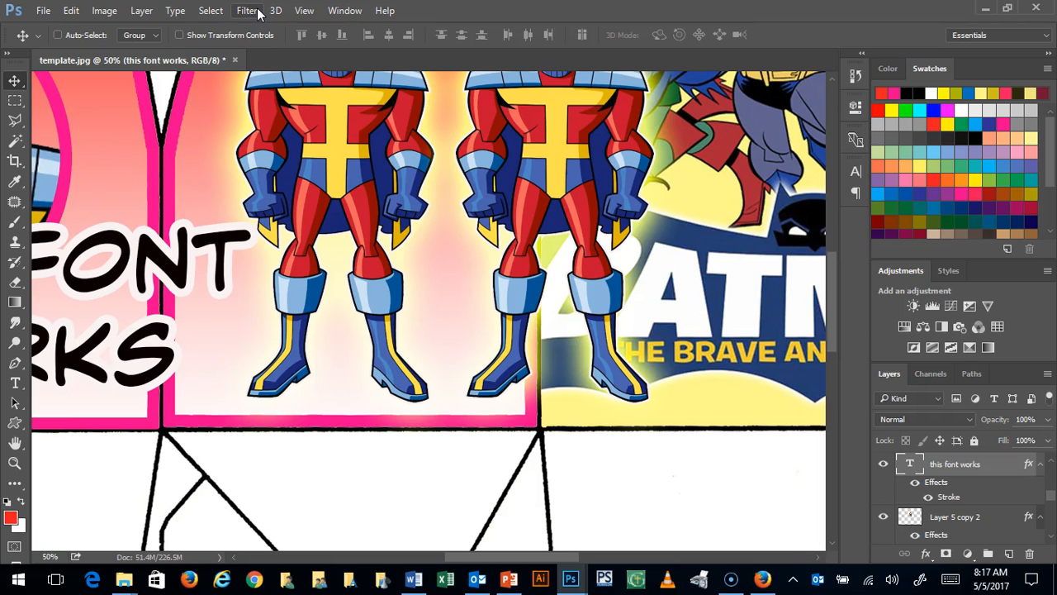
pyautogui.moveTo(524, 559); pyautogui.dragTo(456, 562)
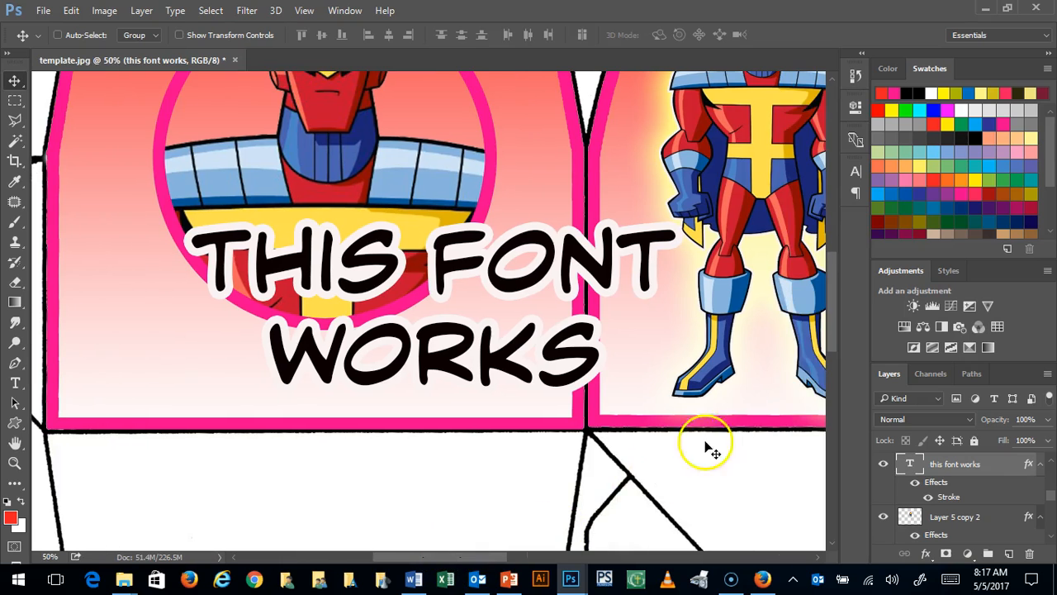
pyautogui.moveTo(833, 318); pyautogui.dragTo(752, 268)
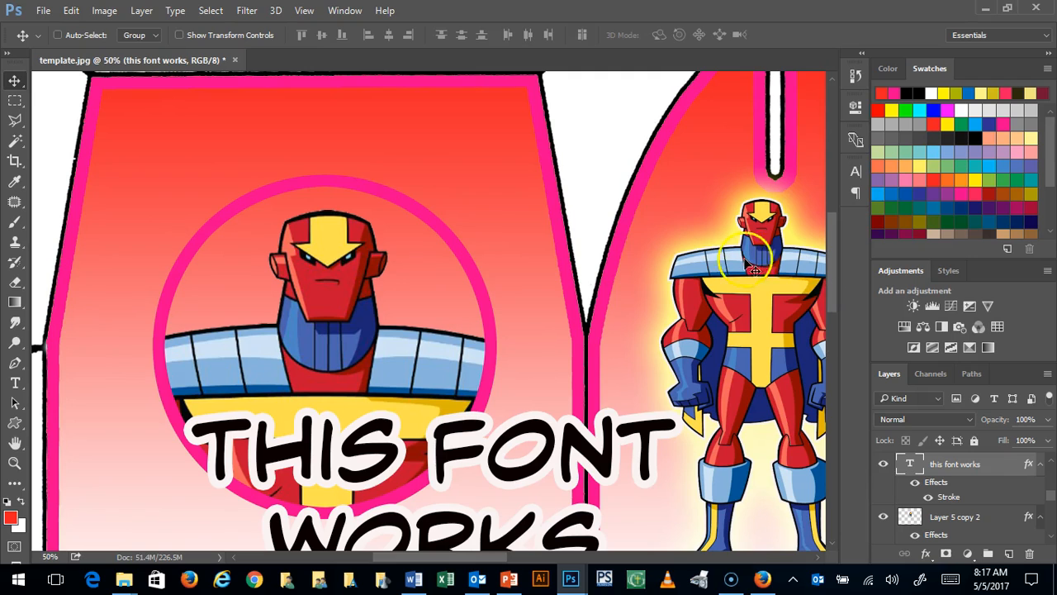
pyautogui.click(247, 10)
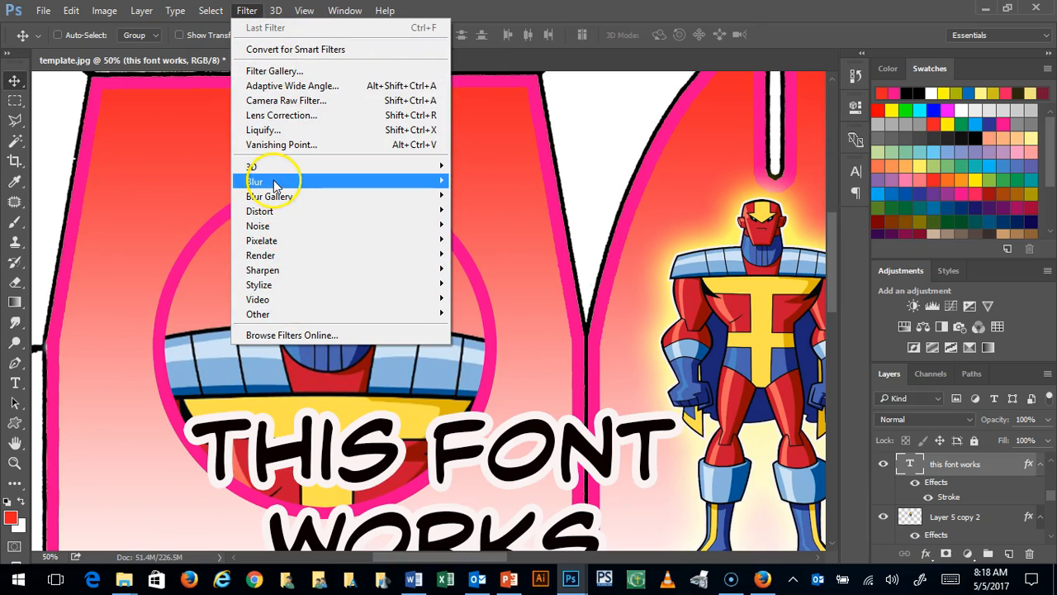
pyautogui.moveTo(275, 185)
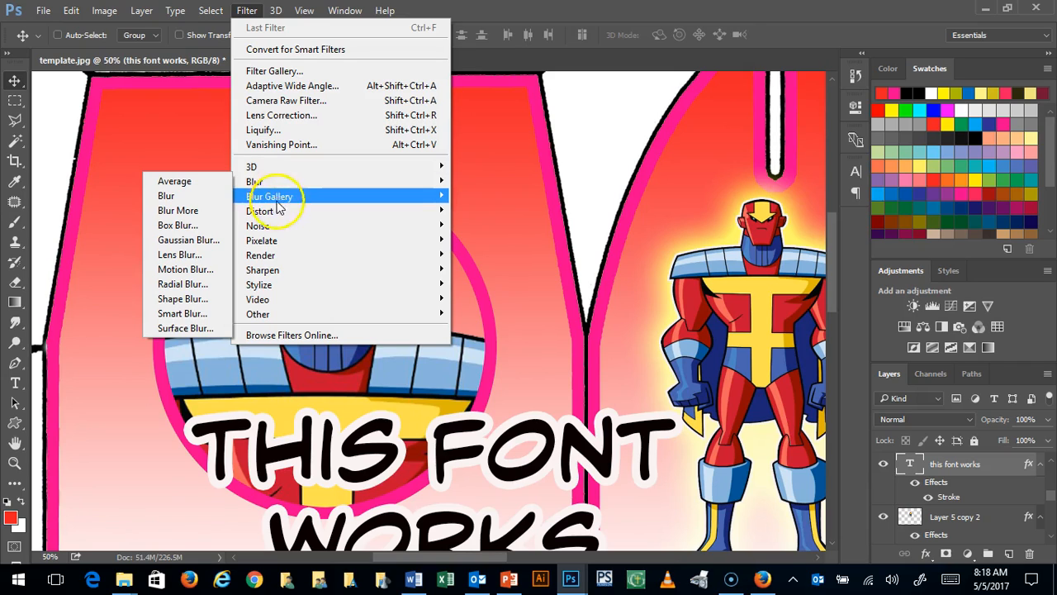
pyautogui.moveTo(281, 274)
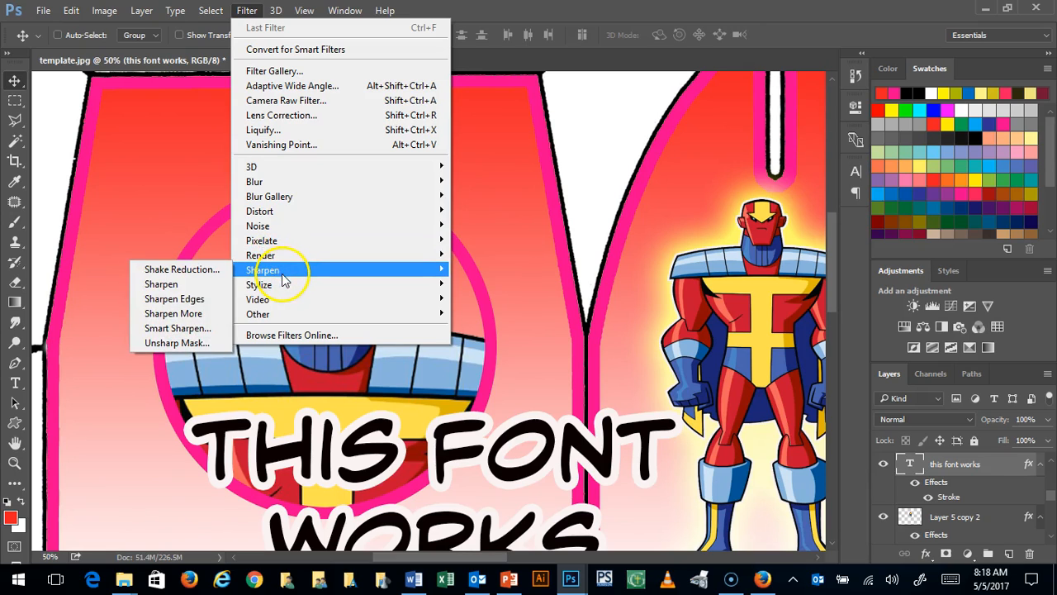
pyautogui.click(271, 183)
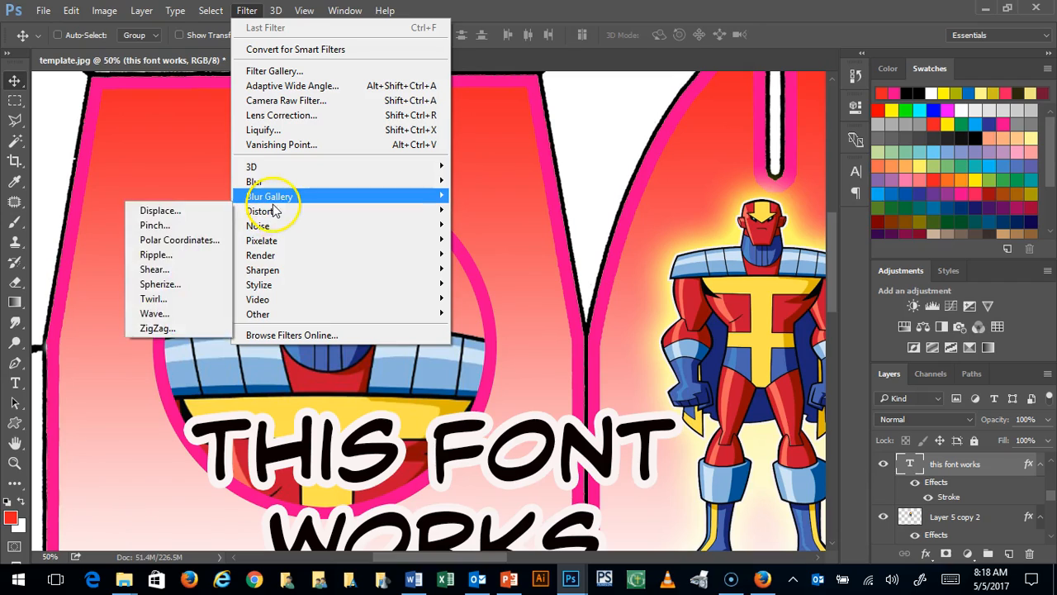
pyautogui.moveTo(273, 200)
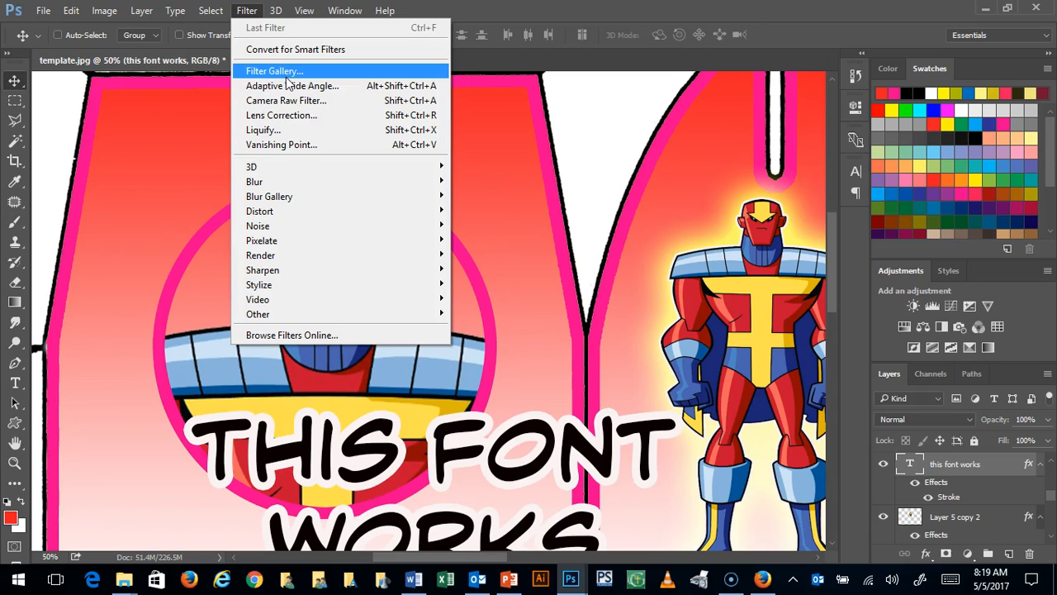
pyautogui.click(669, 12)
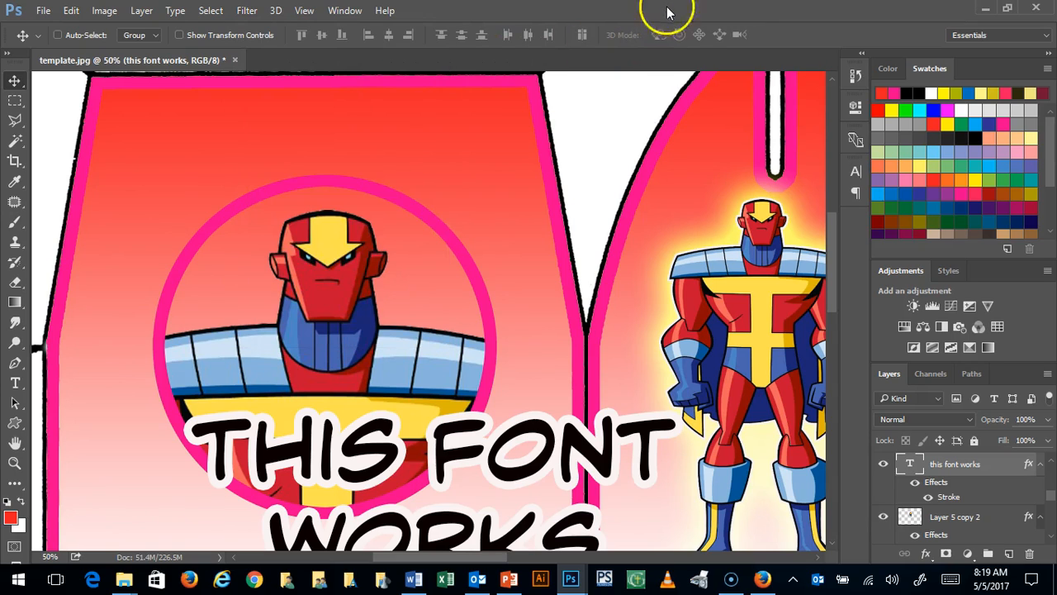
# Select Layer 9, which holds the red-to-white gradient, and open the Filter Gallery on it
pyautogui.scroll(-3, 970, 491)
pyautogui.scroll(-5, 976, 497)
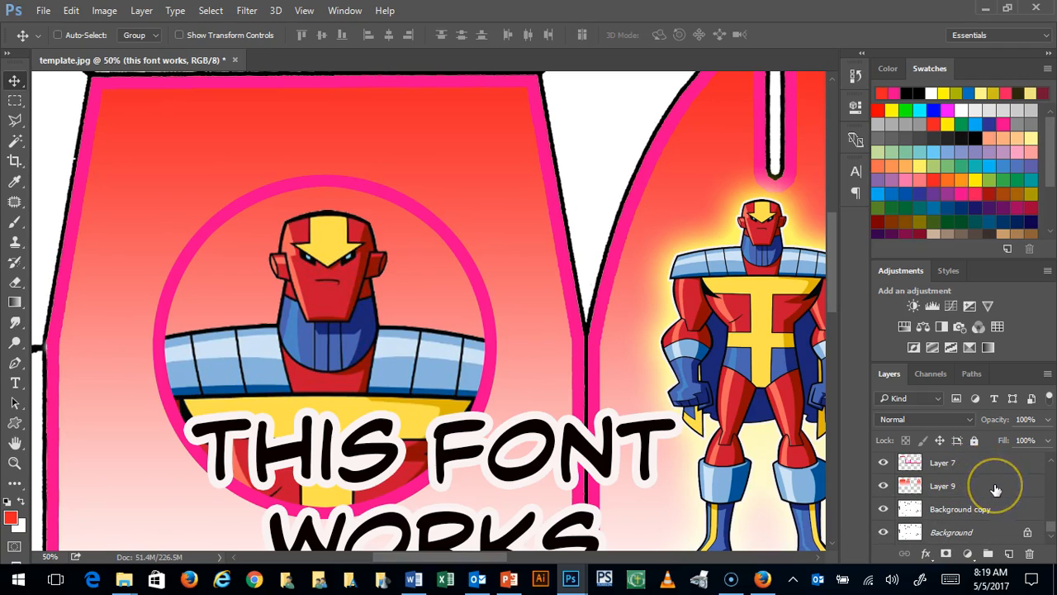
pyautogui.click(995, 487)
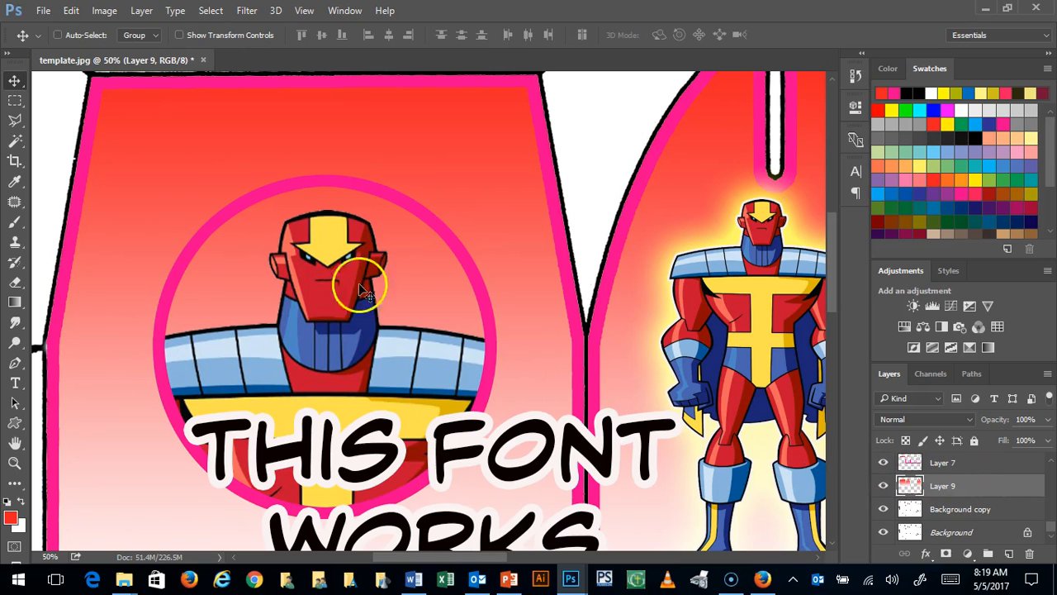
pyautogui.moveTo(829, 221); pyautogui.dragTo(834, 258)
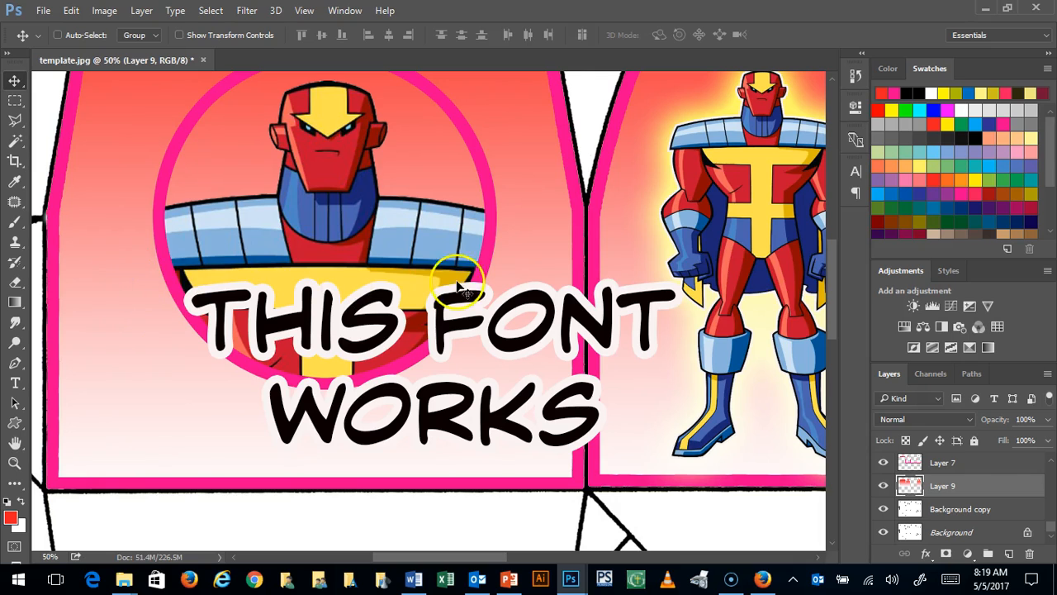
pyautogui.scroll(2, 831, 276)
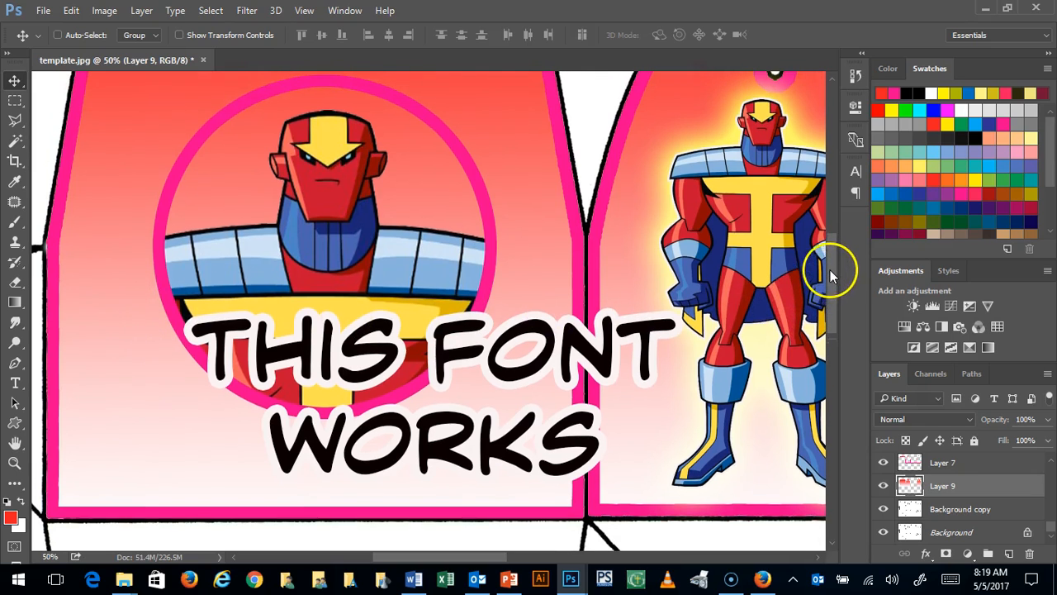
pyautogui.click(248, 12)
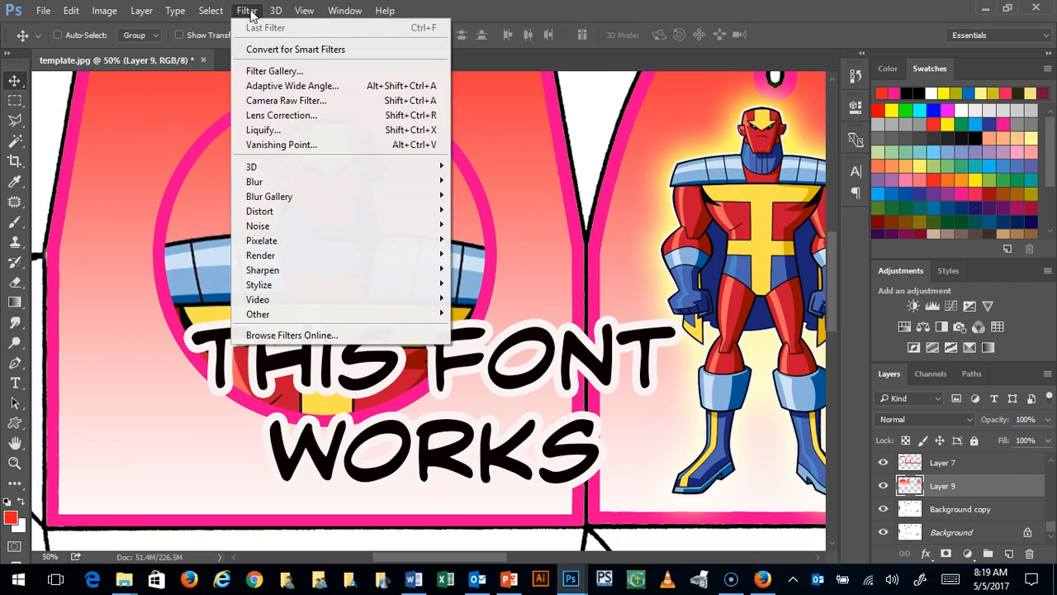
pyautogui.click(277, 72)
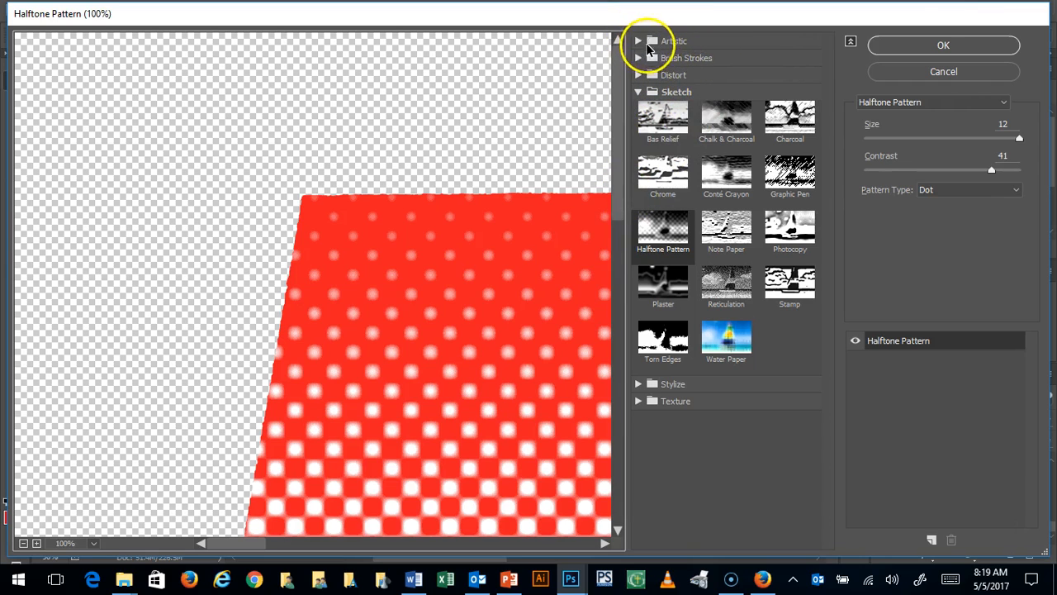
# Preview the Watercolor and Paint Daubs artistic filters on the gradient
pyautogui.click(654, 43)
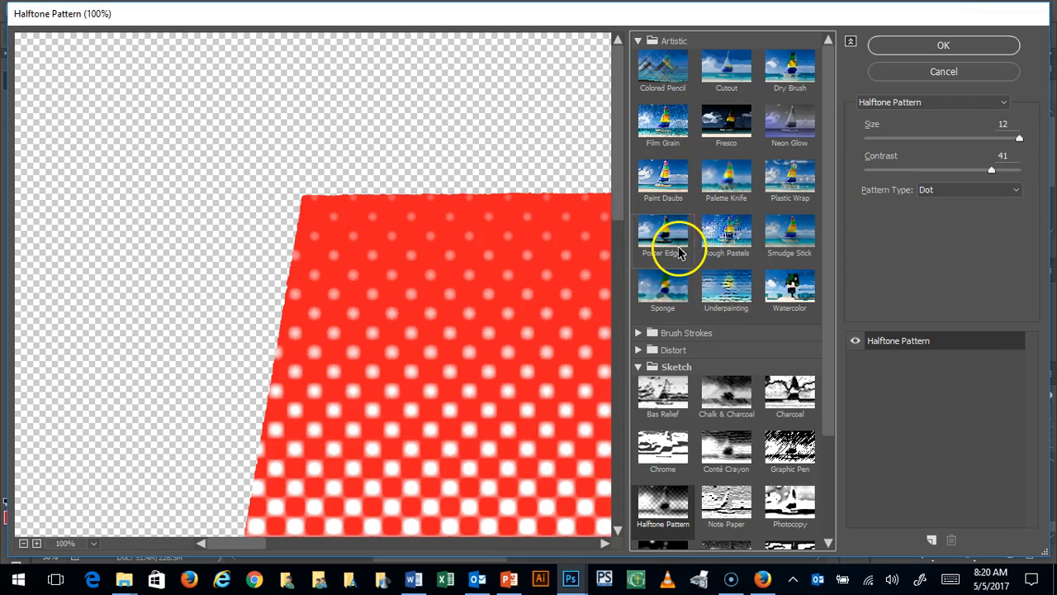
pyautogui.click(795, 286)
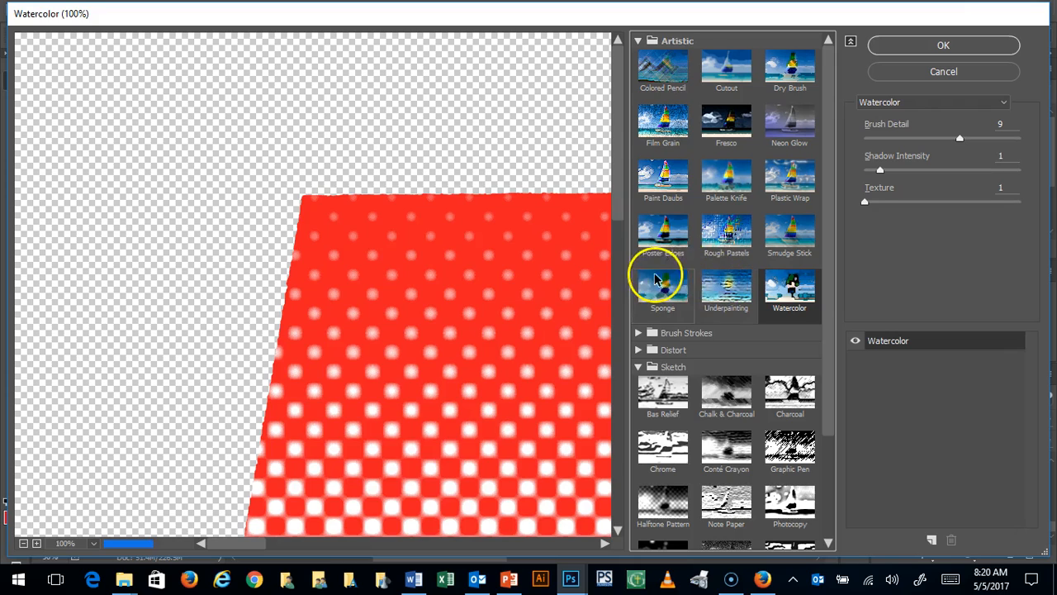
pyautogui.moveTo(618, 189); pyautogui.dragTo(656, 288)
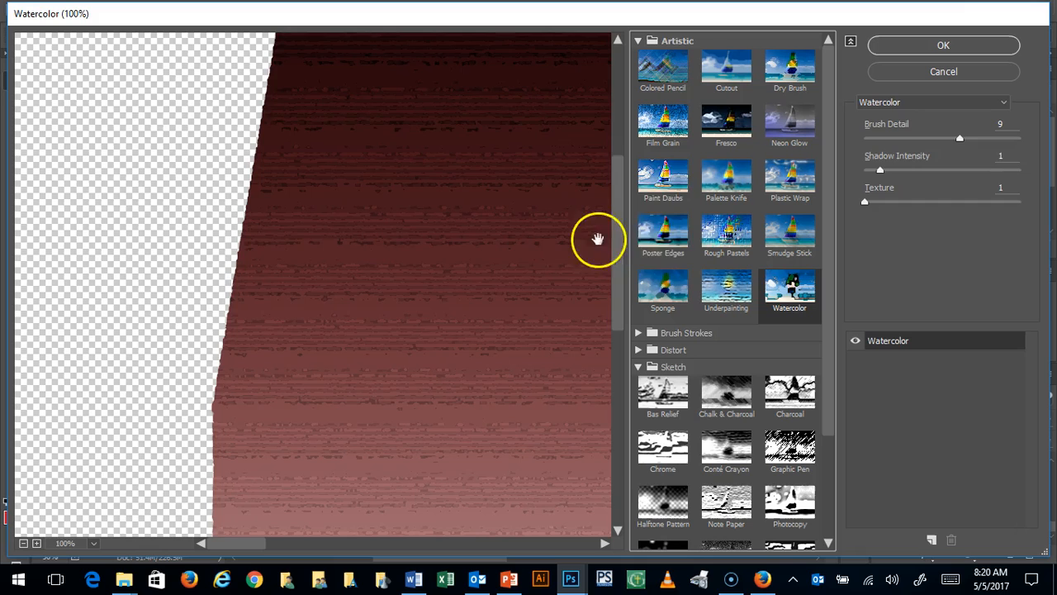
pyautogui.click(663, 175)
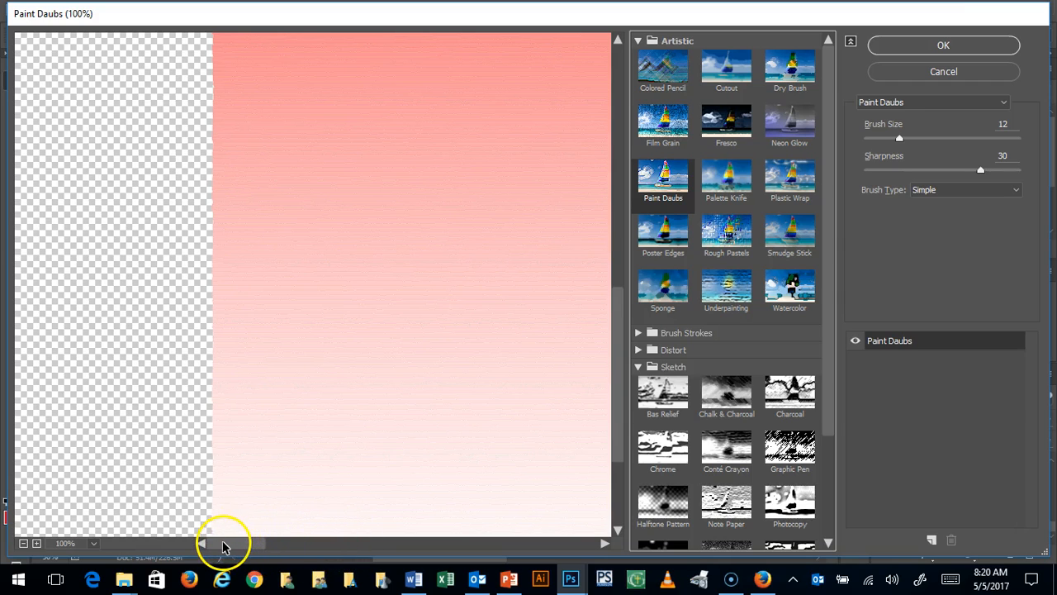
pyautogui.moveTo(223, 545); pyautogui.dragTo(259, 545)
pyautogui.moveTo(616, 369); pyautogui.dragTo(626, 349)
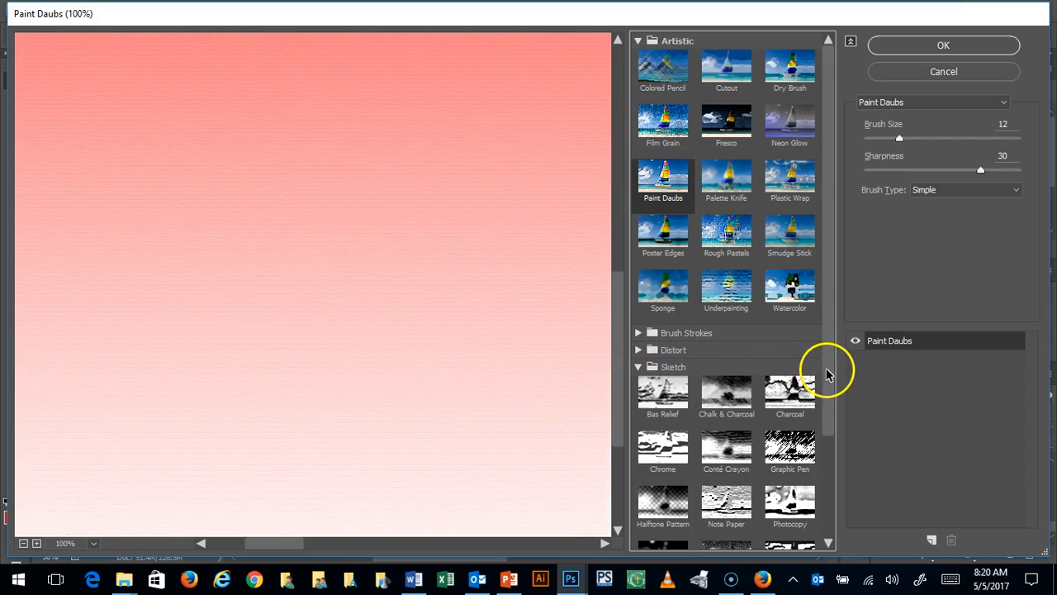
# Choose the Halftone Pattern sketch filter and inspect its dots across the whole gradient
pyautogui.moveTo(825, 367)
pyautogui.mouseDown()
pyautogui.moveTo(844, 420)
pyautogui.moveTo(847, 475)
pyautogui.mouseUp()
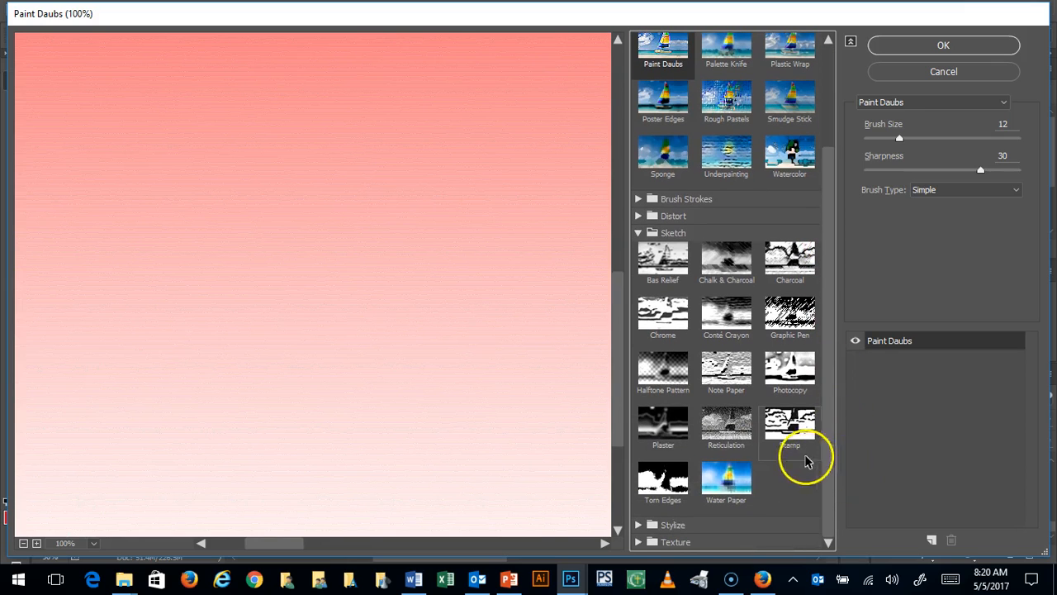
pyautogui.click(656, 377)
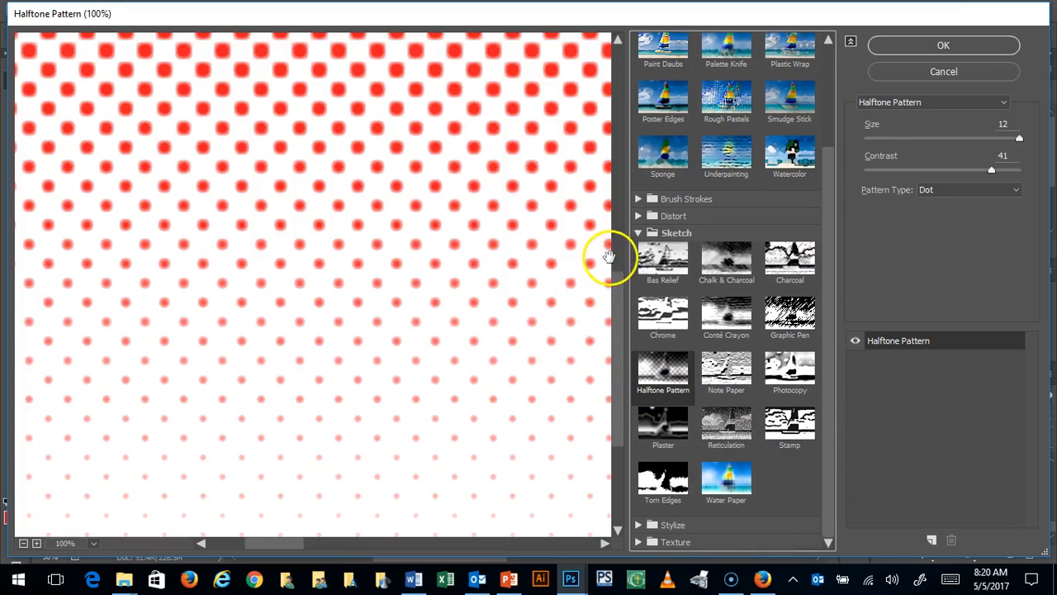
pyautogui.moveTo(616, 306); pyautogui.dragTo(607, 178)
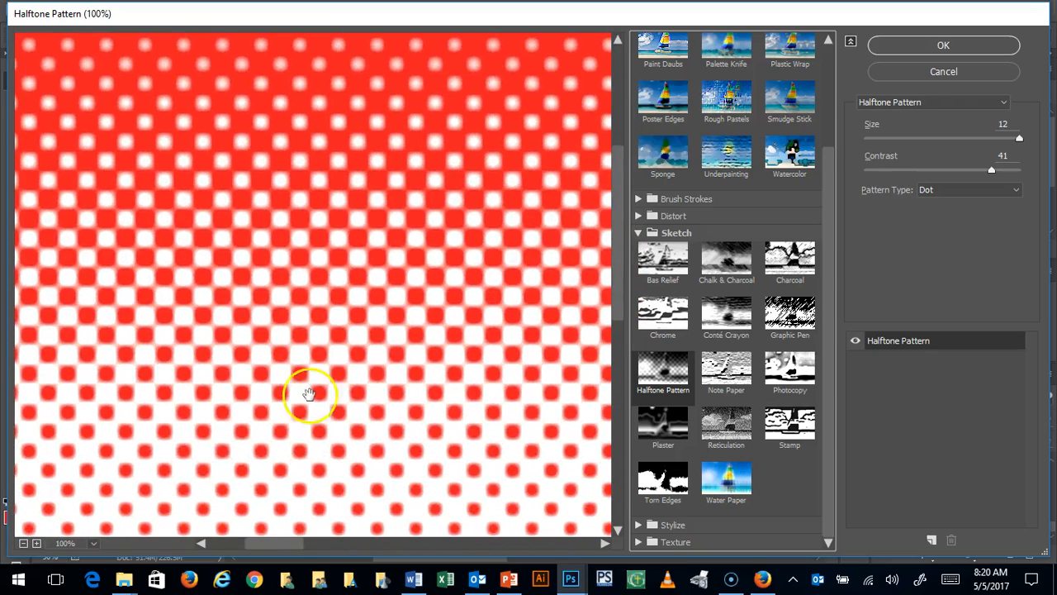
pyautogui.moveTo(285, 541)
pyautogui.mouseDown()
pyautogui.moveTo(247, 543)
pyautogui.moveTo(417, 541)
pyautogui.moveTo(302, 534)
pyautogui.mouseUp()
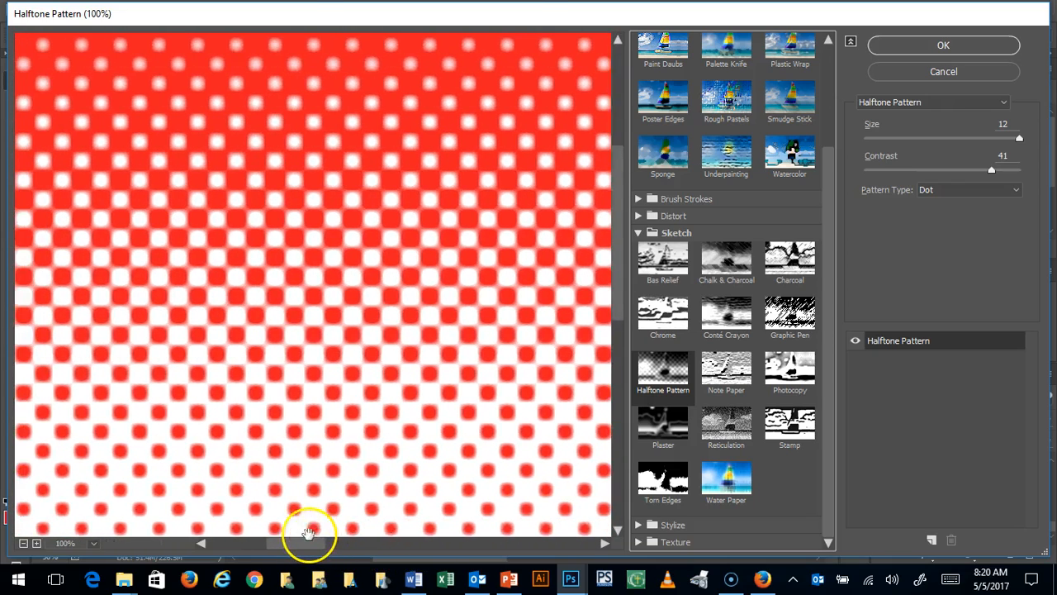
pyautogui.moveTo(623, 213); pyautogui.dragTo(613, 189)
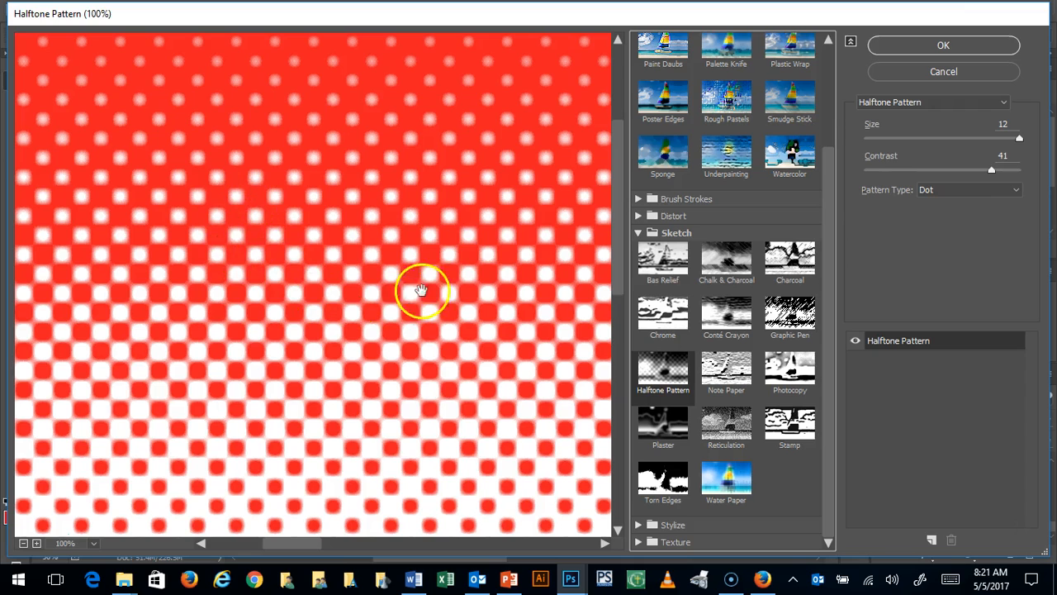
pyautogui.moveTo(622, 201); pyautogui.dragTo(615, 103)
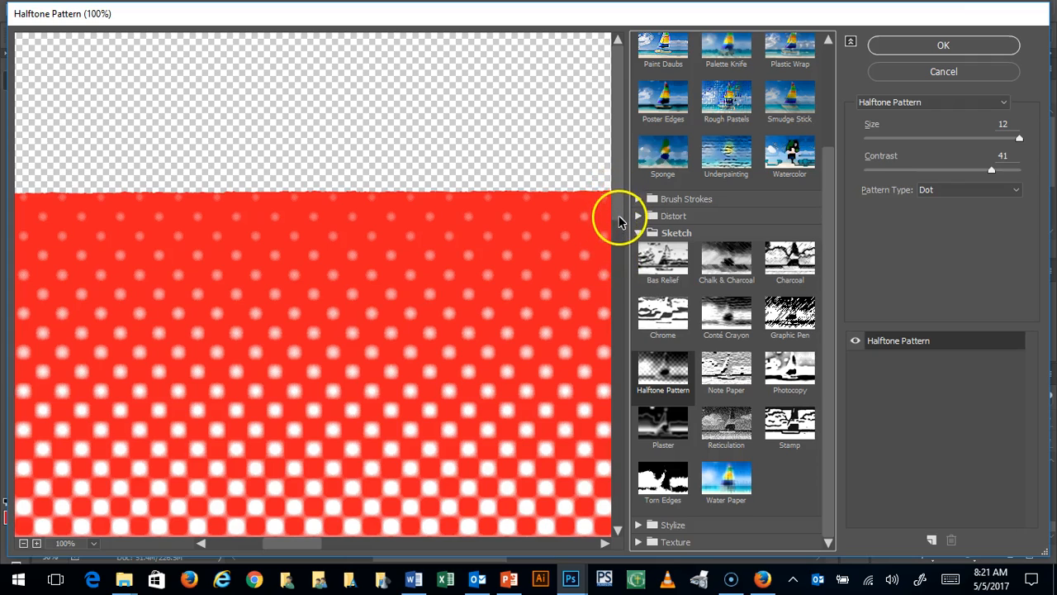
pyautogui.moveTo(619, 217); pyautogui.dragTo(594, 444)
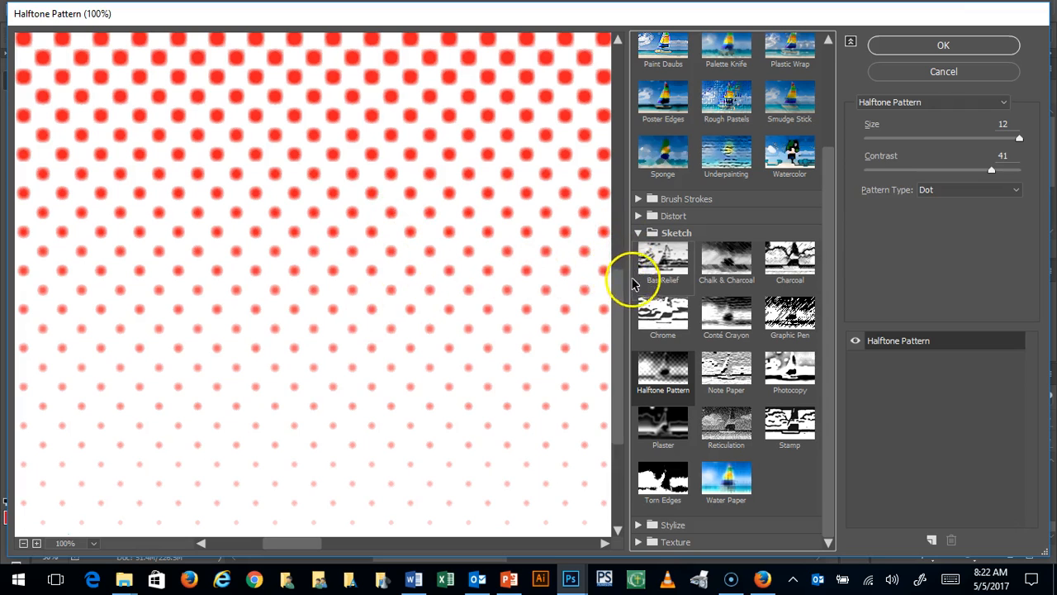
pyautogui.moveTo(619, 302); pyautogui.dragTo(616, 147)
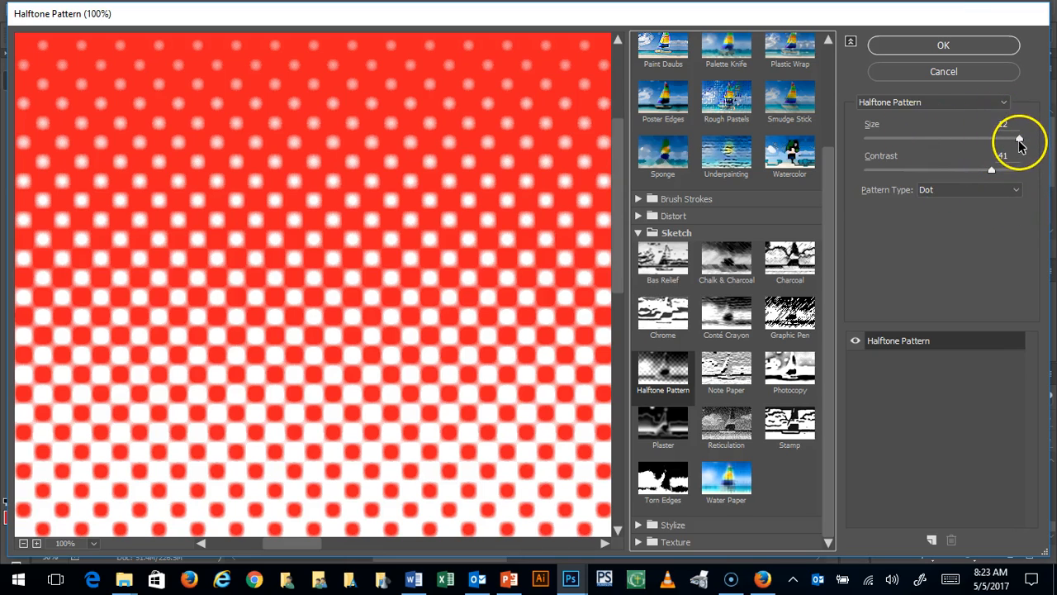
# Set the halftone pattern's size to 9 and its contrast to 38
pyautogui.moveTo(1019, 138); pyautogui.dragTo(963, 157)
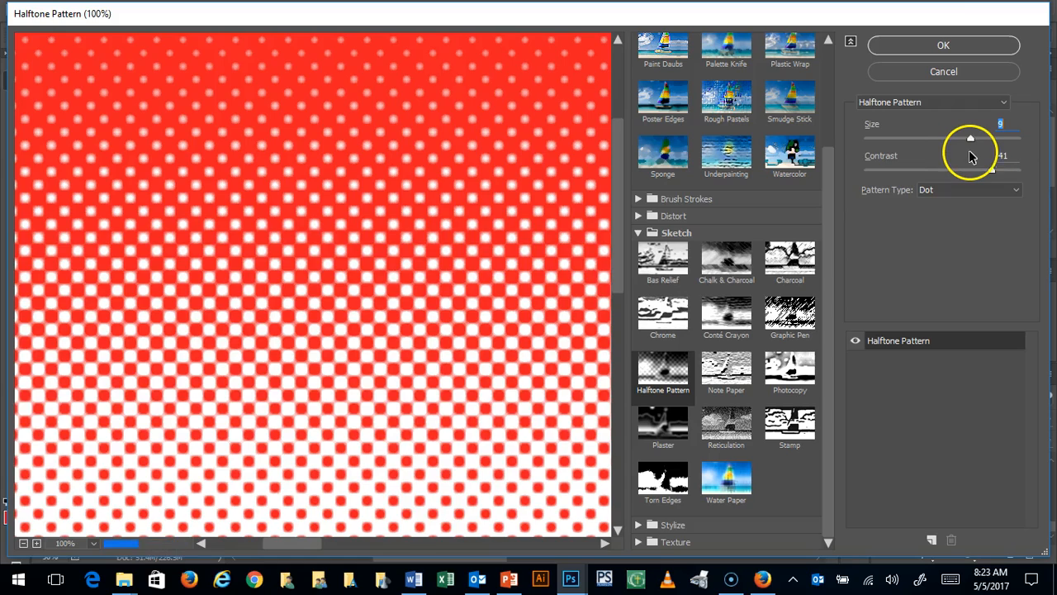
pyautogui.press('Up')
pyautogui.moveTo(990, 171)
pyautogui.mouseDown()
pyautogui.moveTo(896, 172)
pyautogui.moveTo(981, 173)
pyautogui.mouseUp()
# Try the Circle pattern type for the halftone and check it near the gradient's slanted edge
pyautogui.click(1018, 191)
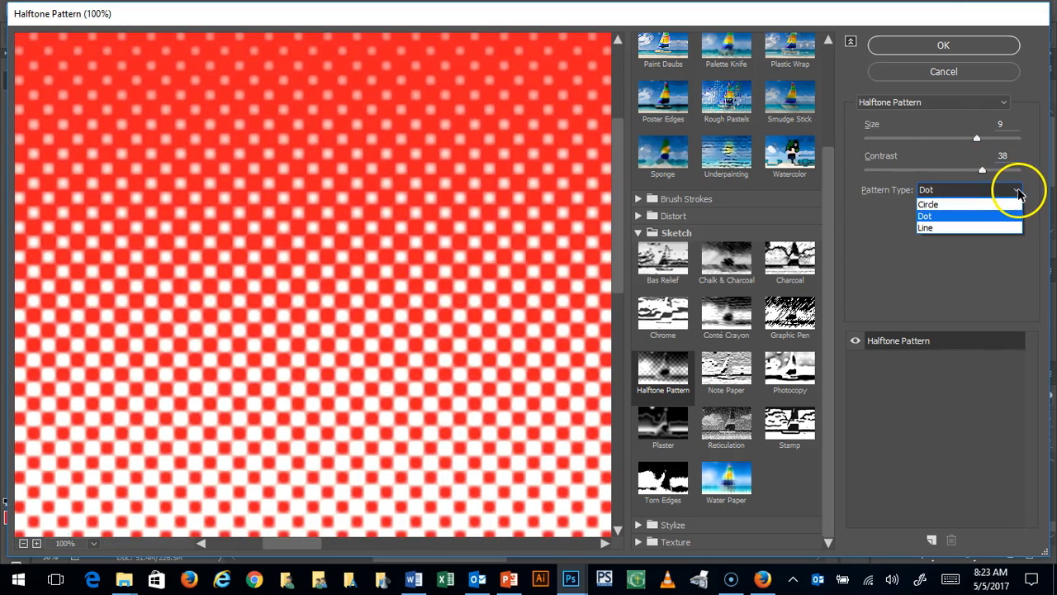
pyautogui.click(1008, 203)
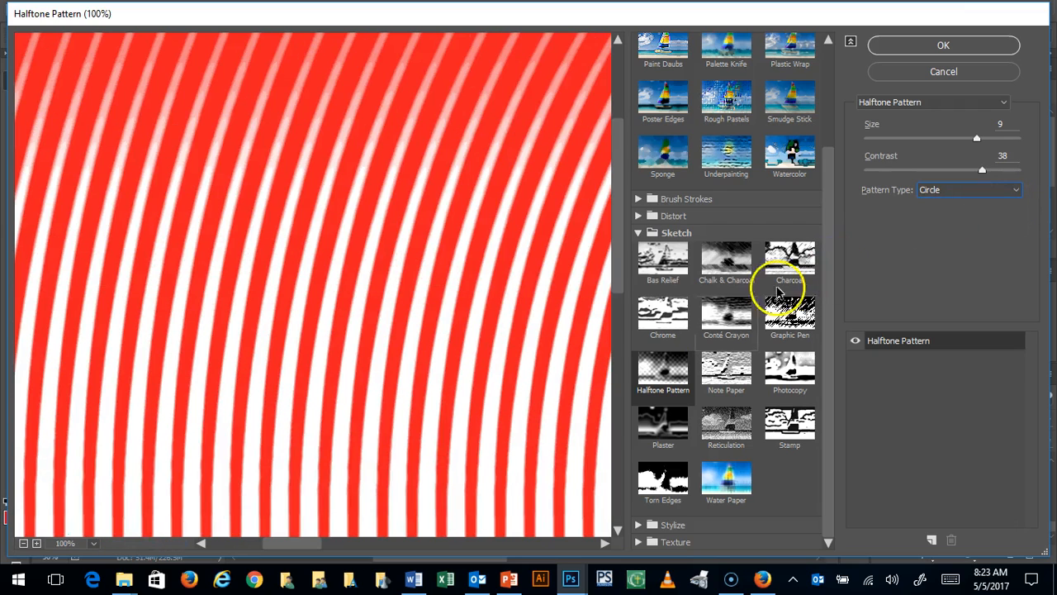
pyautogui.moveTo(309, 533)
pyautogui.mouseDown()
pyautogui.moveTo(413, 533)
pyautogui.moveTo(306, 532)
pyautogui.mouseUp()
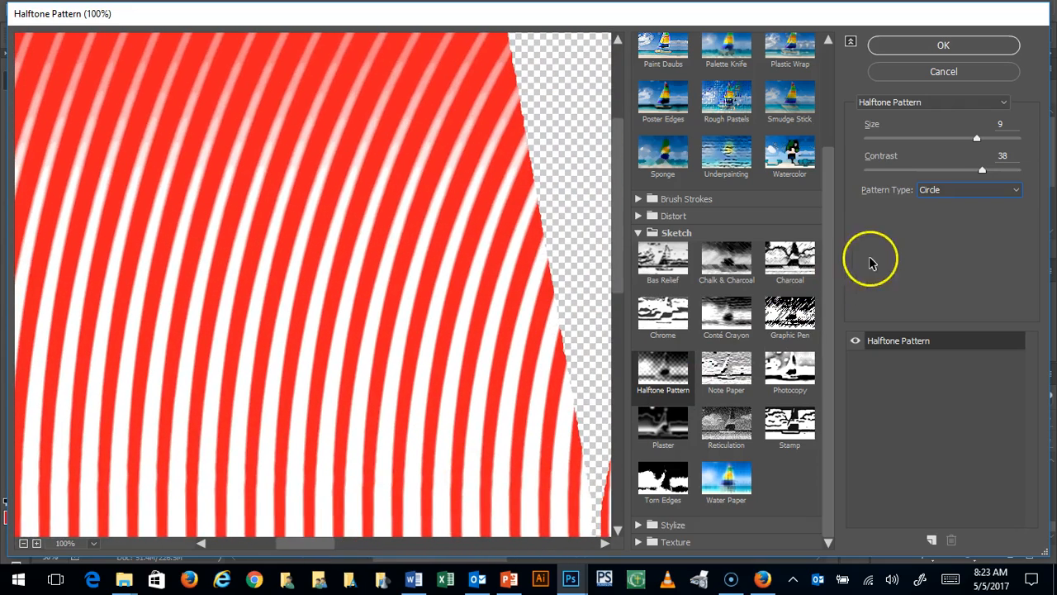
# Change the halftone pattern type to Line and check the stripes lower down the gradient
pyautogui.click(1016, 193)
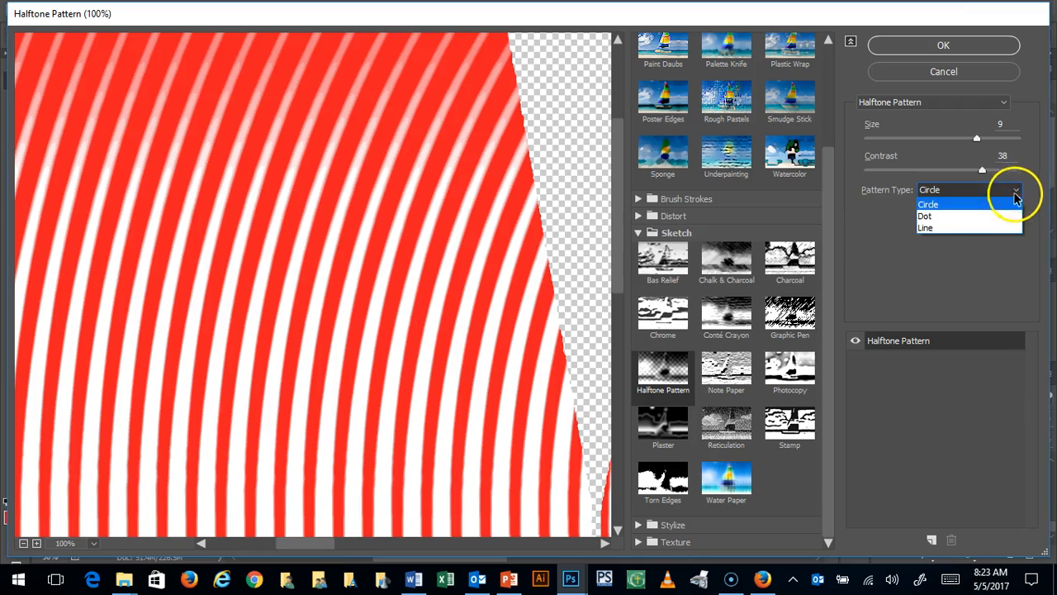
pyautogui.click(988, 228)
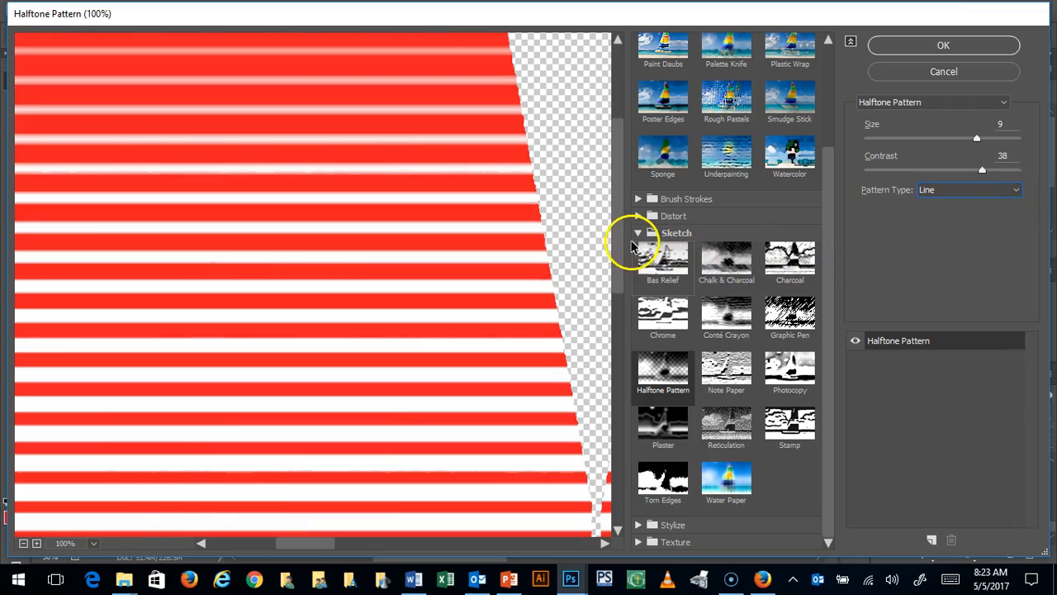
pyautogui.moveTo(618, 243); pyautogui.dragTo(609, 325)
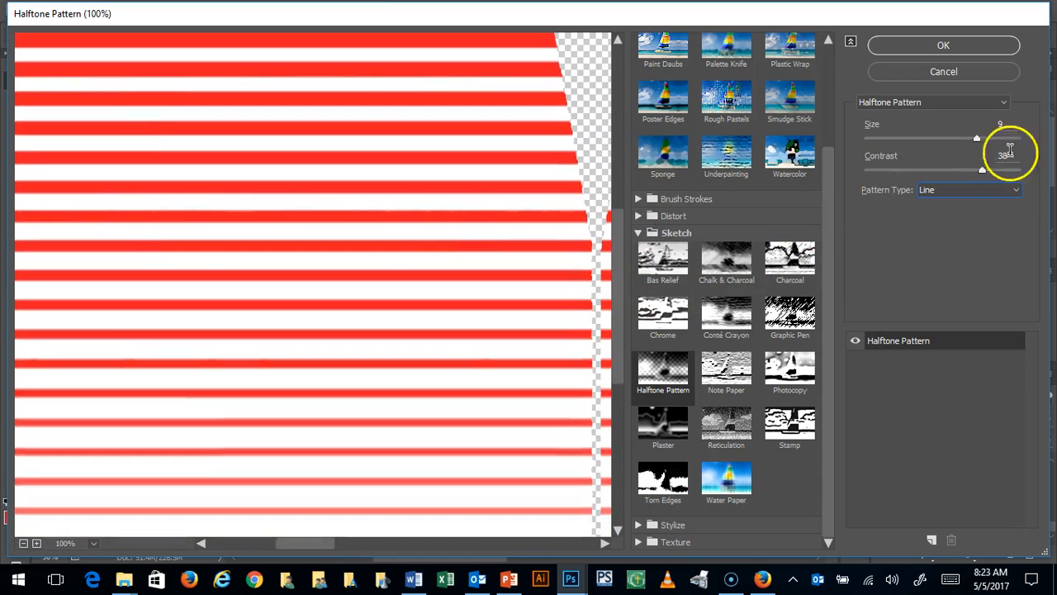
# Set the halftone pattern type back to Dot and apply the filter to the gradient layer
pyautogui.click(1016, 193)
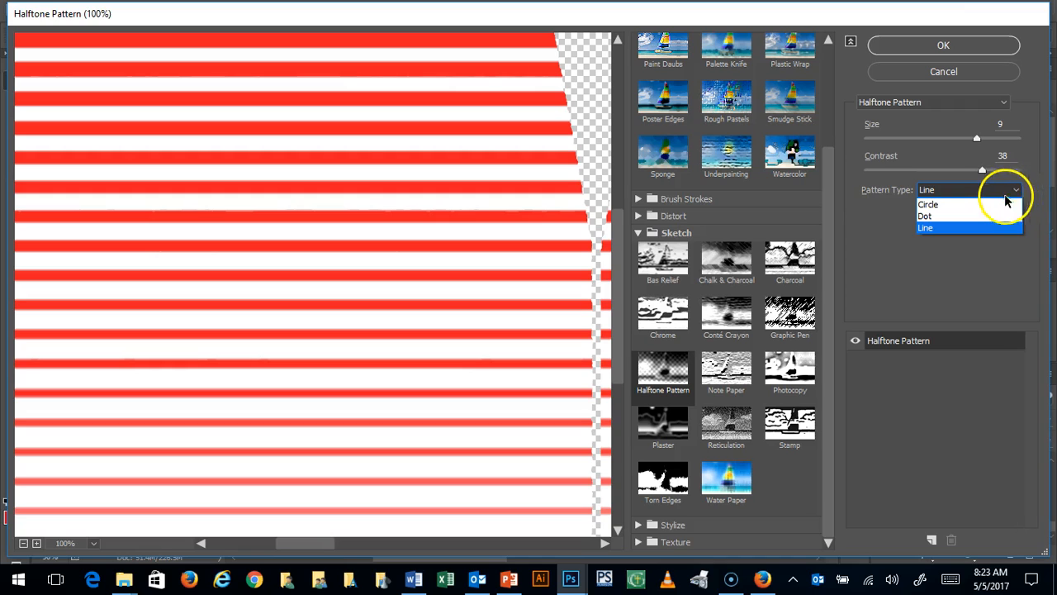
pyautogui.click(992, 204)
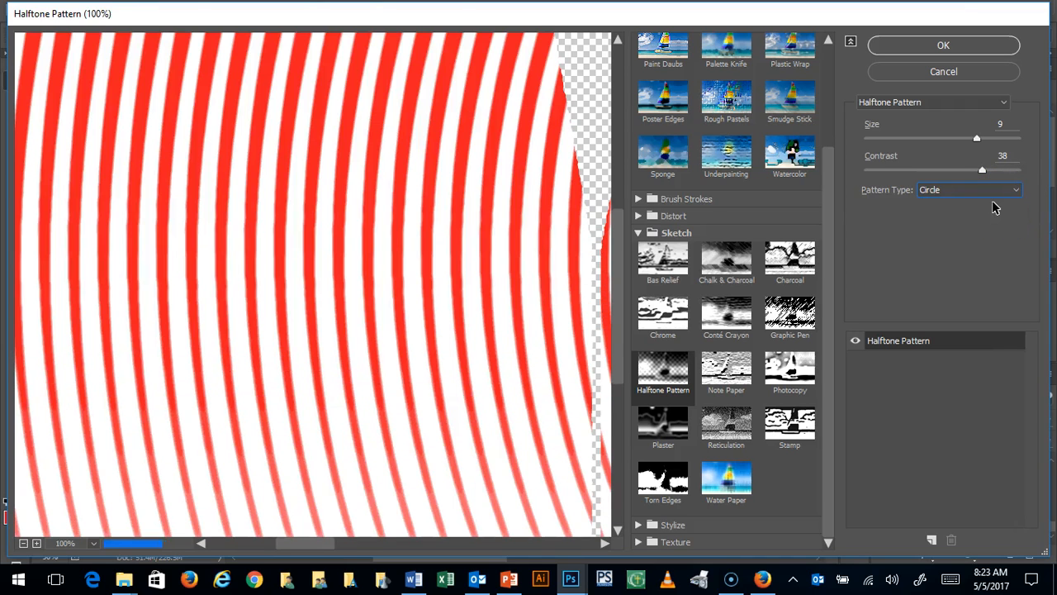
pyautogui.click(1016, 193)
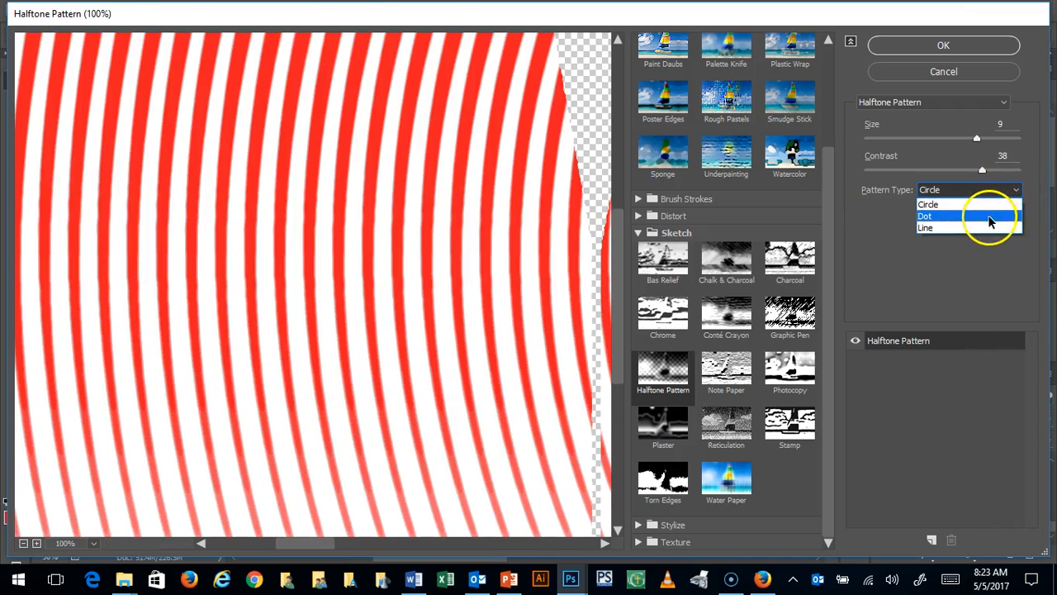
pyautogui.click(979, 216)
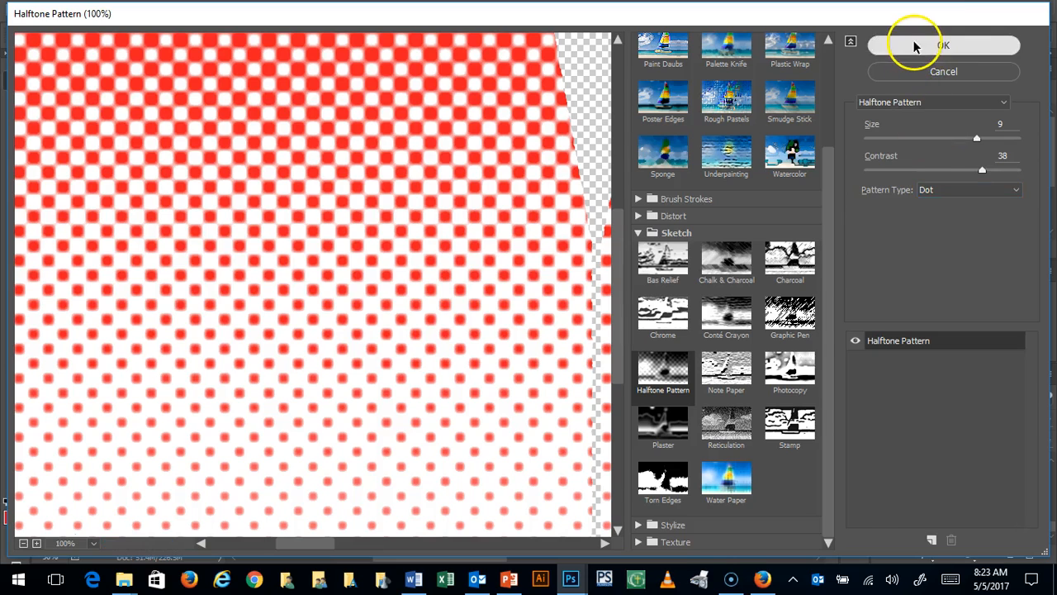
pyautogui.click(916, 44)
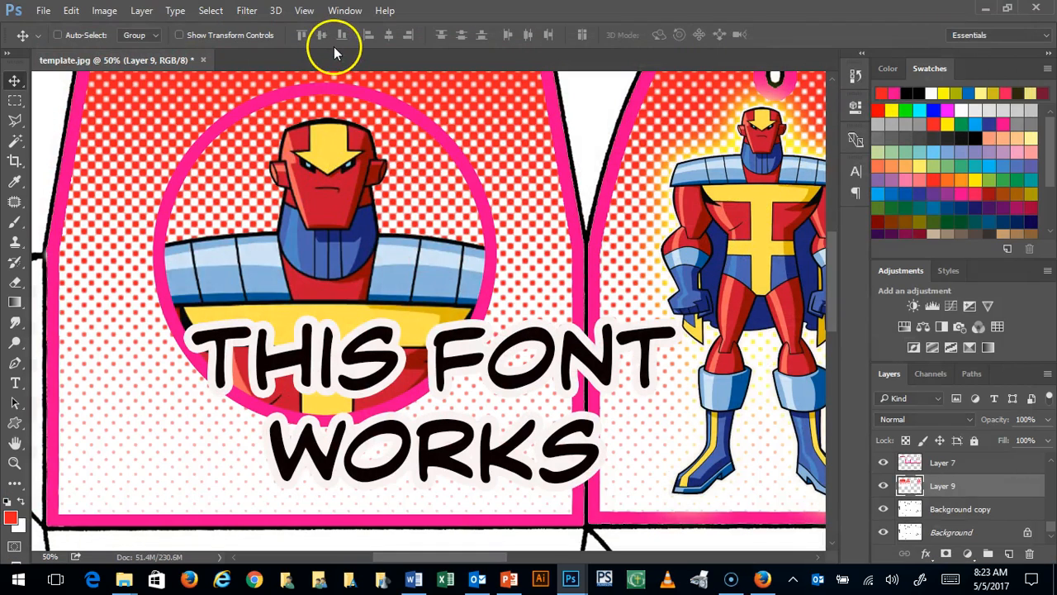
# Inspect the dots around the hero portrait and try out Layer 9's opacity slider, leaving it at 100%
pyautogui.moveTo(832, 247)
pyautogui.mouseDown()
pyautogui.moveTo(835, 203)
pyautogui.moveTo(821, 234)
pyautogui.mouseUp()
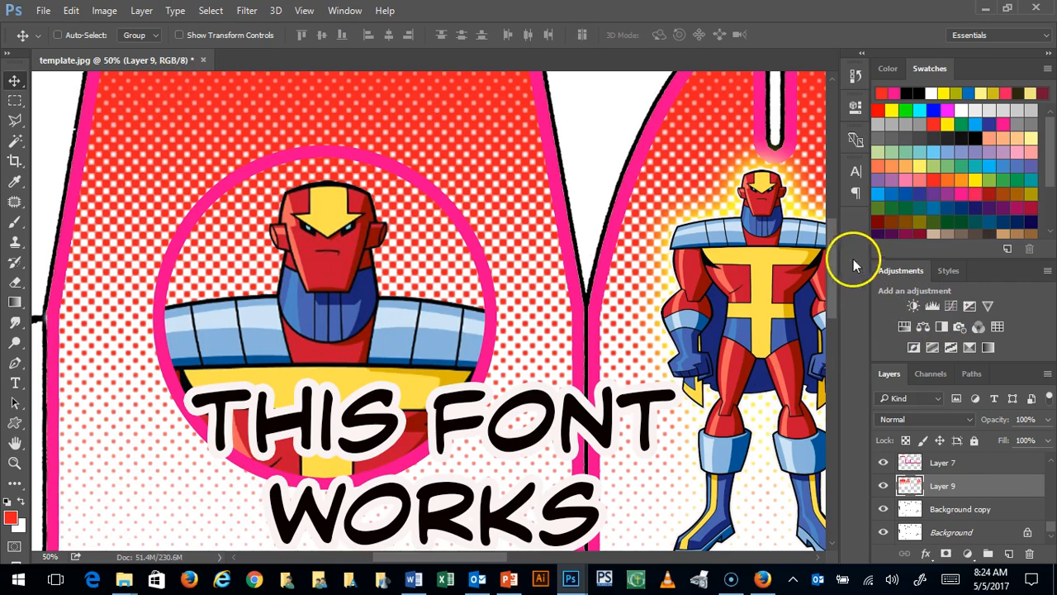
pyautogui.moveTo(831, 255)
pyautogui.mouseDown()
pyautogui.moveTo(834, 314)
pyautogui.moveTo(828, 261)
pyautogui.mouseUp()
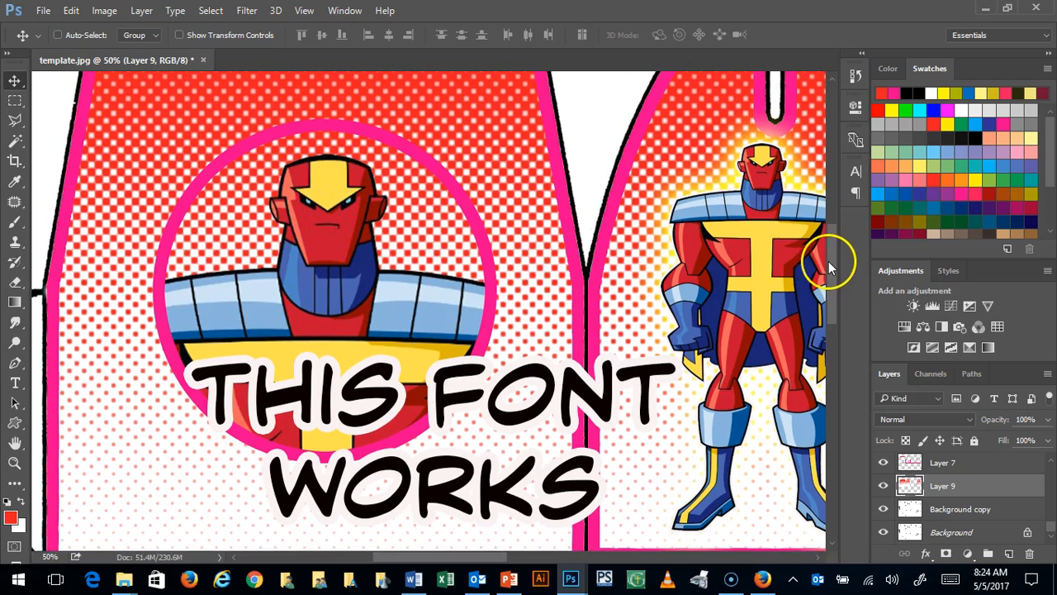
pyautogui.click(405, 244)
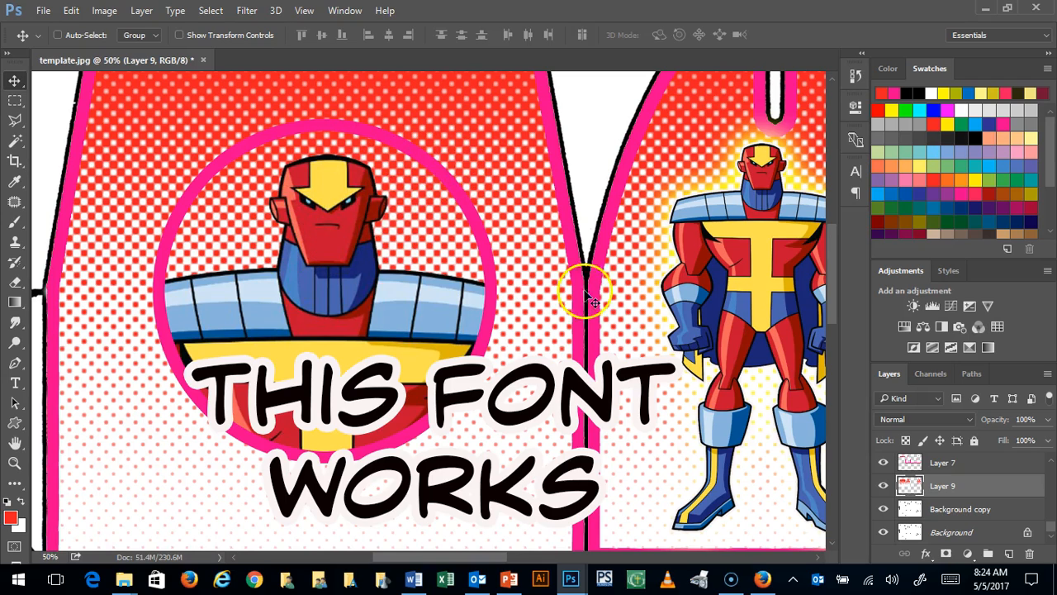
pyautogui.click(1048, 419)
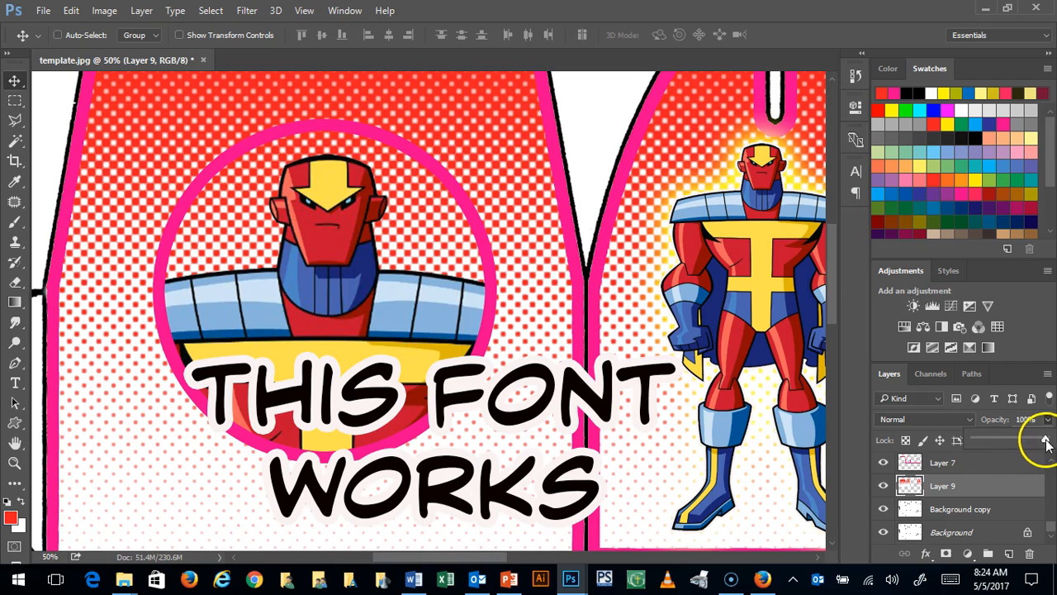
pyautogui.moveTo(1007, 440); pyautogui.dragTo(1038, 429)
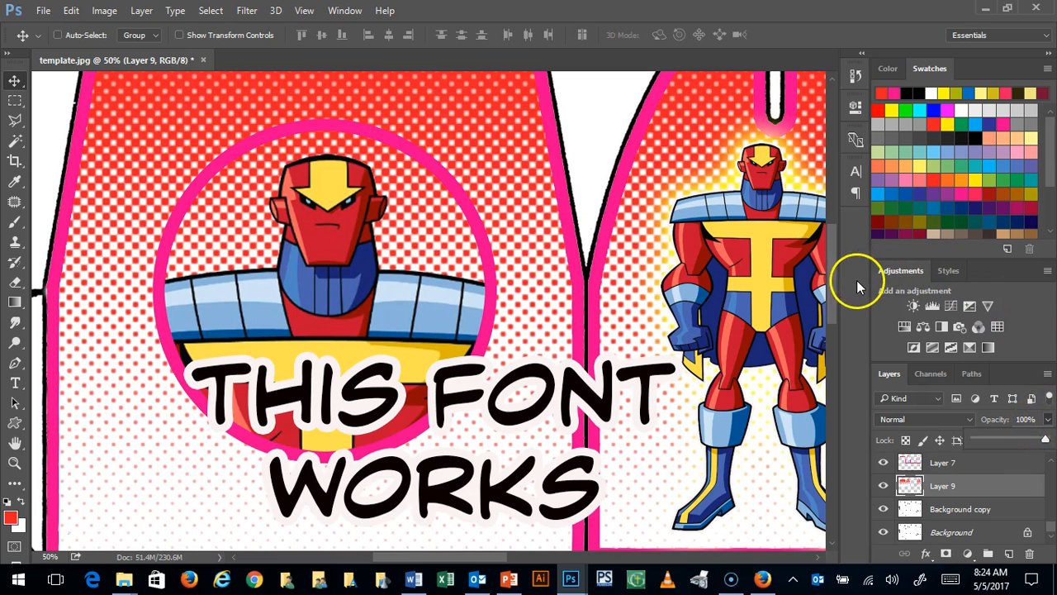
# Inspect the halftone dots on the blank arched panel beside the Batman artwork and return to the hero panels
pyautogui.moveTo(460, 560); pyautogui.dragTo(666, 563)
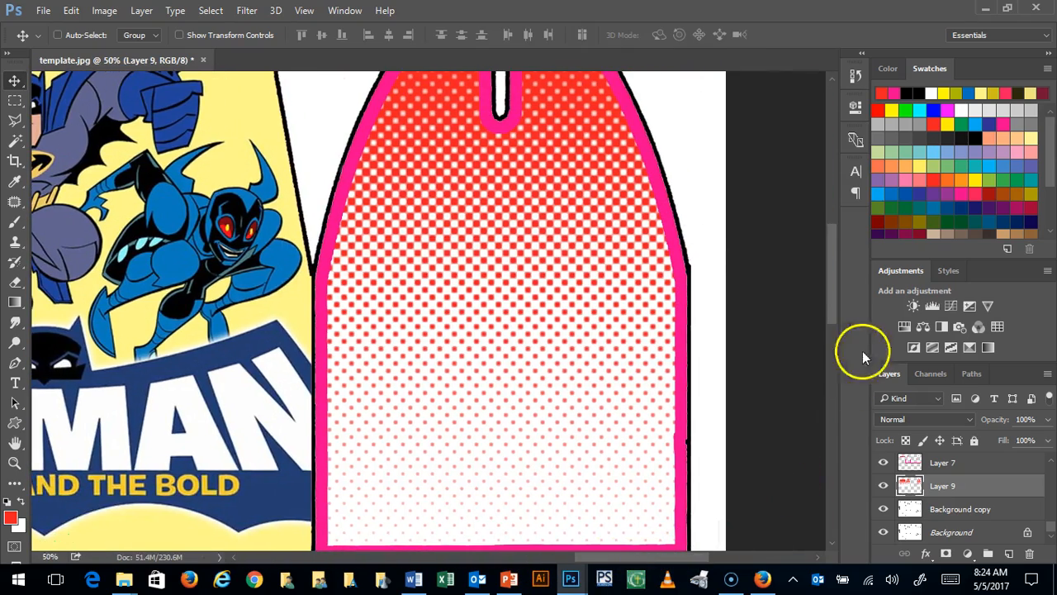
pyautogui.moveTo(835, 285)
pyautogui.mouseDown()
pyautogui.moveTo(834, 255)
pyautogui.moveTo(831, 287)
pyautogui.moveTo(830, 273)
pyautogui.mouseUp()
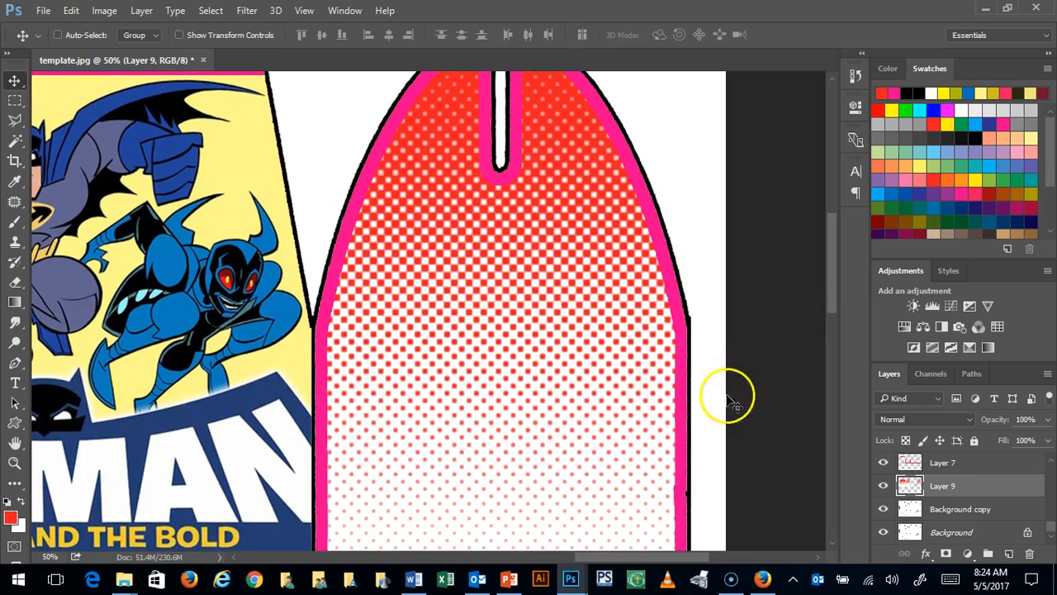
pyautogui.moveTo(650, 557); pyautogui.dragTo(464, 507)
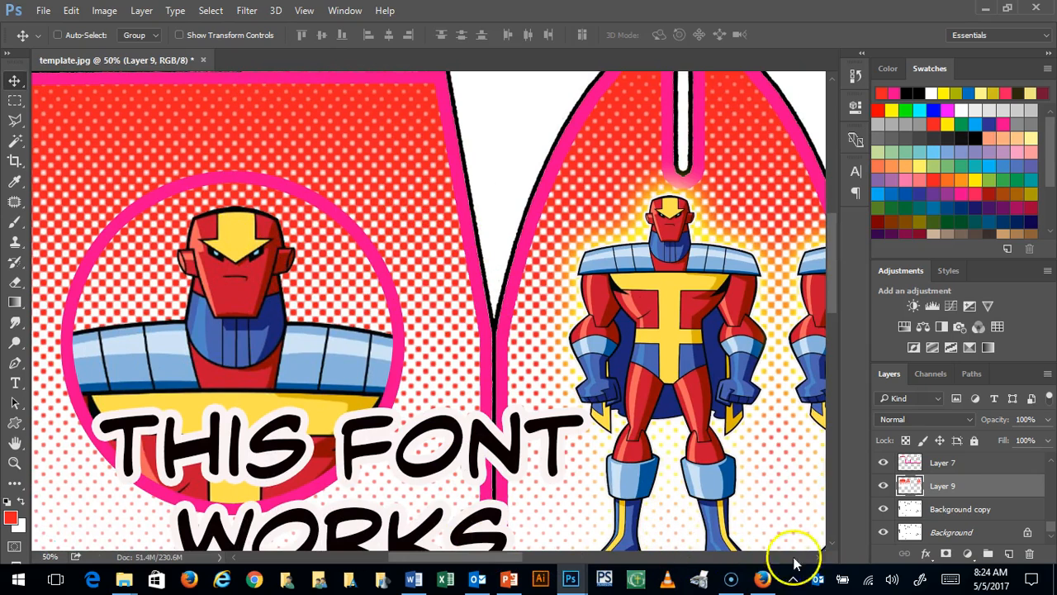
# Add a new layer above Layer 9, hide Layer 9, and make the Background copy layer active
pyautogui.click(1009, 553)
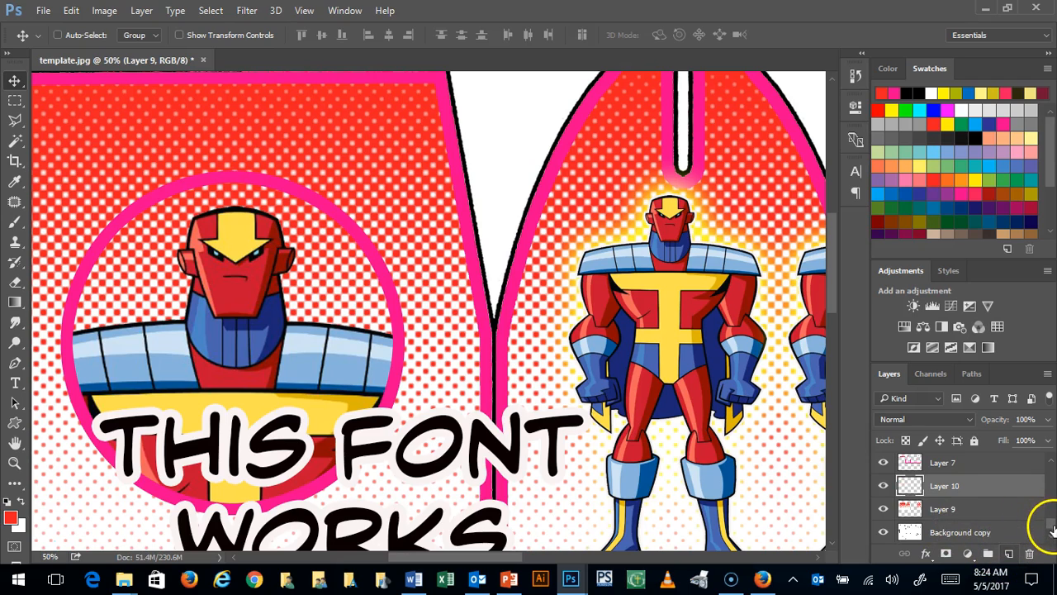
pyautogui.scroll(-1, 1051, 532)
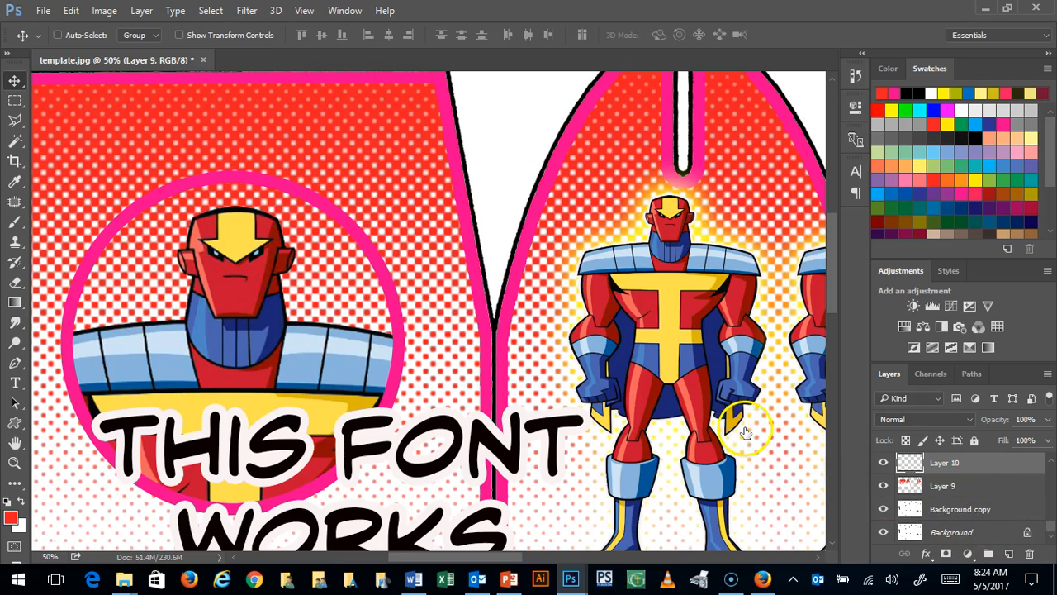
pyautogui.click(882, 487)
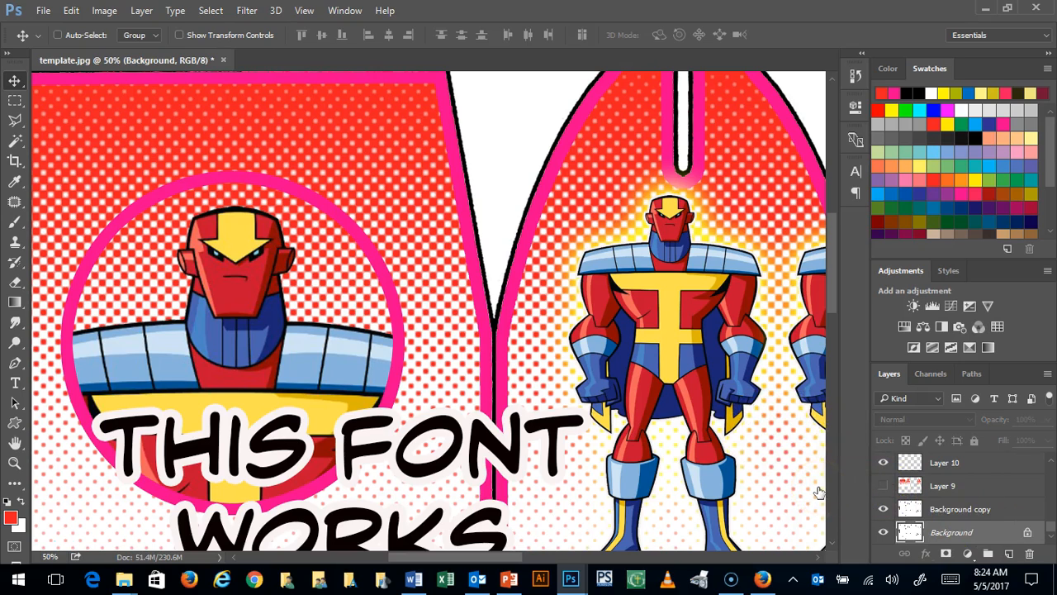
pyautogui.click(968, 510)
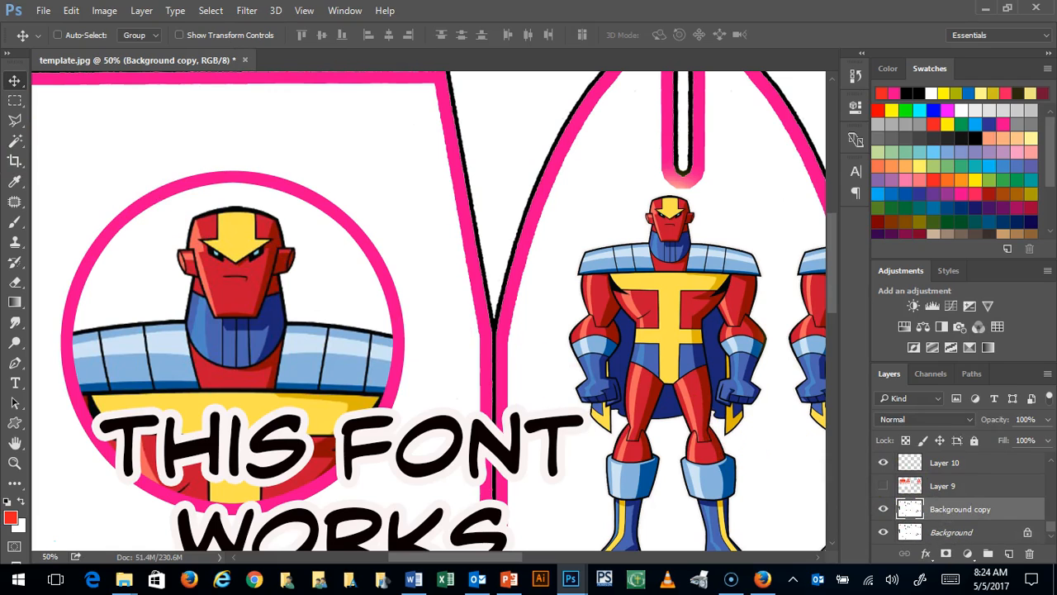
# Select the white interior of the hero portrait panel on the Background copy layer with the Magic Wand
pyautogui.click(15, 141)
pyautogui.click(391, 142)
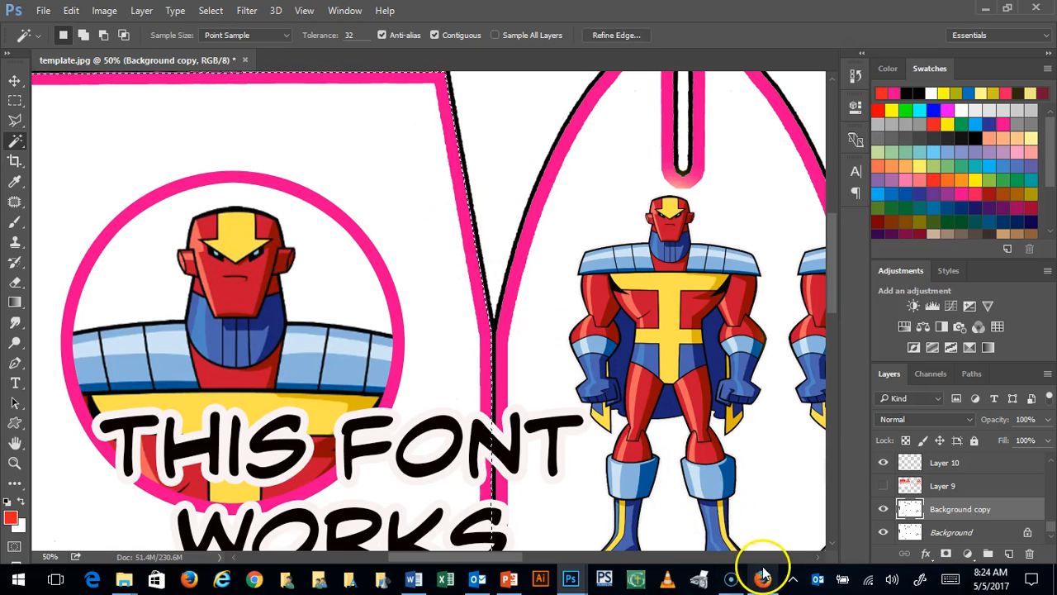
pyautogui.moveTo(471, 561); pyautogui.dragTo(438, 563)
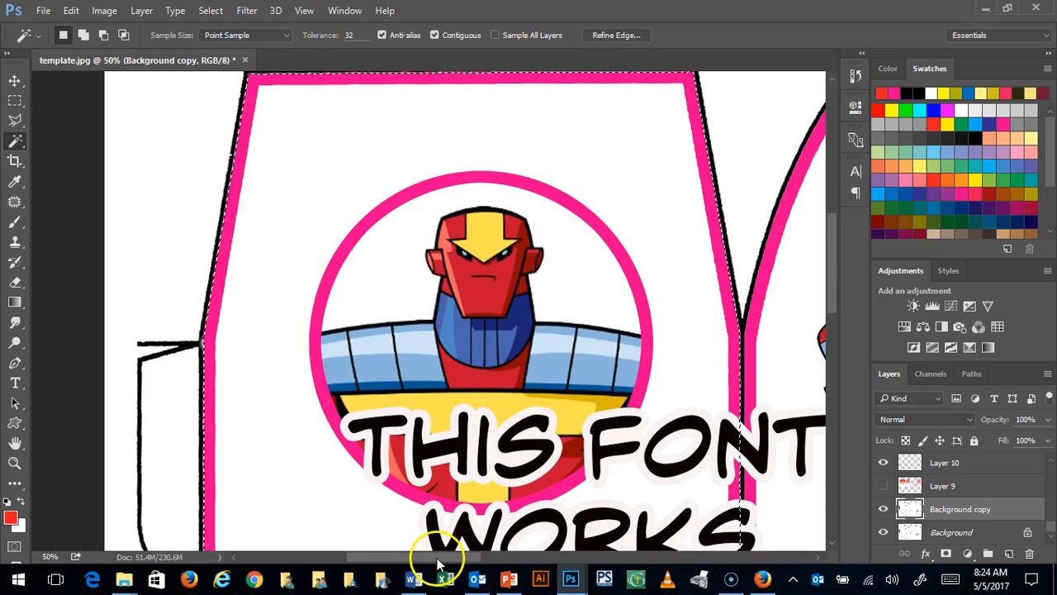
# Draw a red-to-white linear gradient diagonally from the panel's upper-left corner, and redraw it from its upper-right corner
pyautogui.click(15, 304)
pyautogui.moveTo(256, 120); pyautogui.dragTo(337, 241)
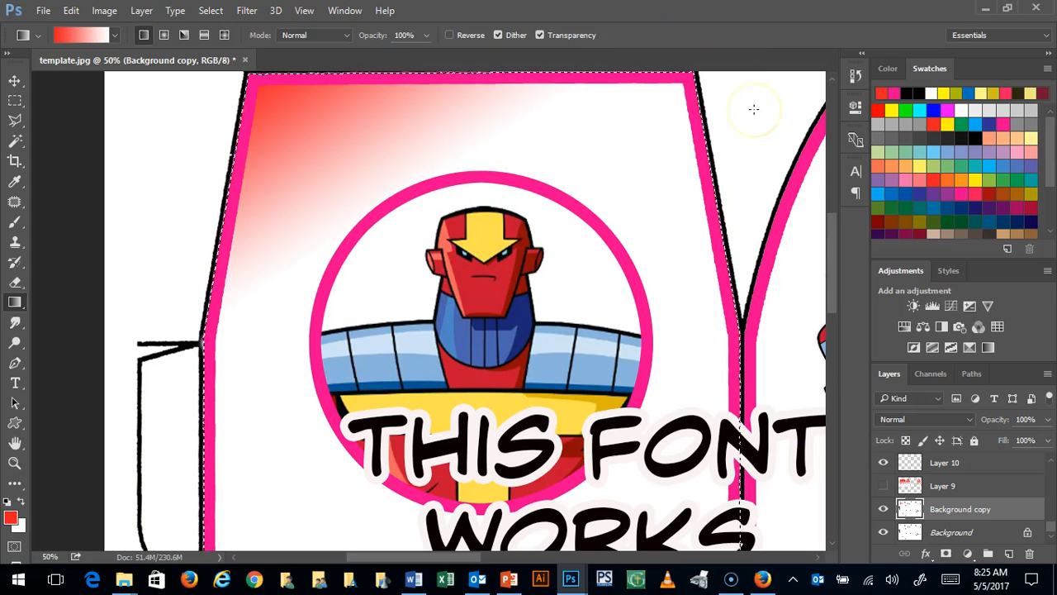
pyautogui.moveTo(739, 78); pyautogui.dragTo(620, 229)
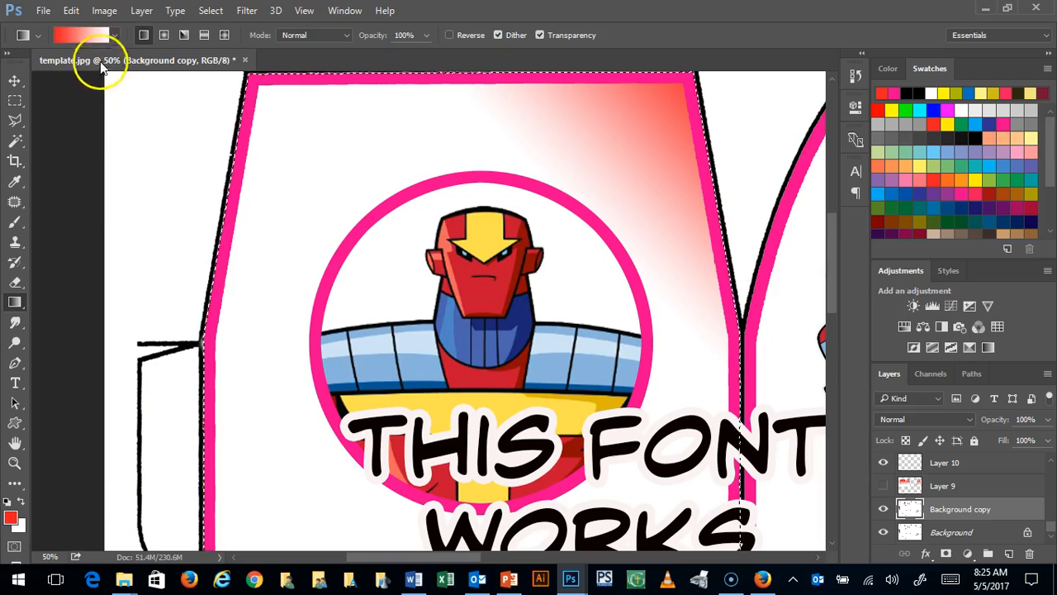
# Switch to the red-to-transparent gradient preset and layer fades inward from the panel's upper-left corner, top edge and left side
pyautogui.click(115, 36)
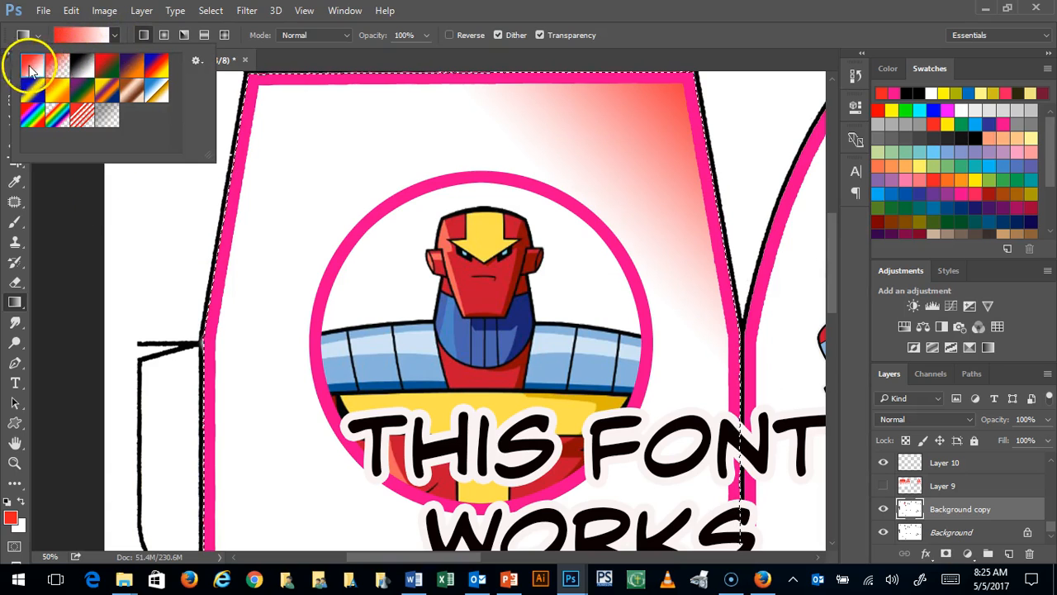
pyautogui.doubleClick(58, 71)
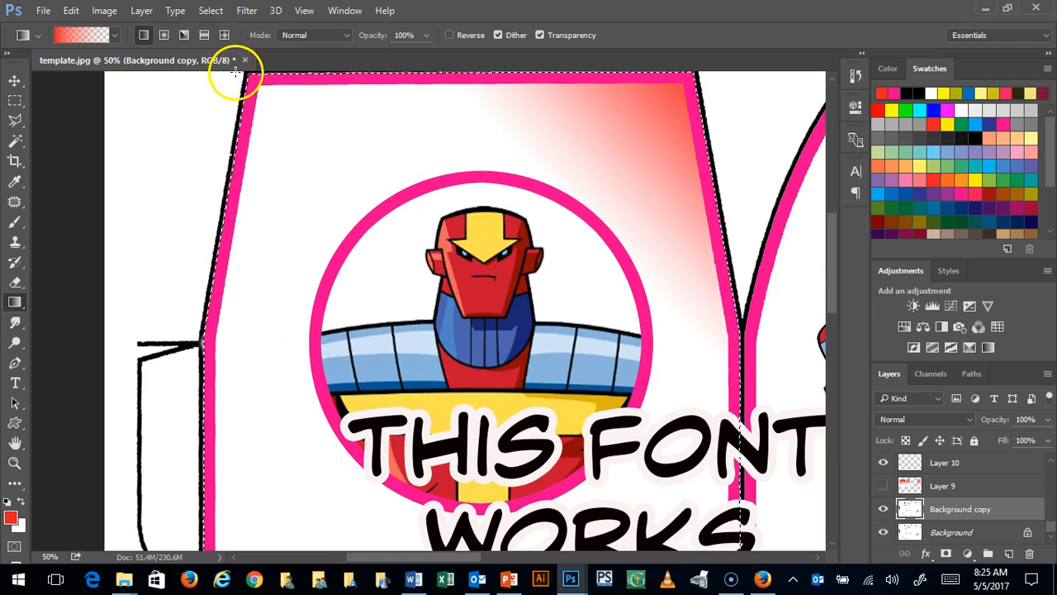
pyautogui.moveTo(251, 86); pyautogui.dragTo(337, 173)
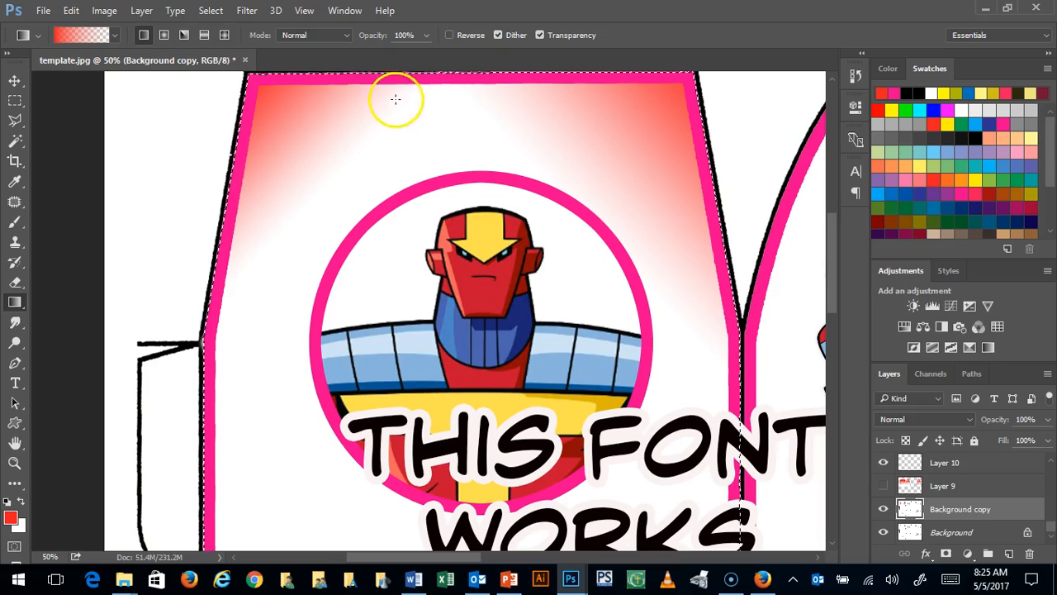
pyautogui.moveTo(436, 72); pyautogui.dragTo(433, 179)
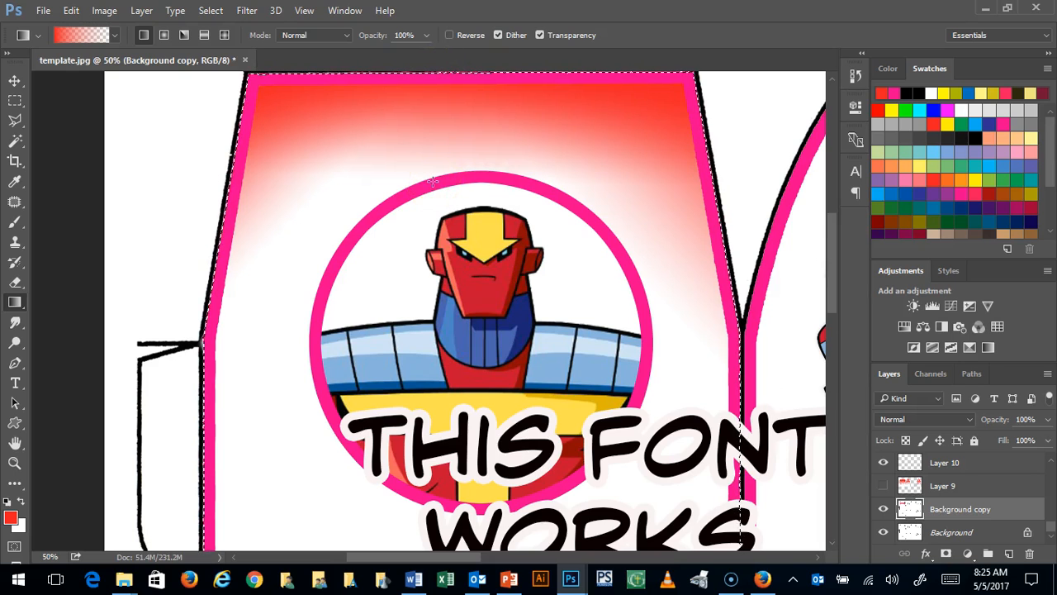
pyautogui.moveTo(134, 146); pyautogui.dragTo(302, 240)
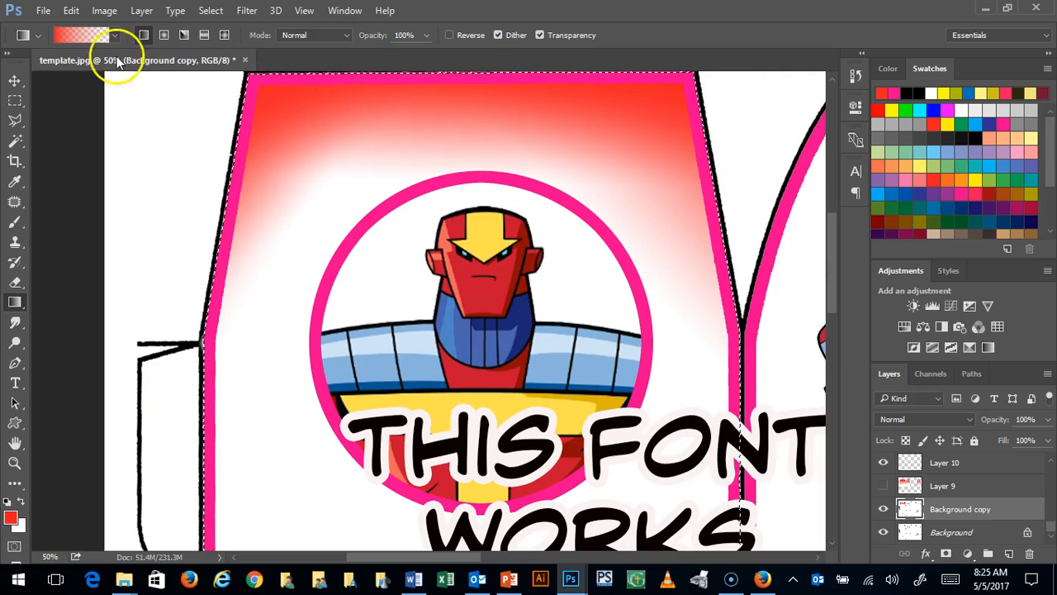
# Try the last Filter Gallery halftone on the panel's layered gradient and undo it
pyautogui.click(246, 10)
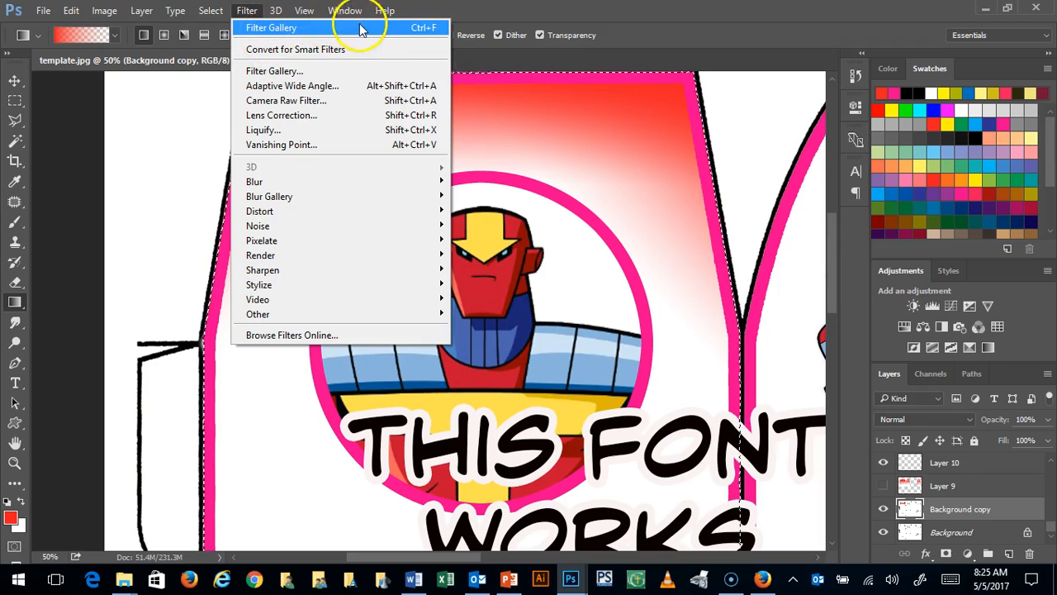
pyautogui.click(303, 33)
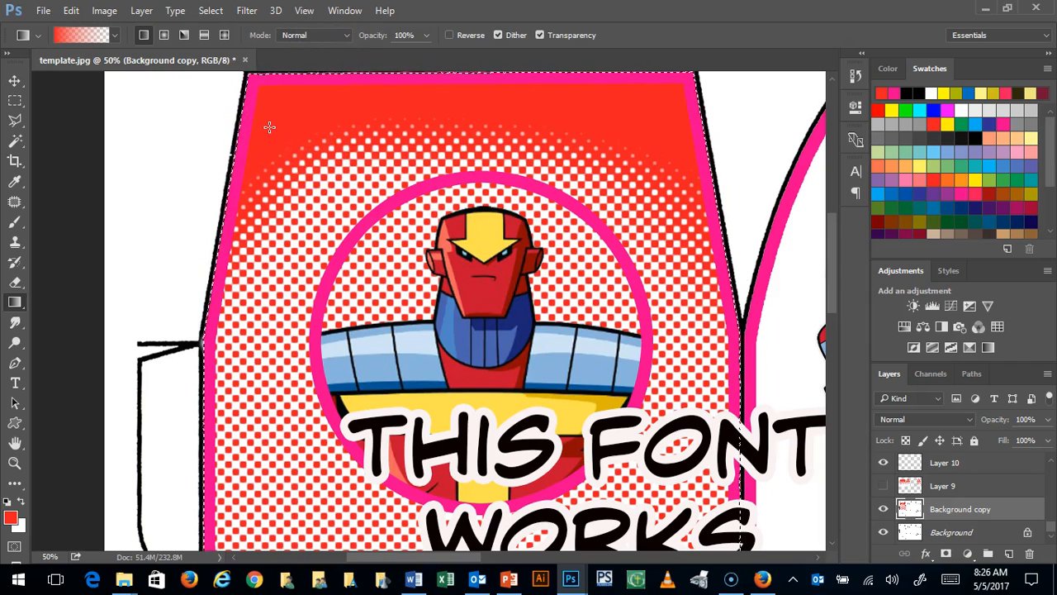
pyautogui.hotkey('ctrl', 'z')
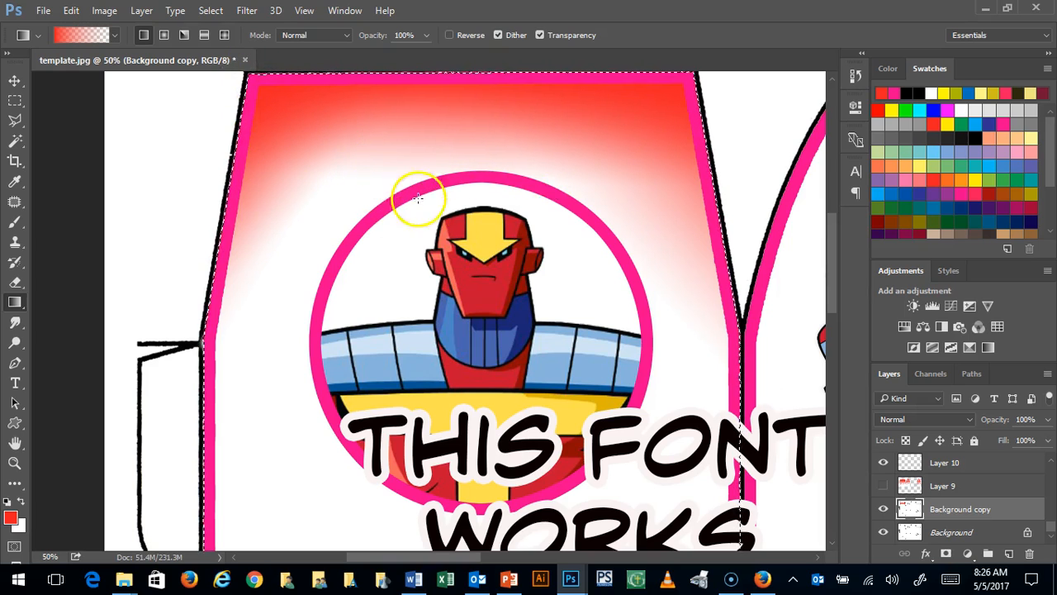
pyautogui.moveTo(833, 235); pyautogui.dragTo(837, 282)
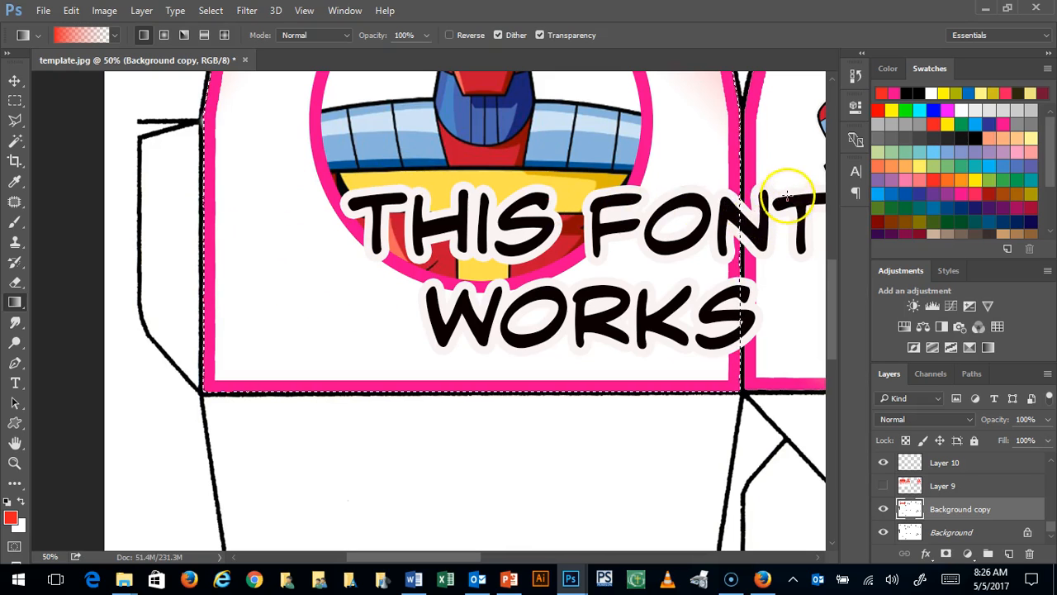
pyautogui.moveTo(825, 311); pyautogui.dragTo(826, 272)
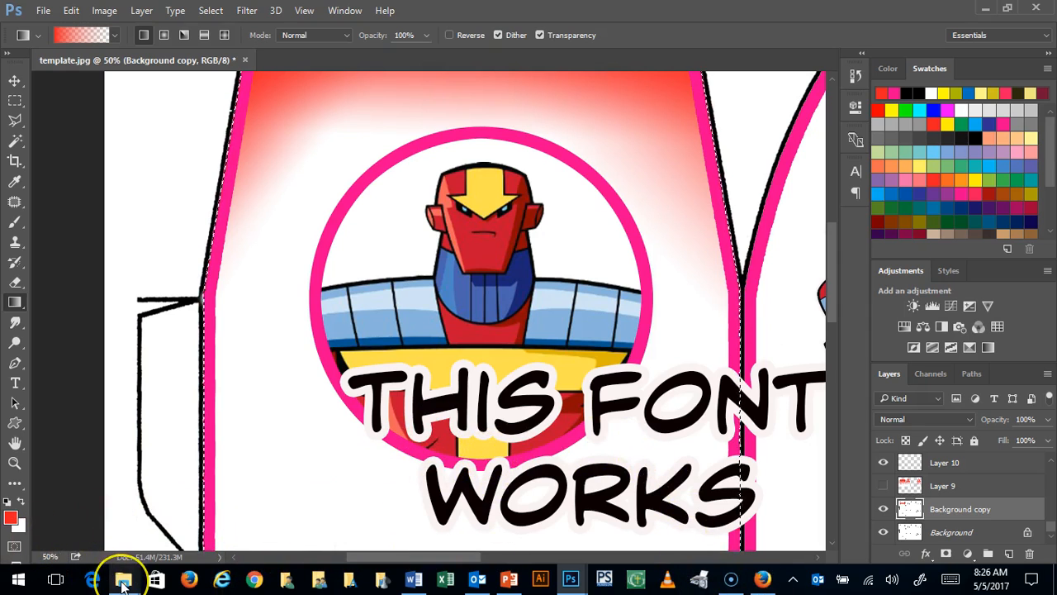
pyautogui.moveTo(123, 584)
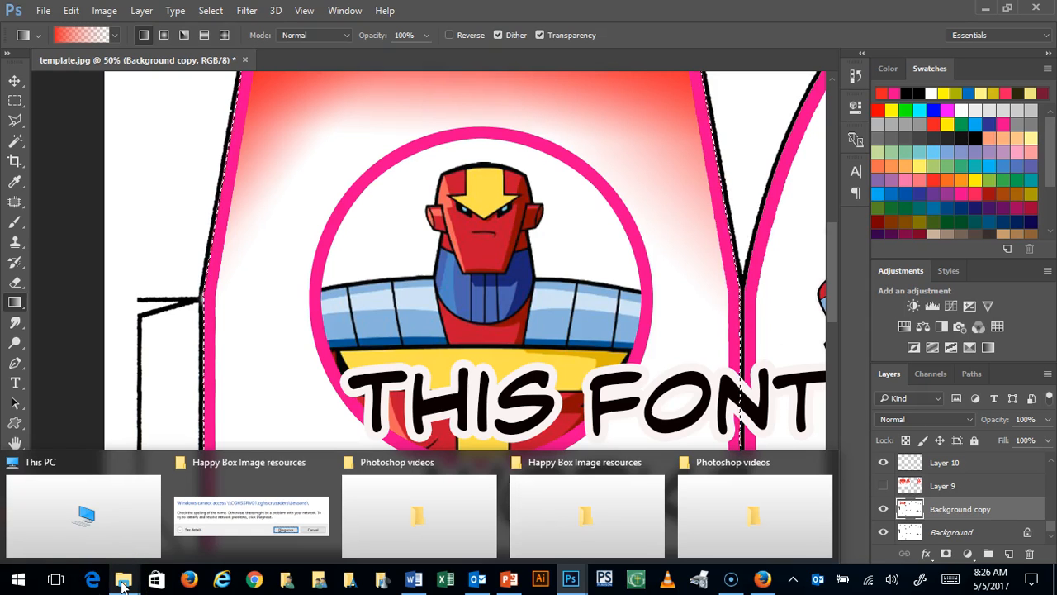
pyautogui.moveTo(408, 466)
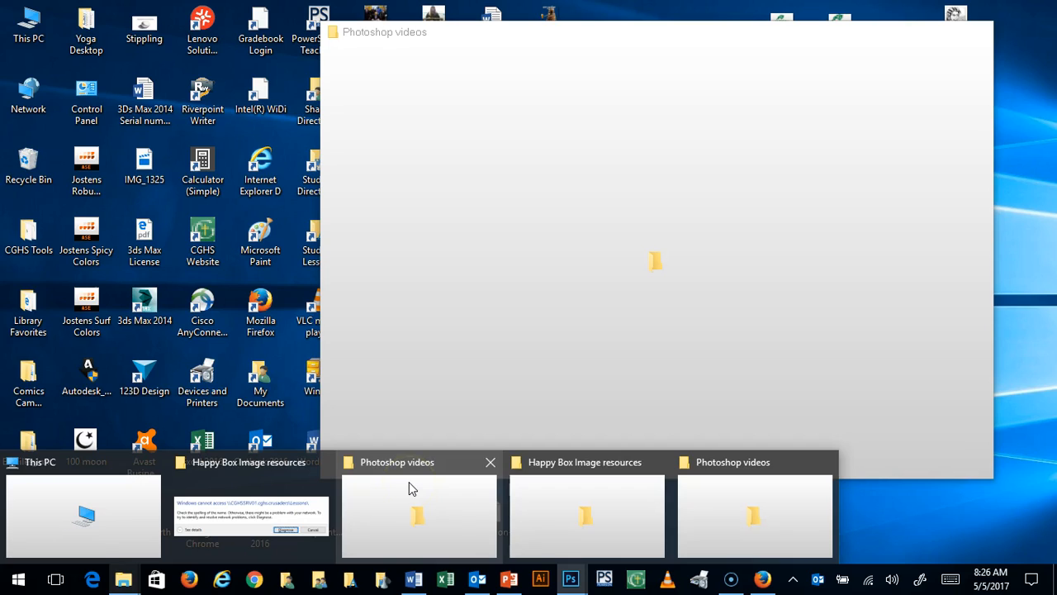
pyautogui.click(409, 481)
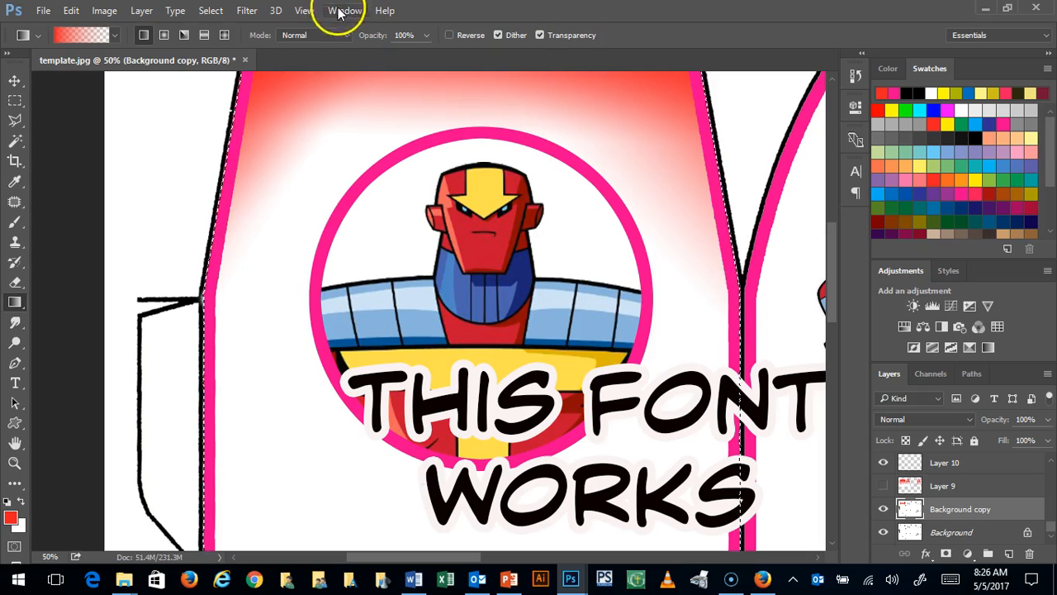
# Preview the dot Halftone Pattern over the lower part of the portrait panel's gradient in the Filter Gallery, without applying it
pyautogui.click(246, 10)
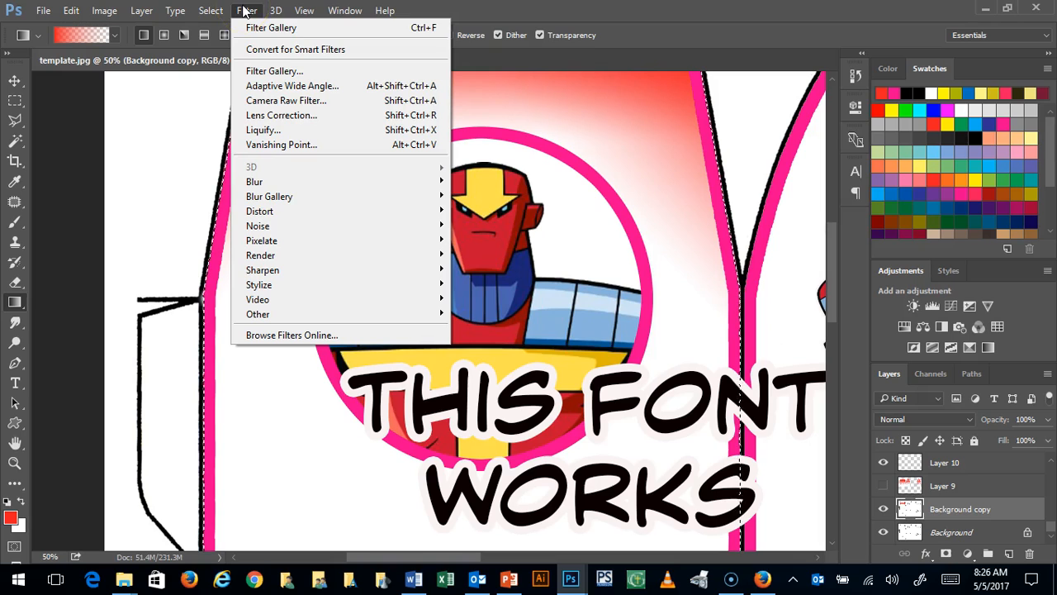
pyautogui.click(278, 72)
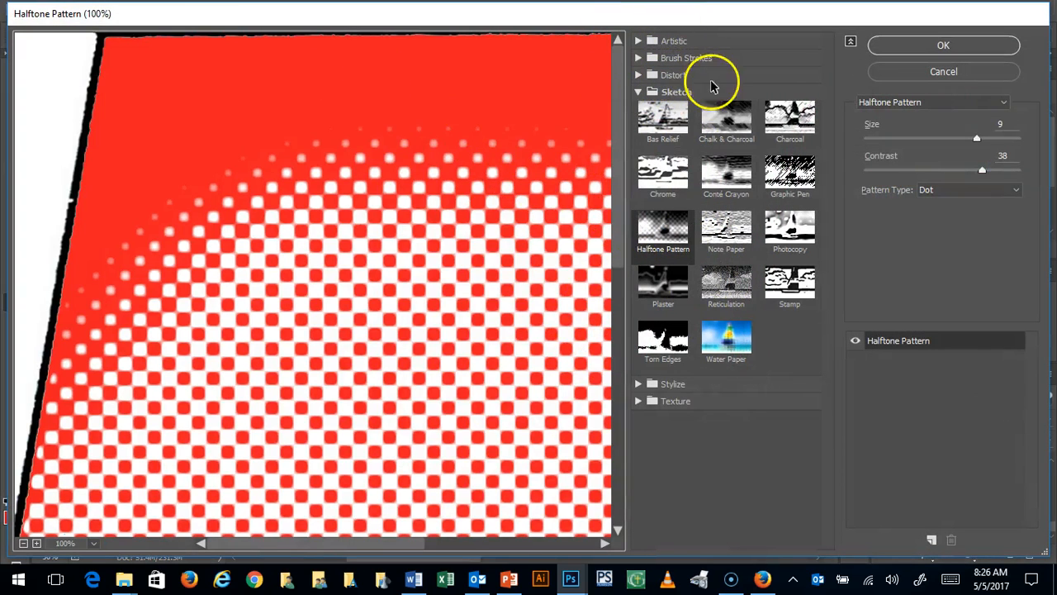
pyautogui.click(622, 306)
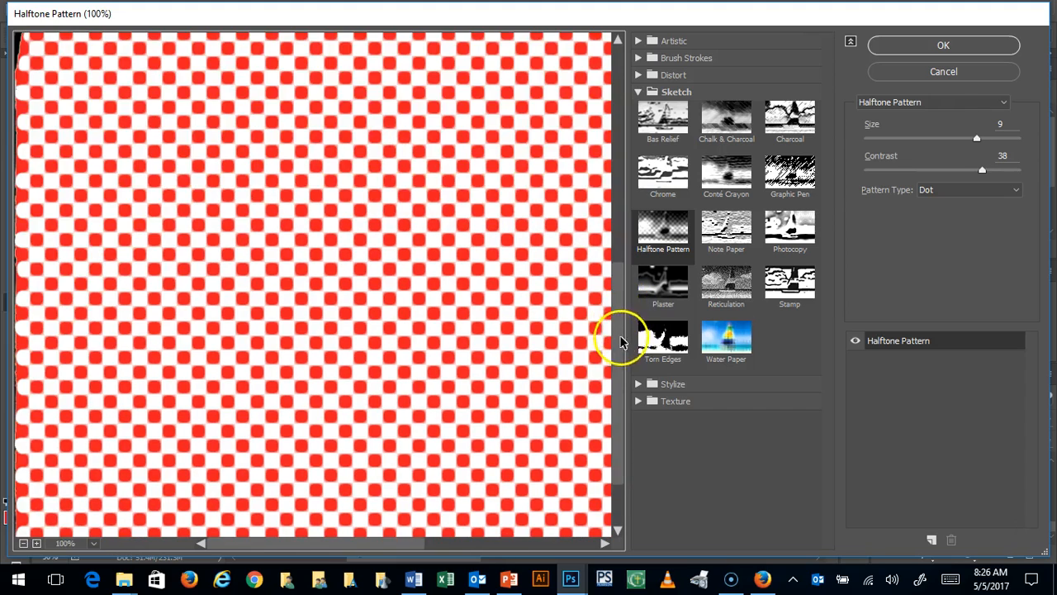
pyautogui.click(923, 73)
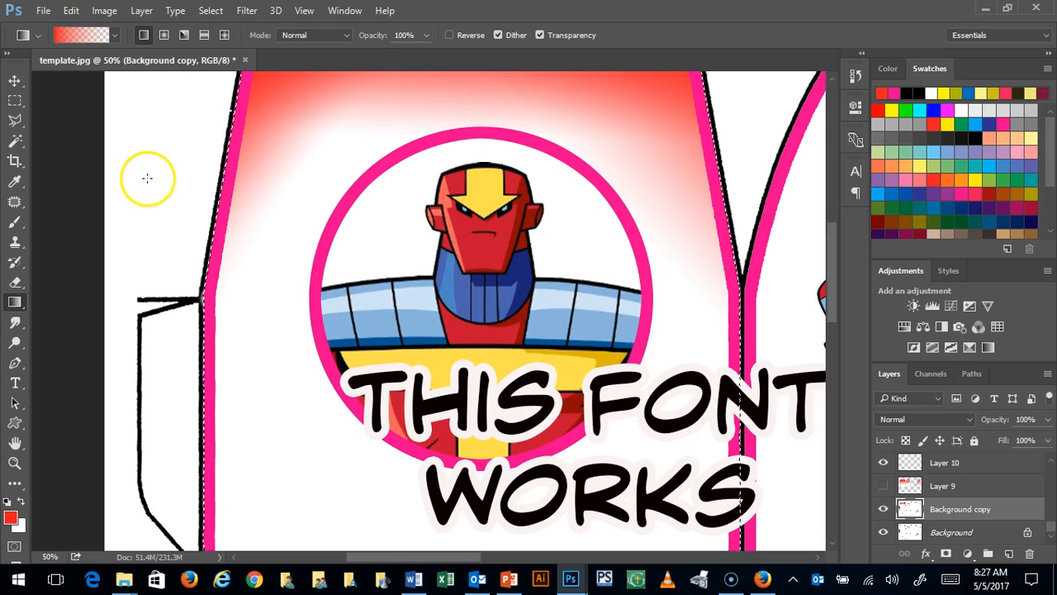
# Subtract the straight-sided lower part of the portrait panel from the selection with the Rectangular Marquee, keeping only the tapered upper part
pyautogui.click(15, 100)
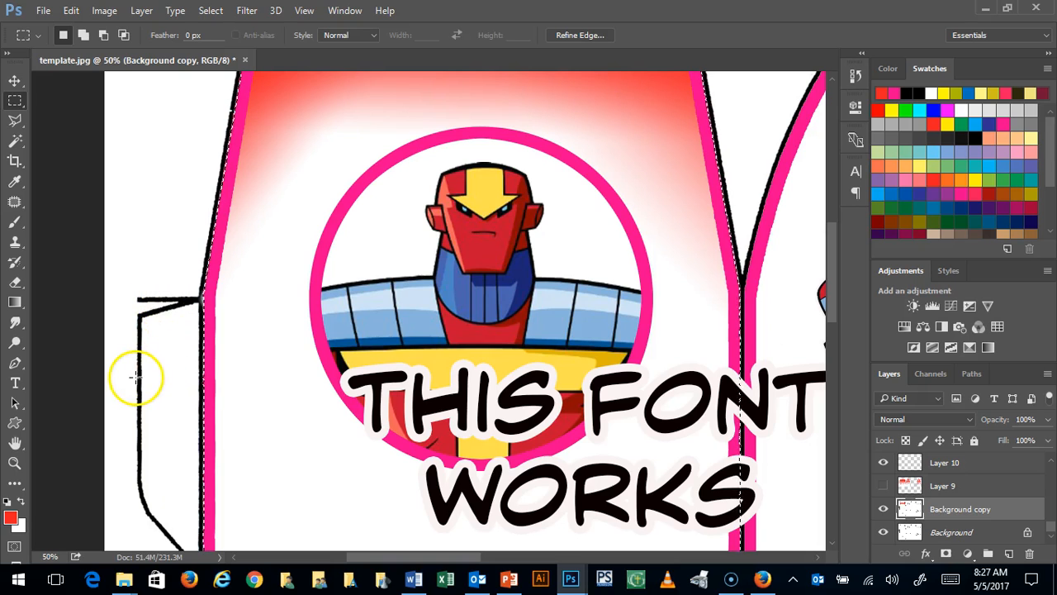
pyautogui.press('alt')
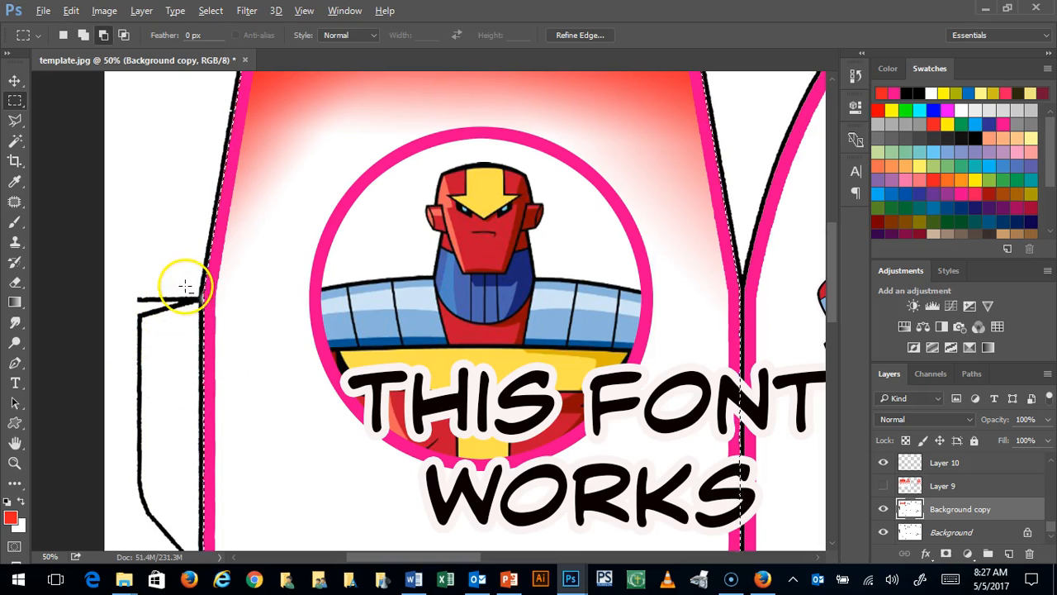
pyautogui.moveTo(190, 300); pyautogui.dragTo(859, 582)
pyautogui.moveTo(830, 372); pyautogui.dragTo(840, 295)
pyautogui.moveTo(507, 559); pyautogui.dragTo(405, 559)
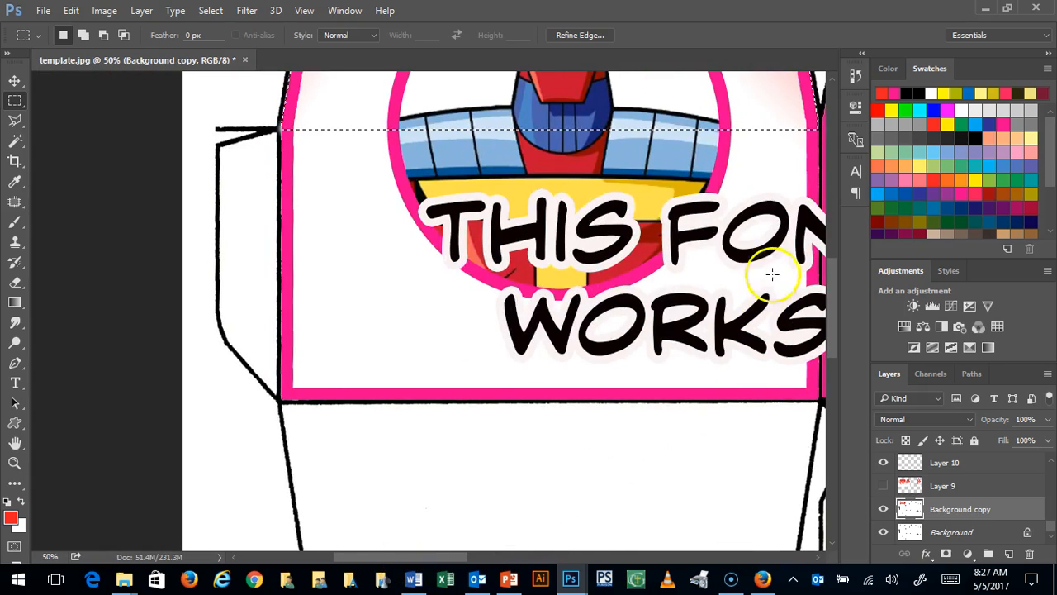
# Reapply the last Filter Gallery halftone to the selected upper part of the panel and deselect
pyautogui.moveTo(832, 284); pyautogui.dragTo(832, 240)
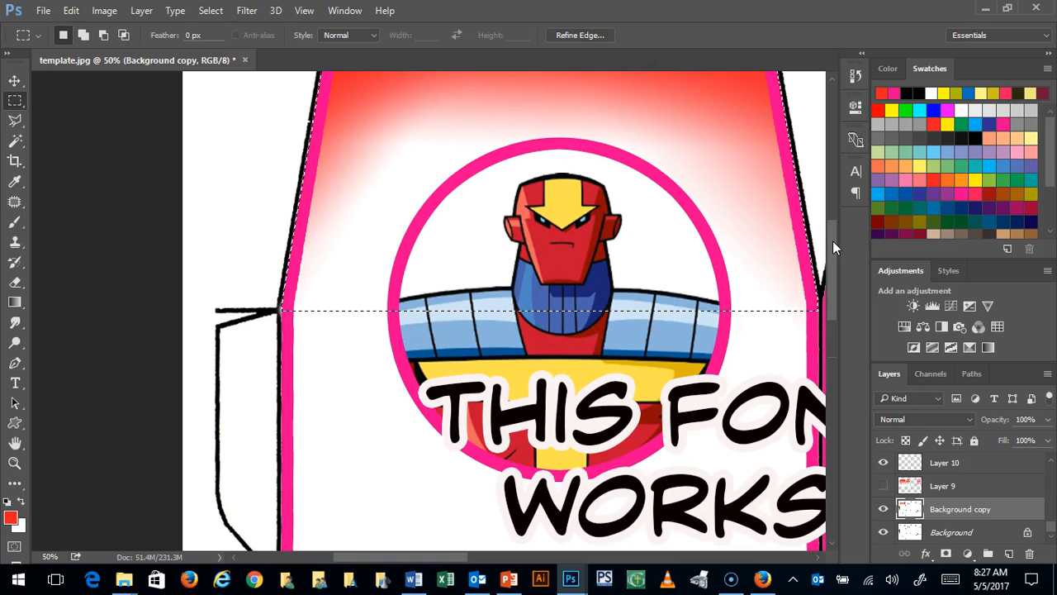
pyautogui.moveTo(832, 240); pyautogui.dragTo(832, 232)
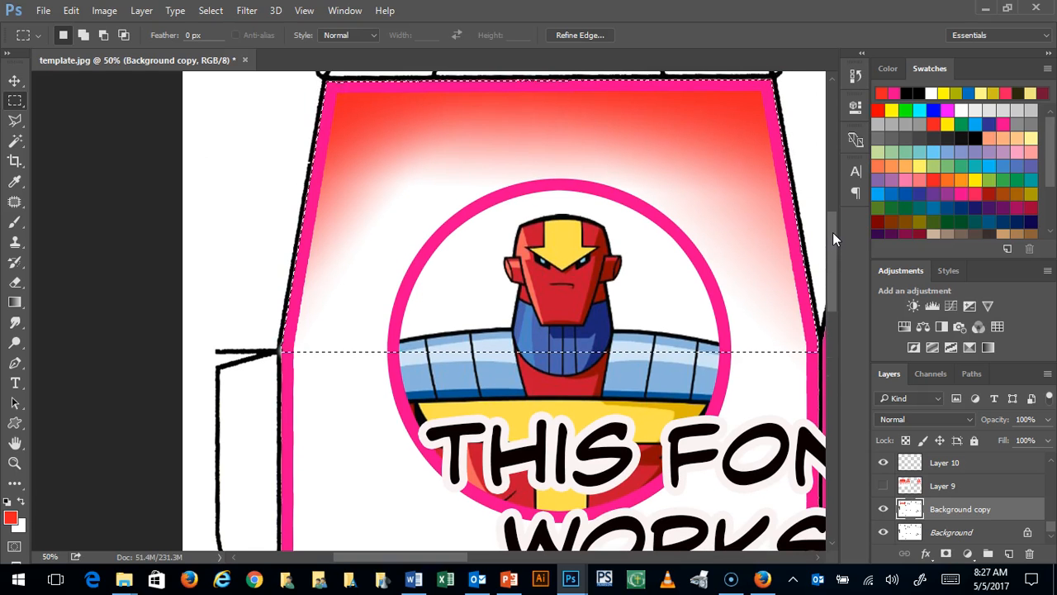
pyautogui.click(247, 11)
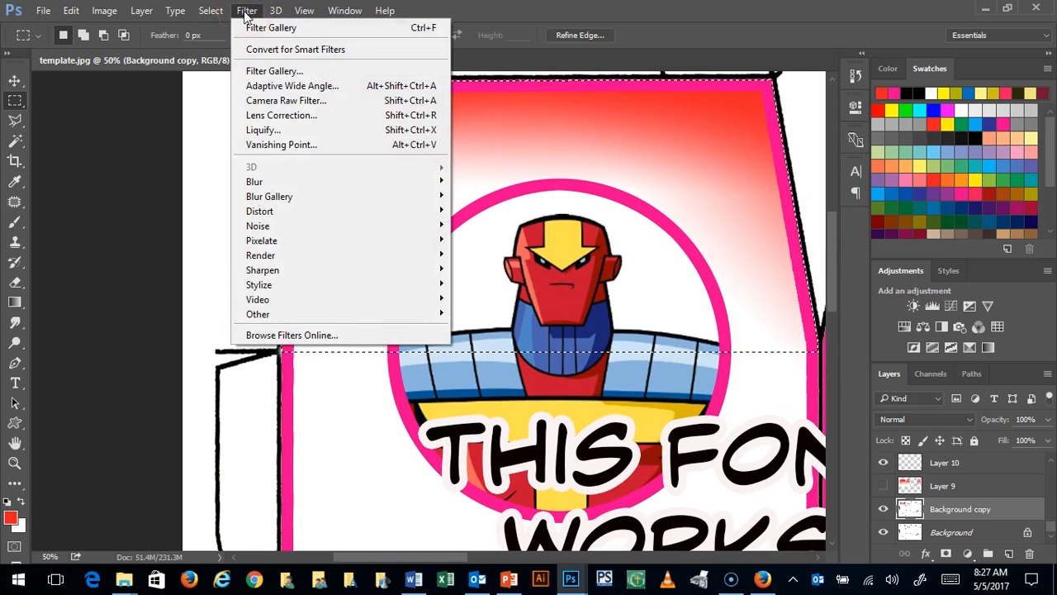
pyautogui.click(258, 28)
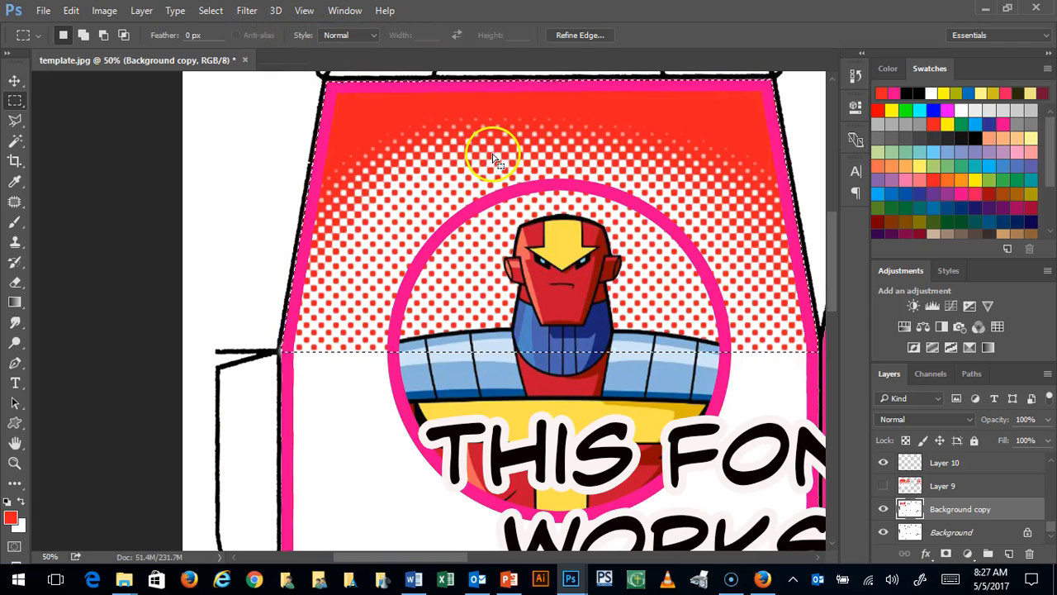
pyautogui.hotkey('ctrl', 'd')
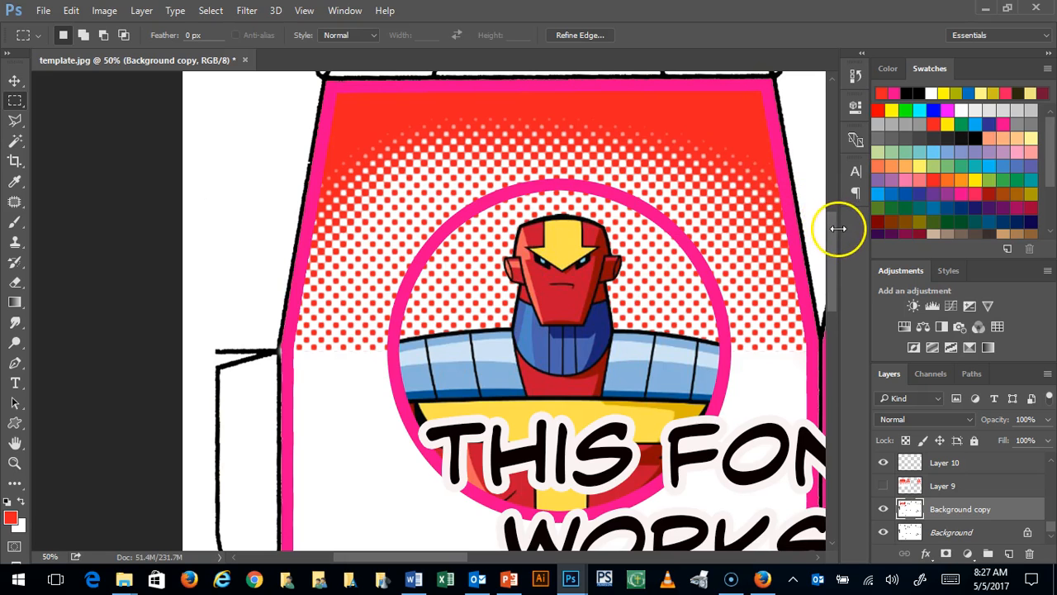
# Lower the Background copy layer's opacity to 29% to fade the halftone dots
pyautogui.moveTo(831, 228); pyautogui.dragTo(828, 256)
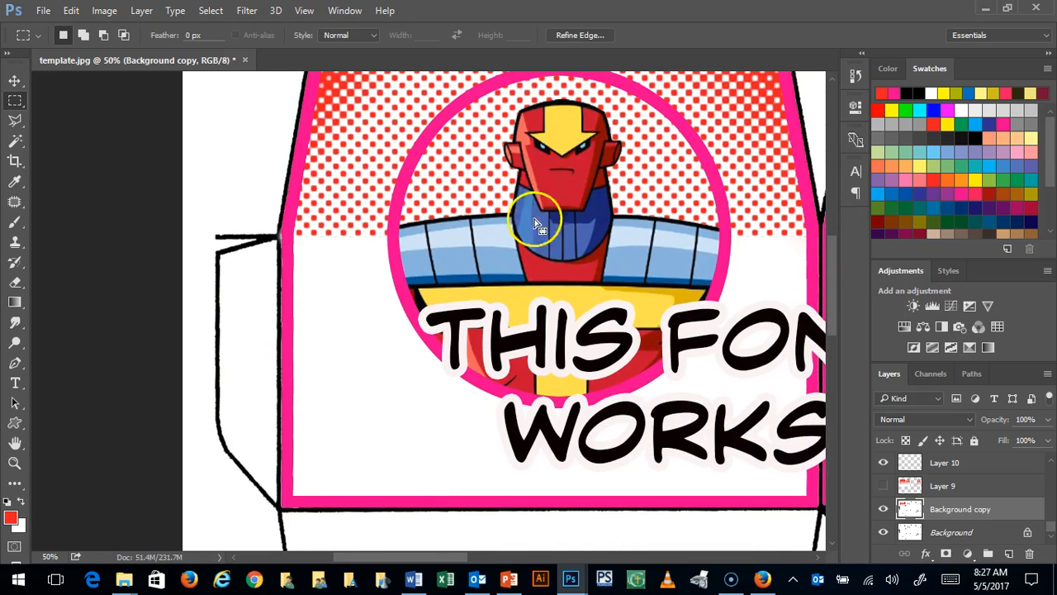
pyautogui.click(1047, 419)
pyautogui.moveTo(1045, 442); pyautogui.dragTo(1003, 440)
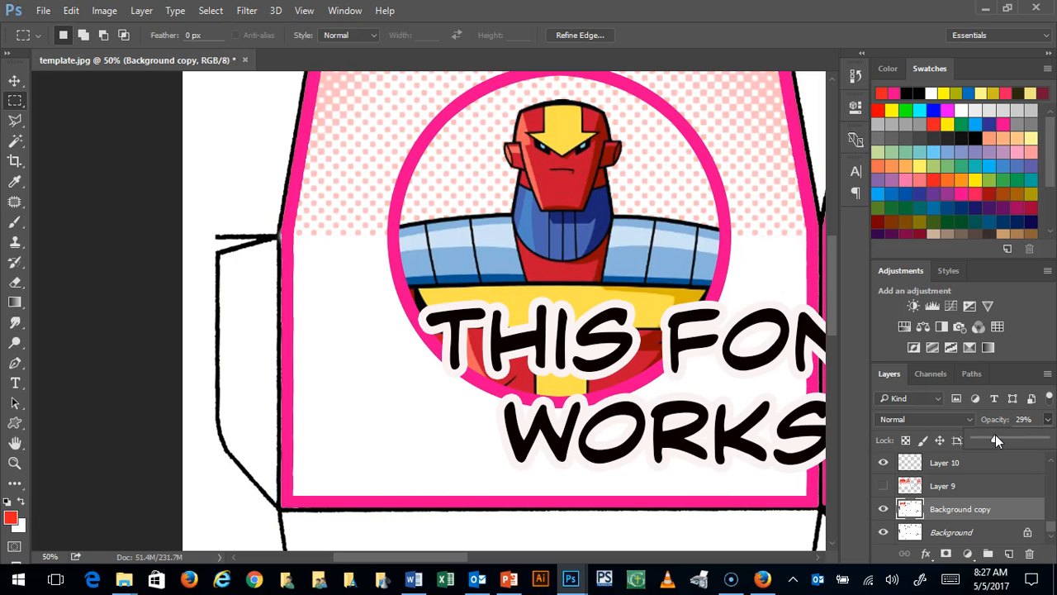
pyautogui.click(832, 265)
pyautogui.moveTo(831, 259); pyautogui.dragTo(844, 225)
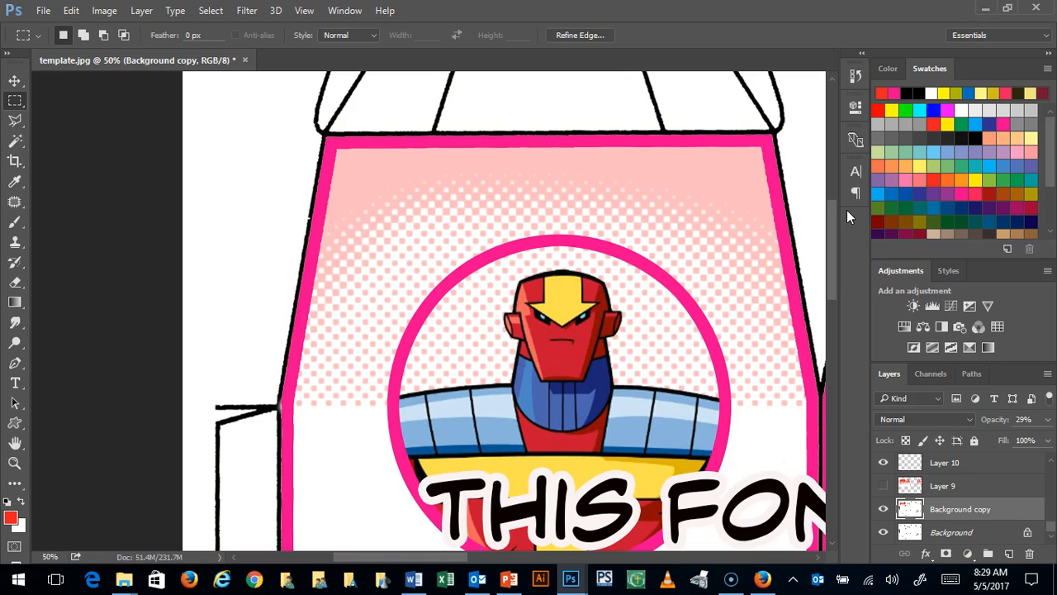
pyautogui.click(817, 208)
pyautogui.click(251, 12)
pyautogui.moveTo(342, 212)
pyautogui.moveTo(339, 184)
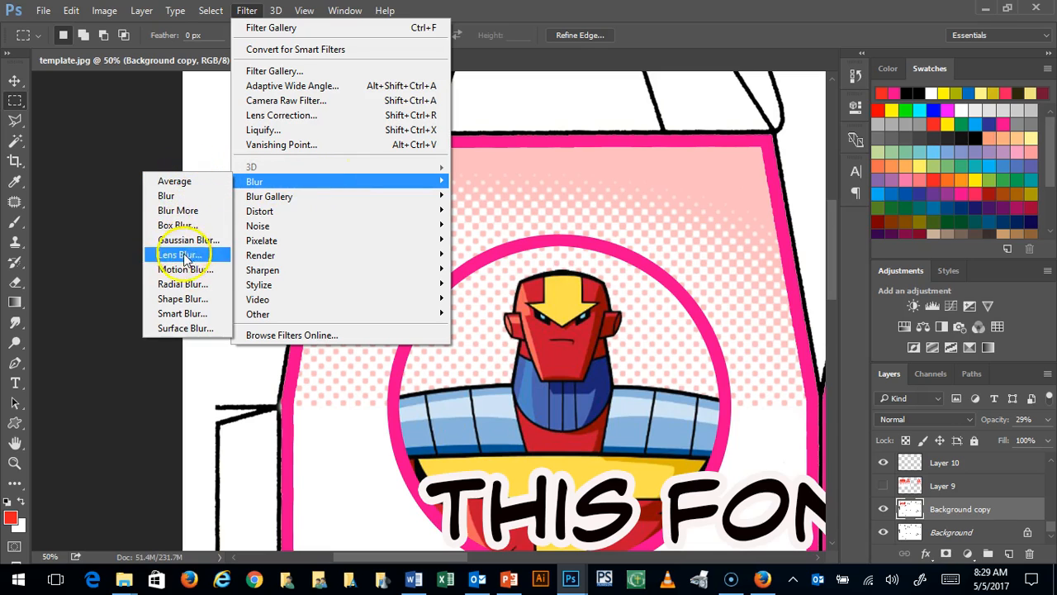
pyautogui.click(616, 82)
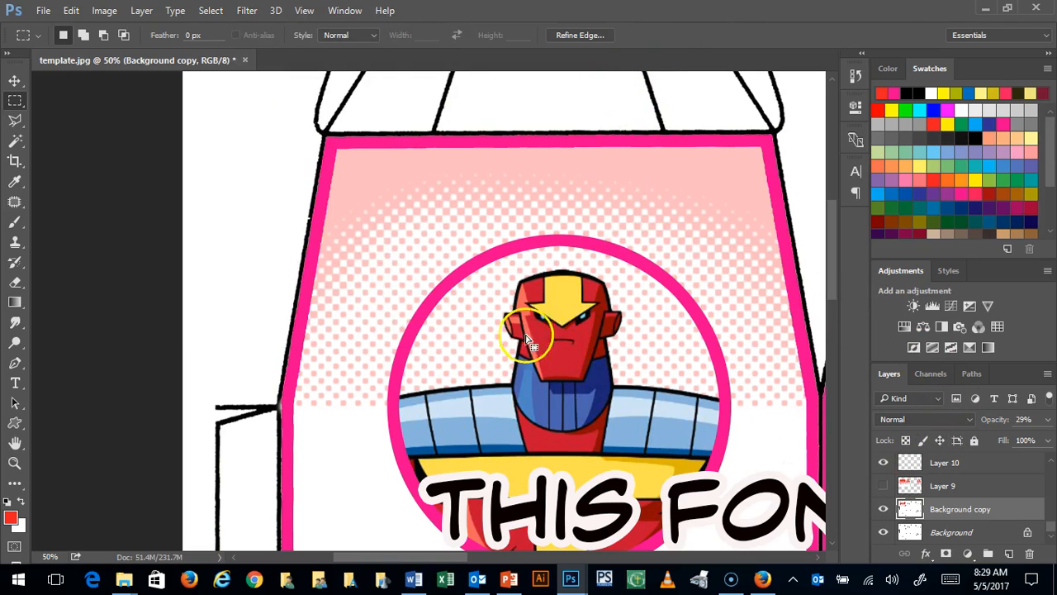
# Make the hero portrait's layer, Layer 8, active by picking it from the artwork with the Move tool
pyautogui.click(14, 81)
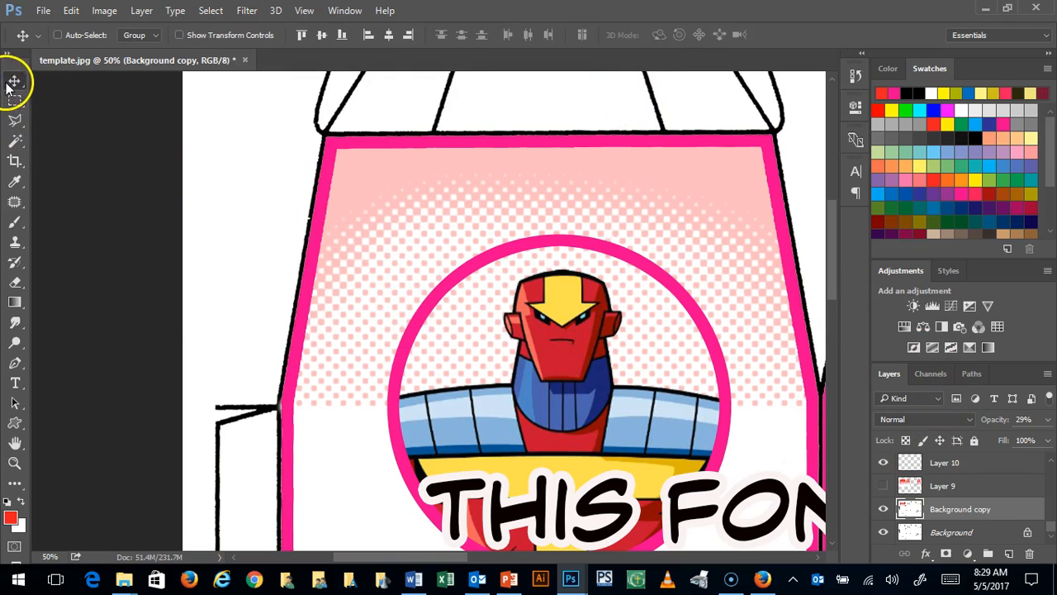
pyautogui.rightClick(561, 307)
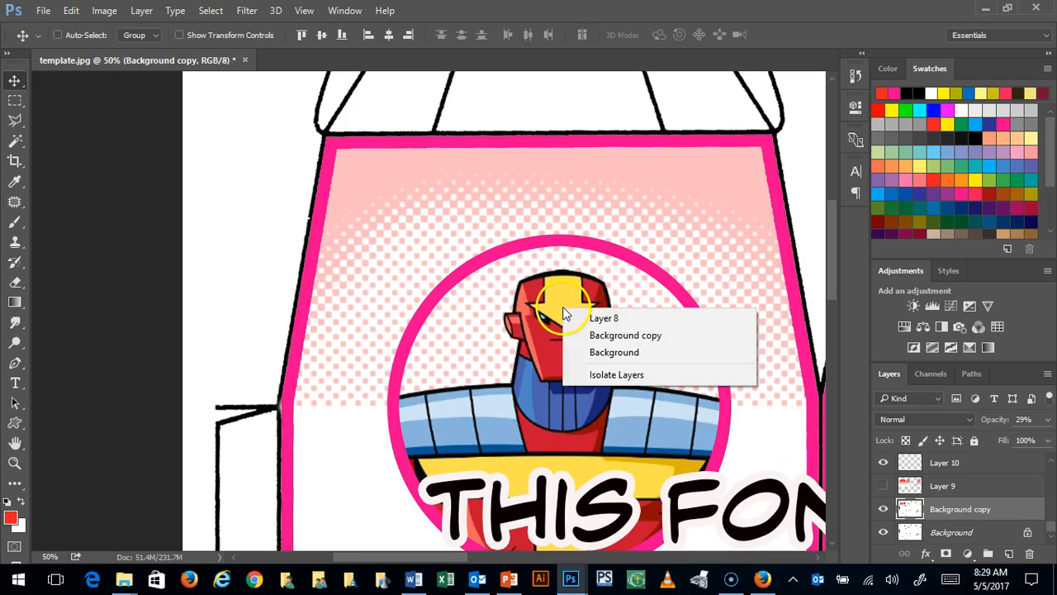
pyautogui.click(611, 318)
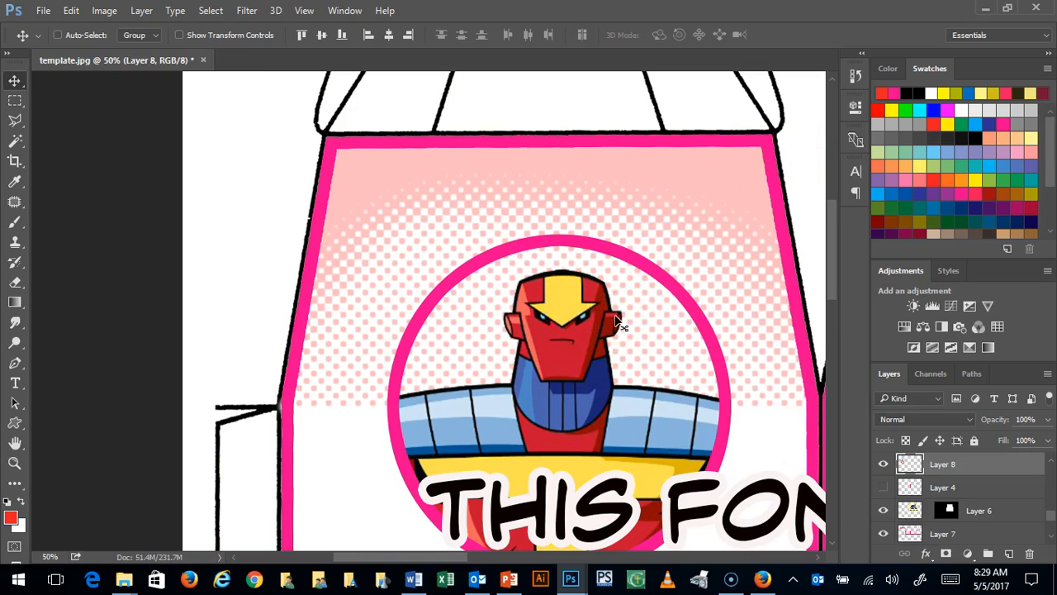
pyautogui.hotkey('ctrl', 'd')
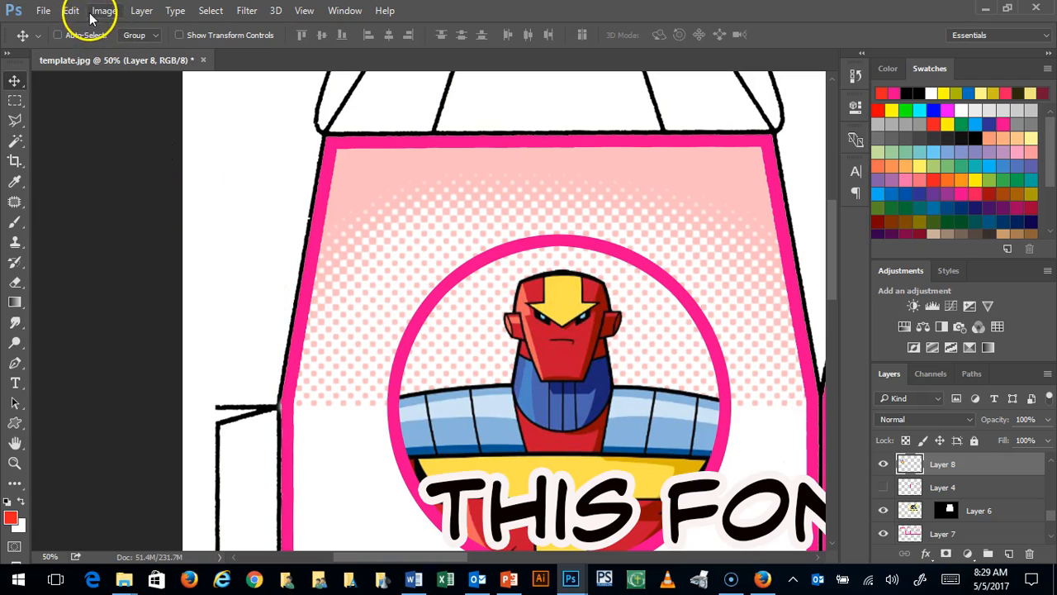
# Try a Motion Blur on the hero portrait at several distances up to 61 pixels and a 7° angle, and cancel it
pyautogui.click(248, 10)
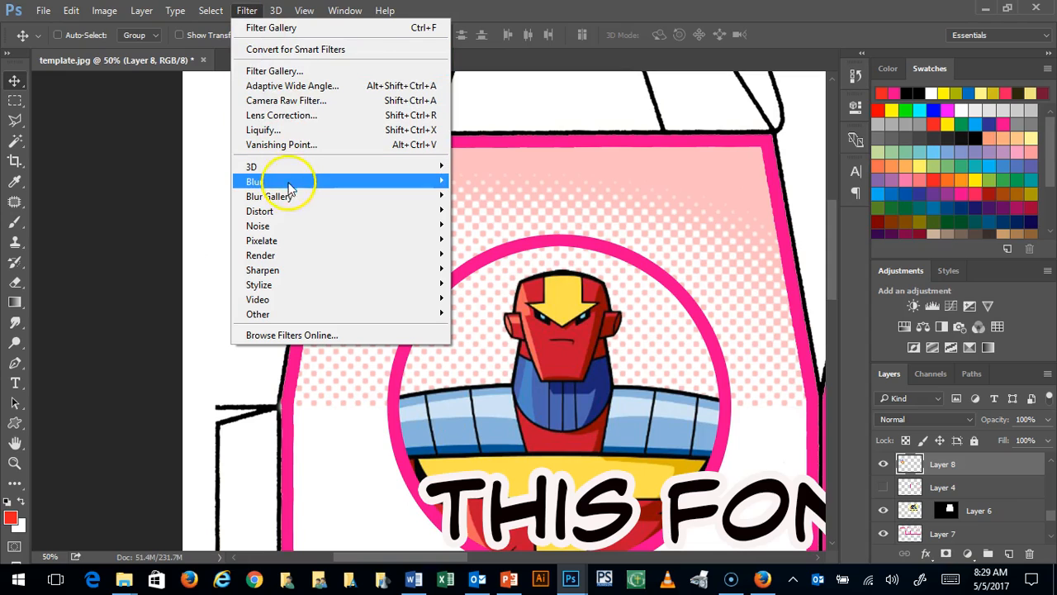
pyautogui.moveTo(288, 187)
pyautogui.moveTo(291, 198)
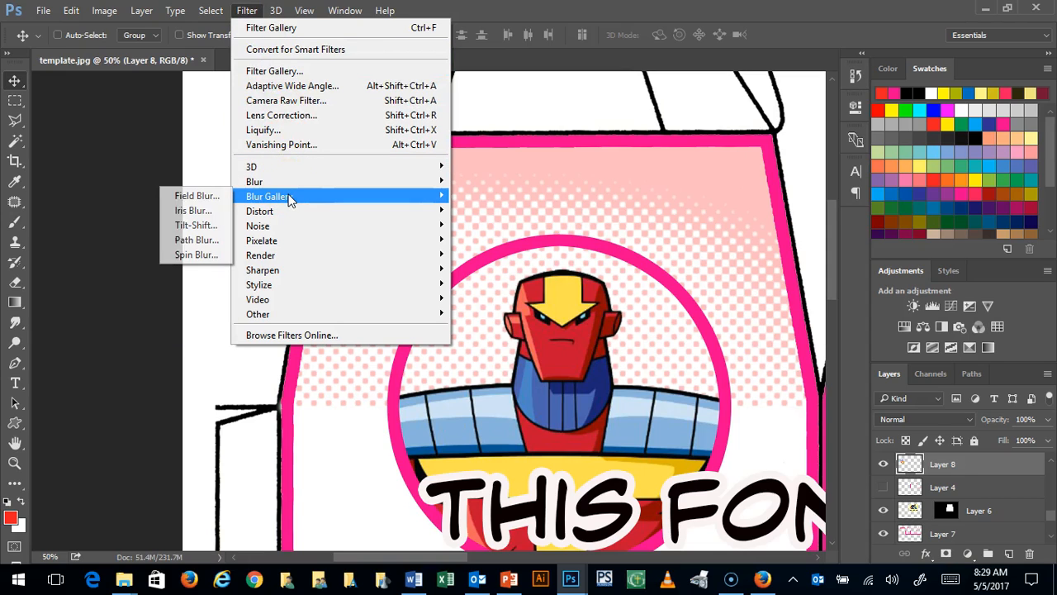
pyautogui.moveTo(272, 182)
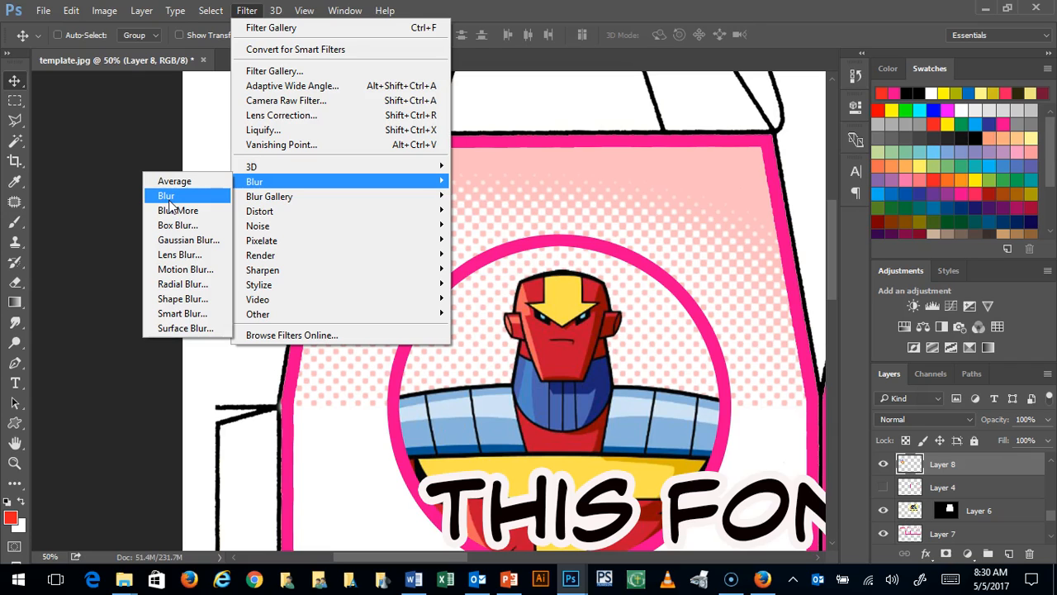
pyautogui.click(179, 269)
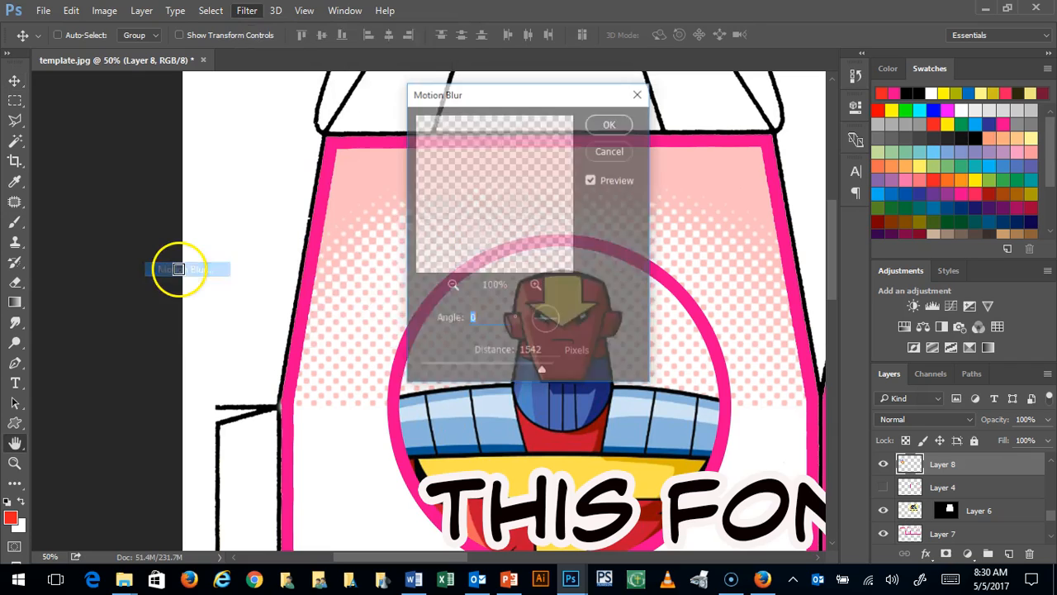
pyautogui.moveTo(507, 99); pyautogui.dragTo(161, 131)
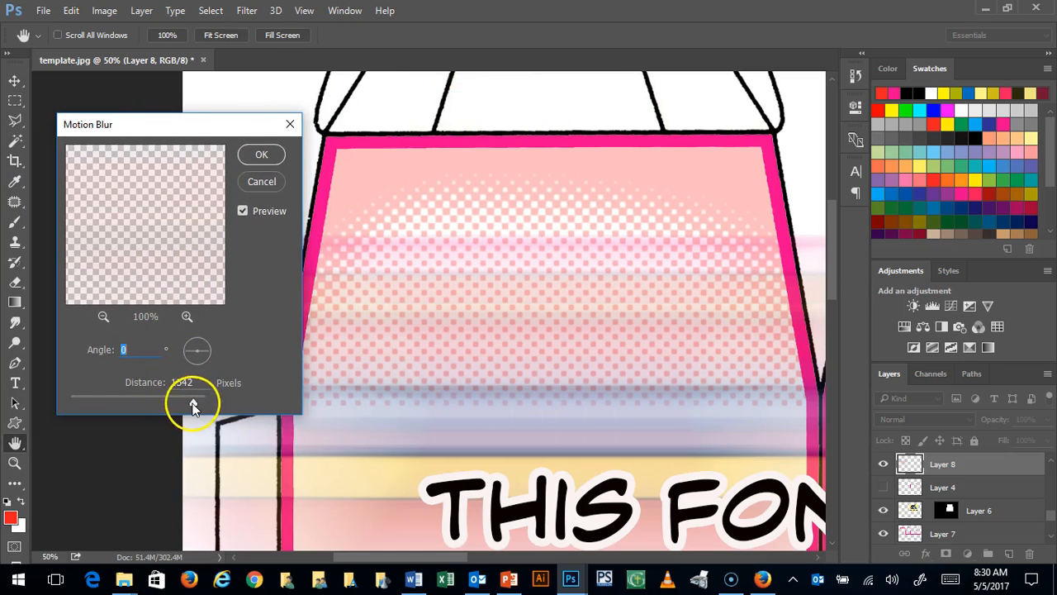
pyautogui.moveTo(120, 401); pyautogui.dragTo(101, 399)
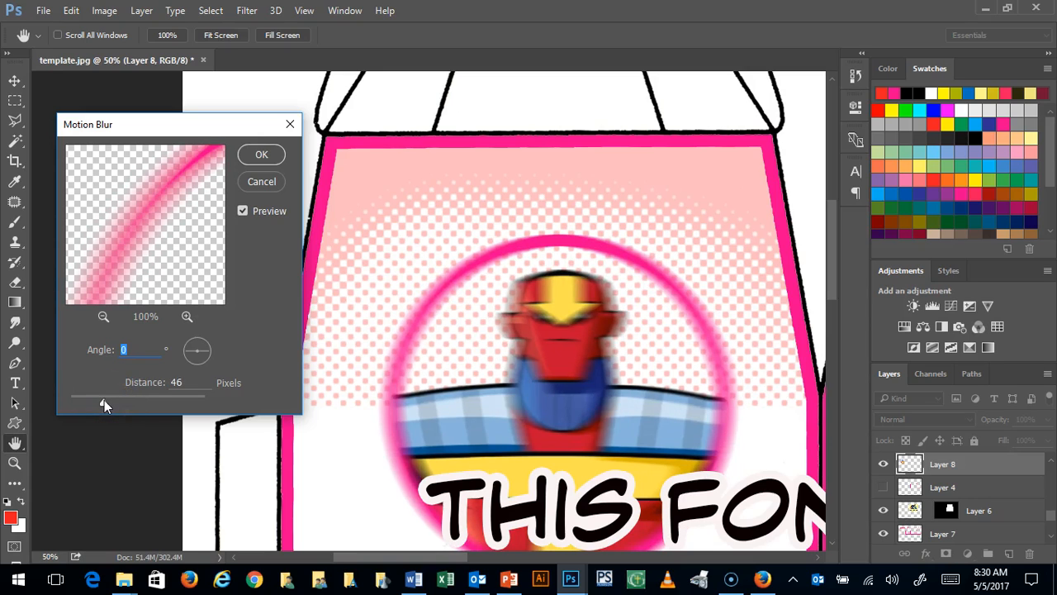
pyautogui.moveTo(104, 400); pyautogui.dragTo(88, 392)
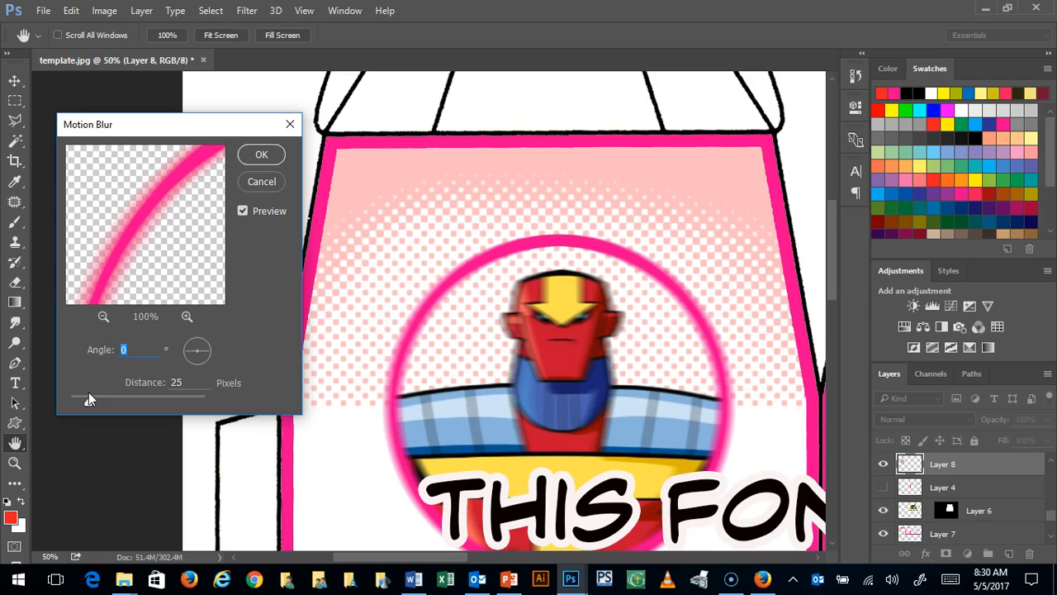
pyautogui.moveTo(88, 392); pyautogui.dragTo(109, 389)
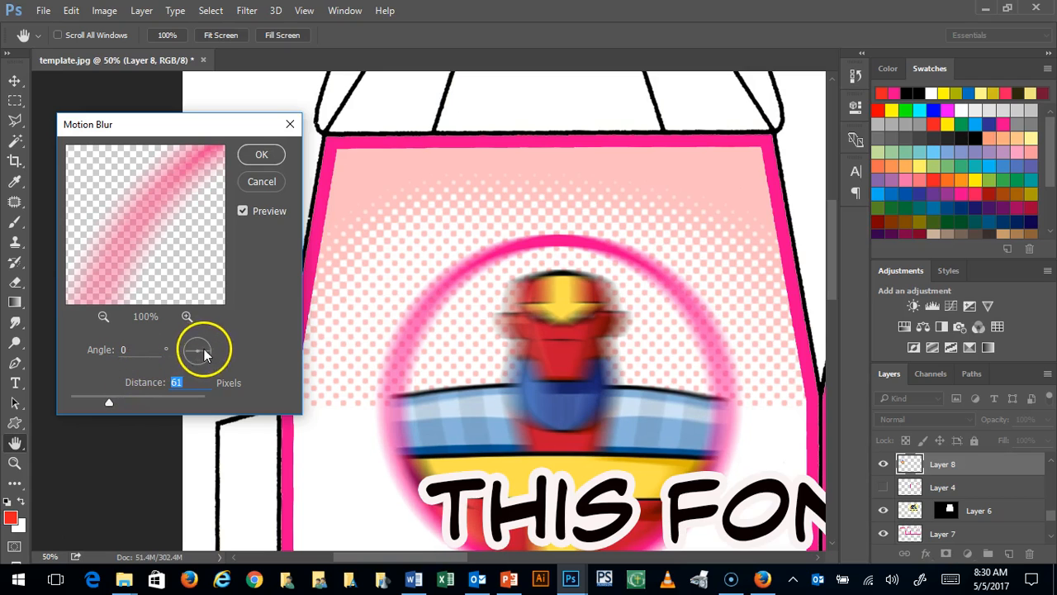
pyautogui.moveTo(206, 357)
pyautogui.mouseDown()
pyautogui.moveTo(181, 358)
pyautogui.moveTo(201, 354)
pyautogui.moveTo(207, 366)
pyautogui.moveTo(211, 355)
pyautogui.mouseUp()
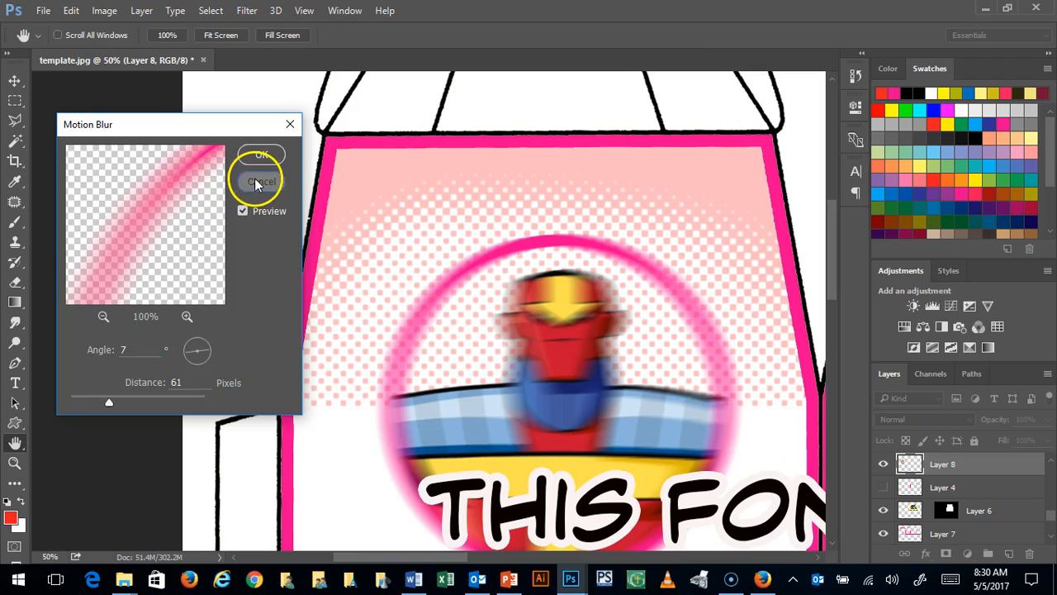
pyautogui.click(256, 179)
# Try a Gaussian Blur on the hero portrait at radii of 33.2 and 12.5 pixels, reducing it to a minimal radius before closing the filter
pyautogui.click(248, 10)
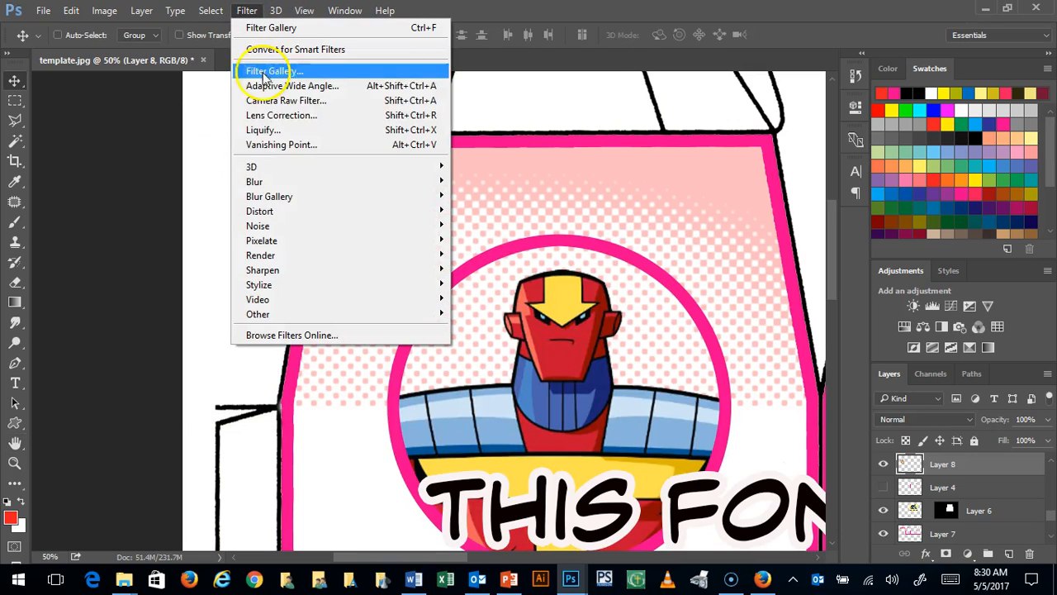
pyautogui.moveTo(275, 188)
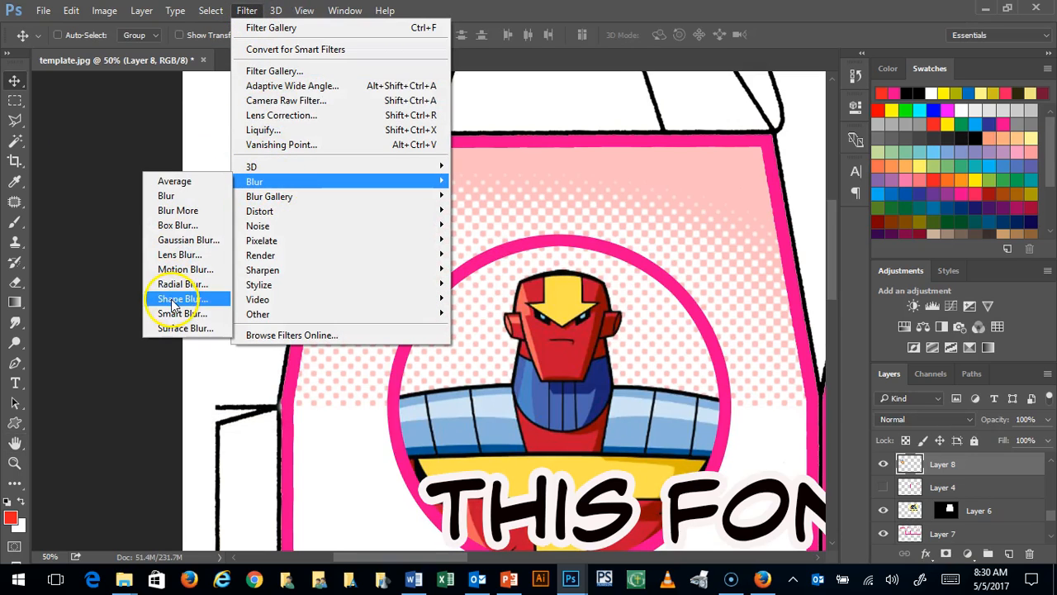
pyautogui.click(182, 239)
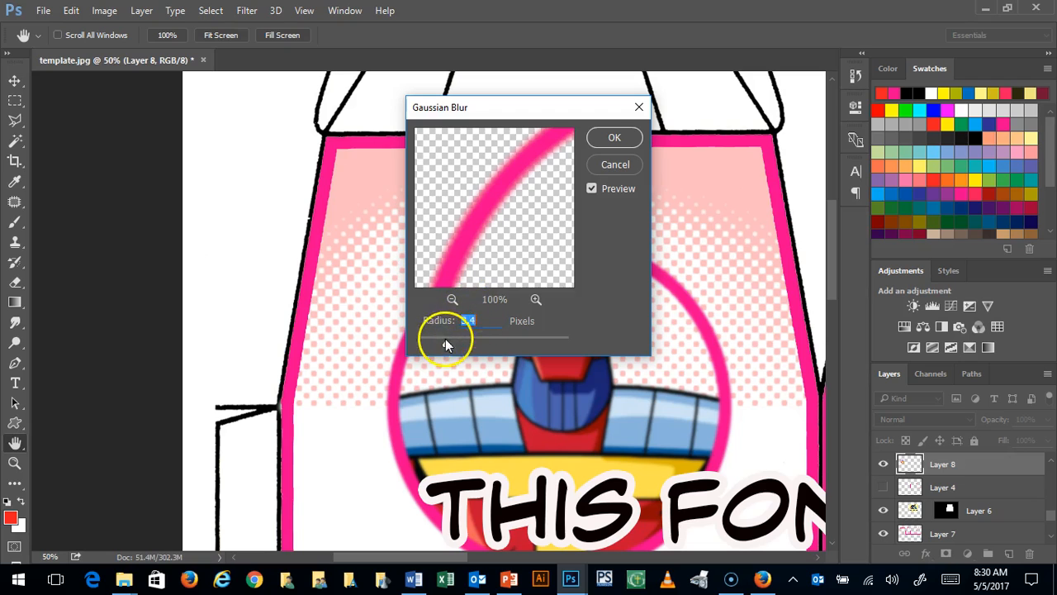
pyautogui.moveTo(453, 351); pyautogui.dragTo(493, 345)
pyautogui.moveTo(507, 108); pyautogui.dragTo(202, 98)
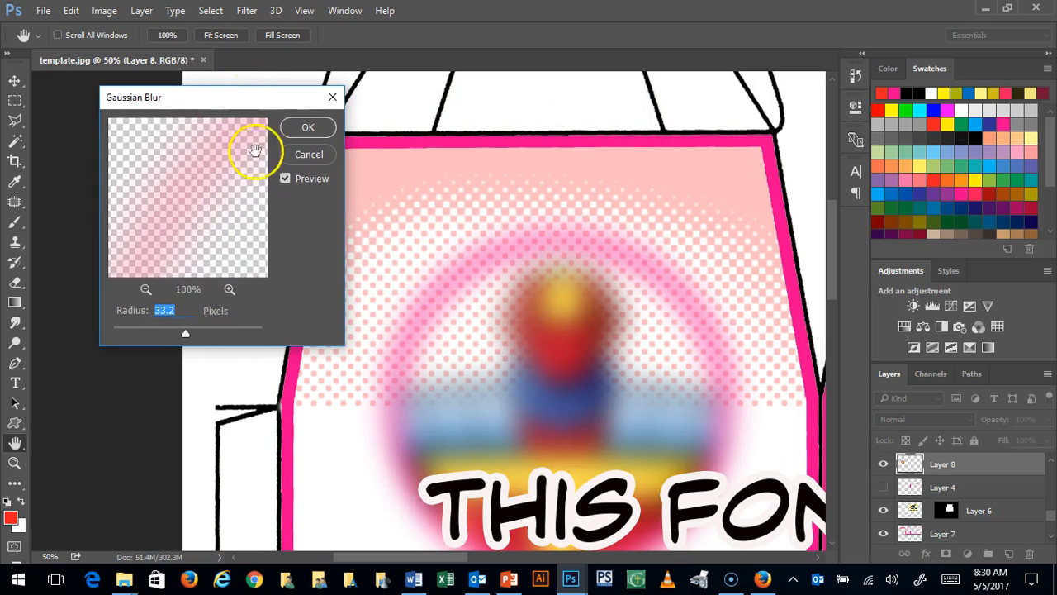
pyautogui.moveTo(187, 334); pyautogui.dragTo(170, 332)
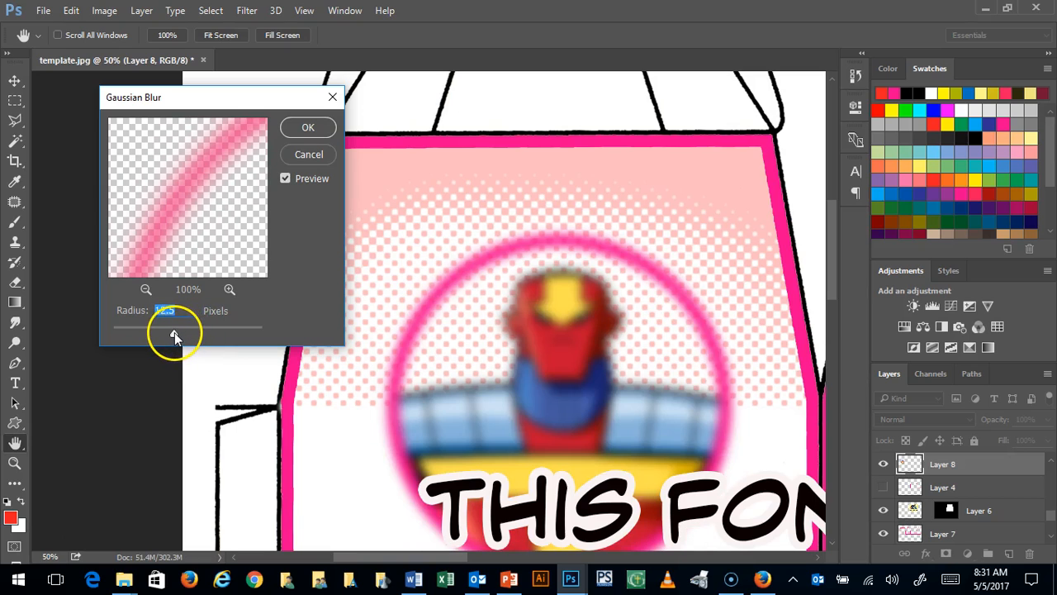
pyautogui.moveTo(169, 332); pyautogui.dragTo(128, 319)
pyautogui.click(311, 126)
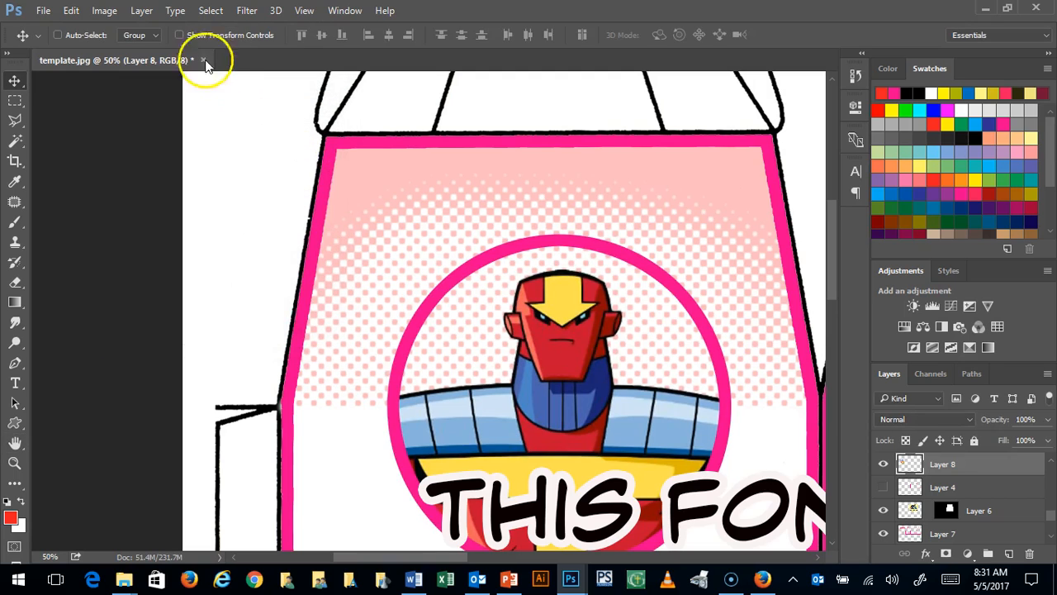
# Preview the Filter Gallery's Spatter brush stroke on the hero portrait with Spray Radius 16 and Smoothness 11
pyautogui.click(248, 11)
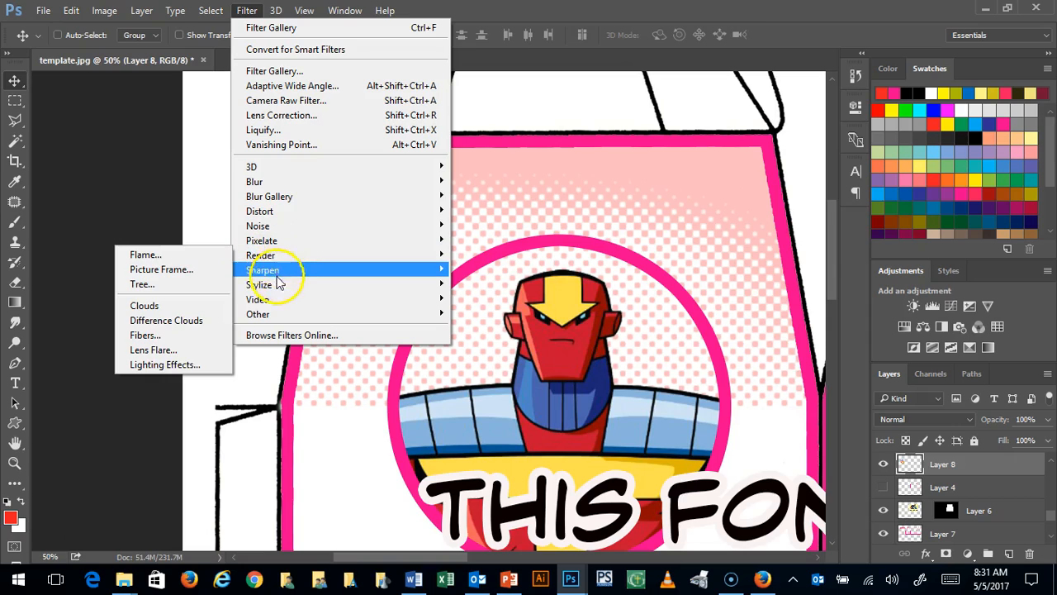
pyautogui.moveTo(279, 286)
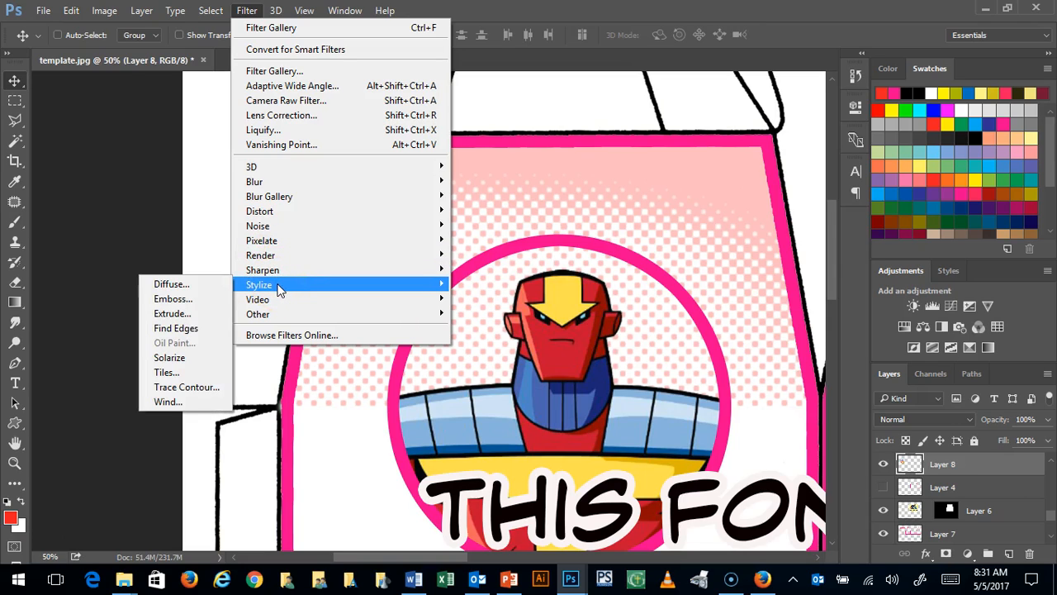
pyautogui.click(326, 71)
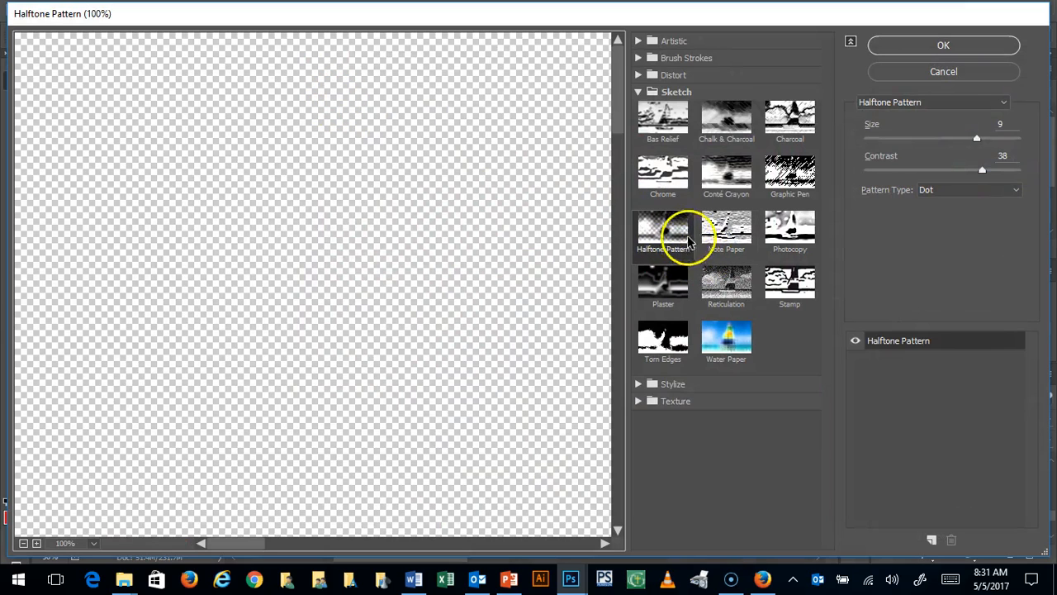
pyautogui.click(649, 58)
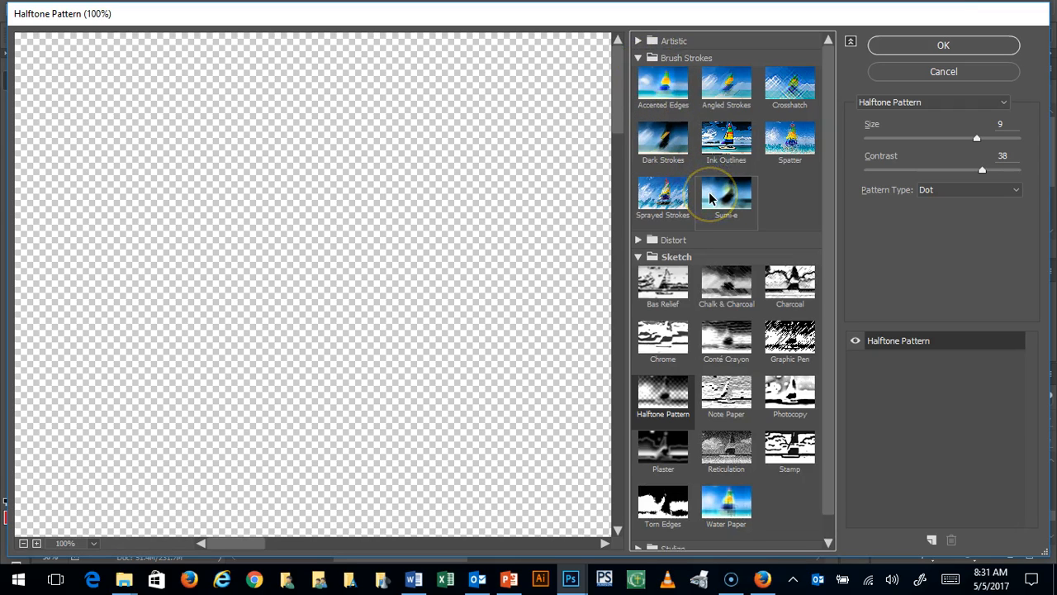
pyautogui.click(791, 135)
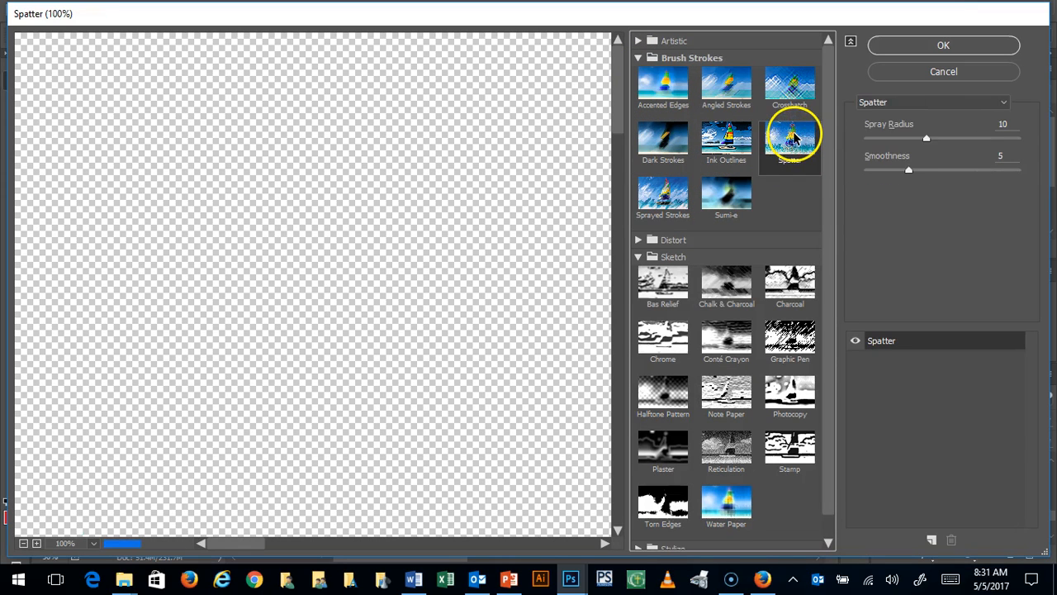
pyautogui.moveTo(619, 140); pyautogui.dragTo(637, 236)
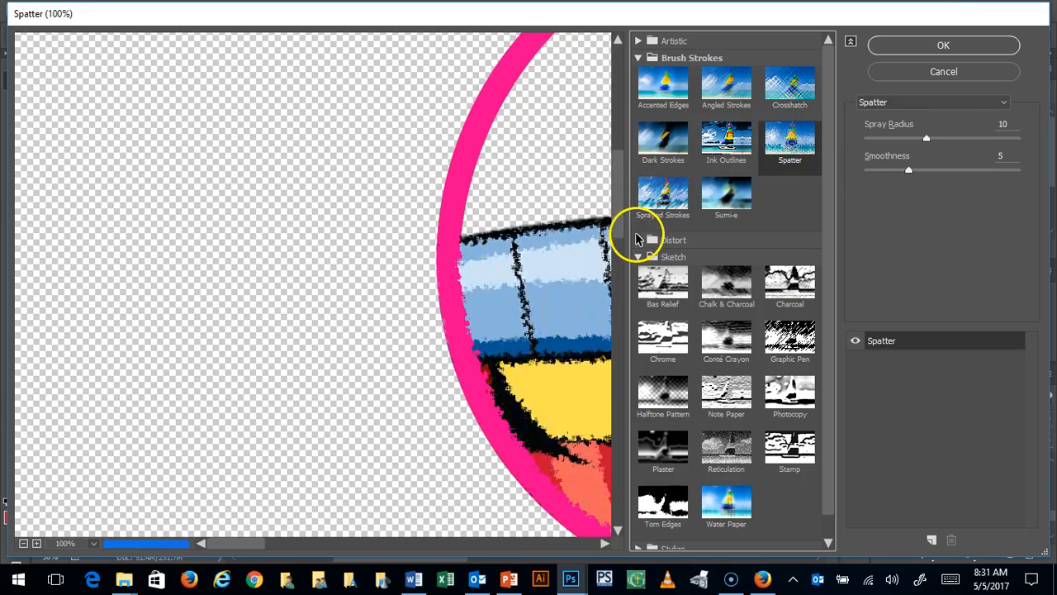
pyautogui.moveTo(208, 543); pyautogui.dragTo(263, 549)
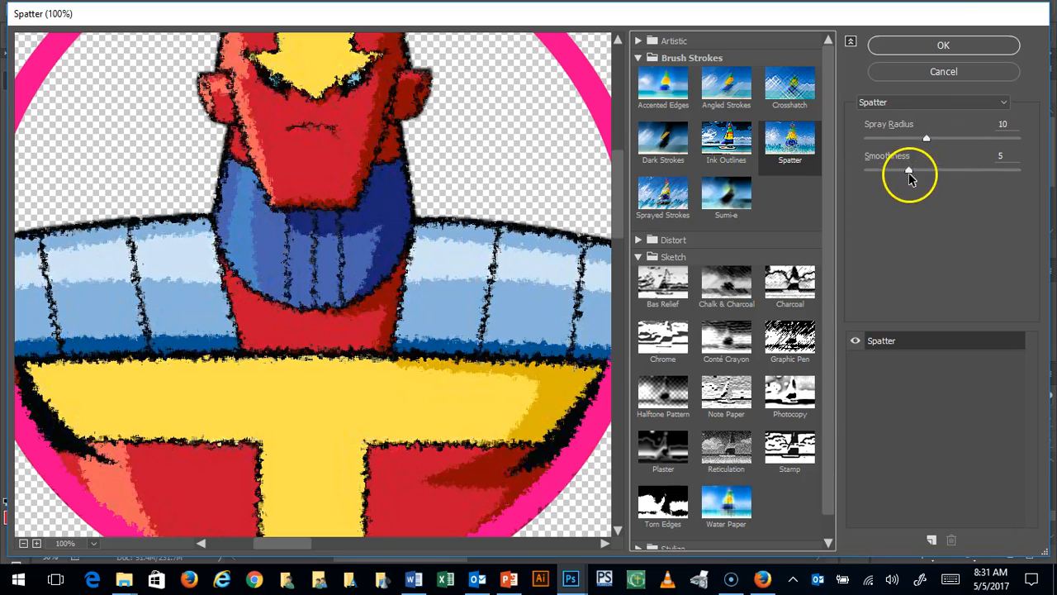
pyautogui.moveTo(908, 172); pyautogui.dragTo(973, 175)
pyautogui.moveTo(928, 144); pyautogui.dragTo(968, 148)
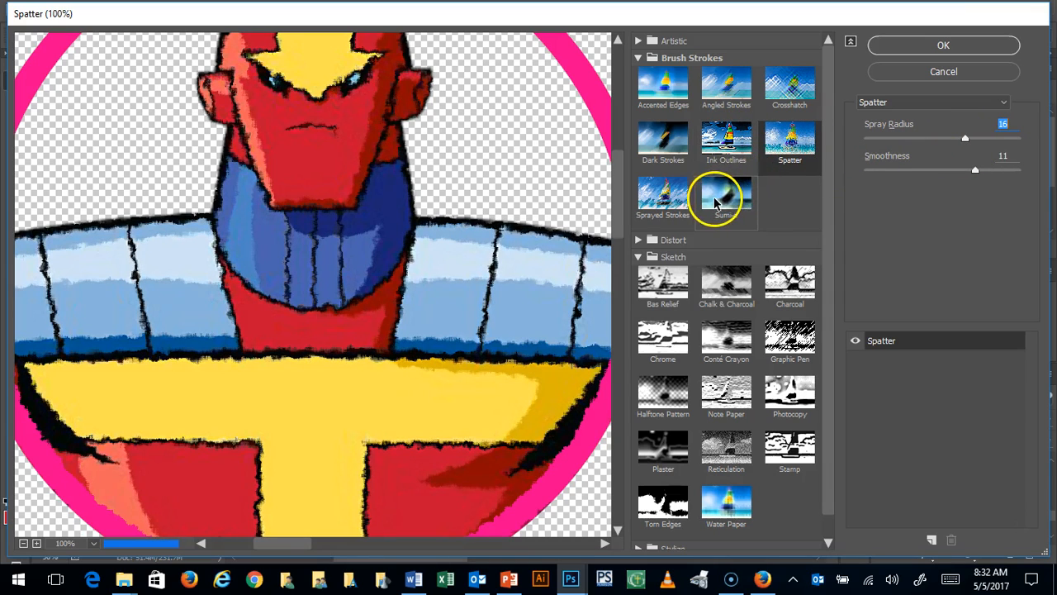
# Try the Accented Edges brush stroke on the hero portrait with an Edge Width of 6 and close the Filter Gallery
pyautogui.click(667, 76)
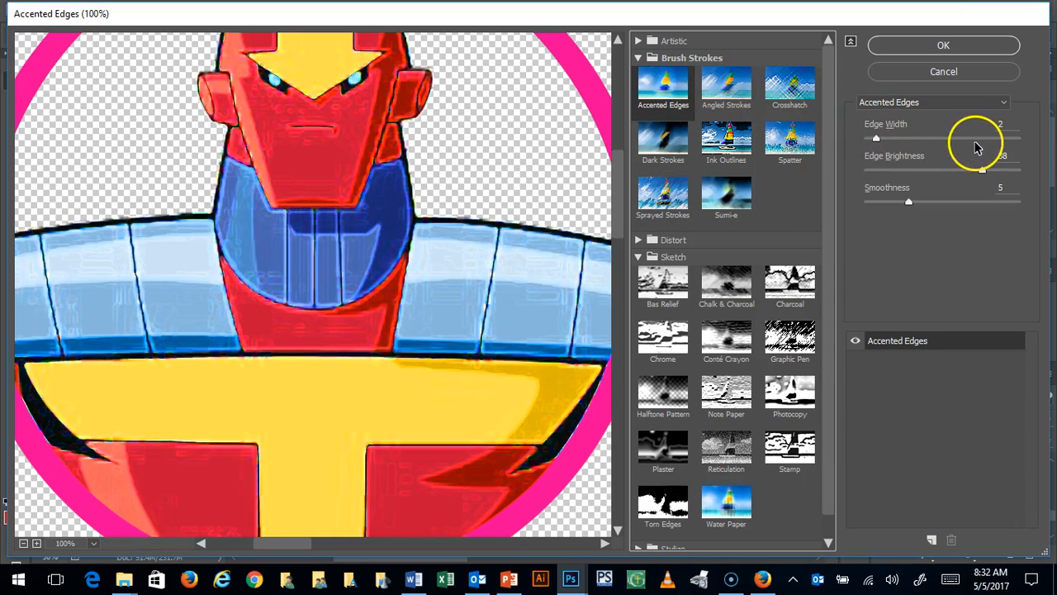
pyautogui.moveTo(877, 139); pyautogui.dragTo(926, 138)
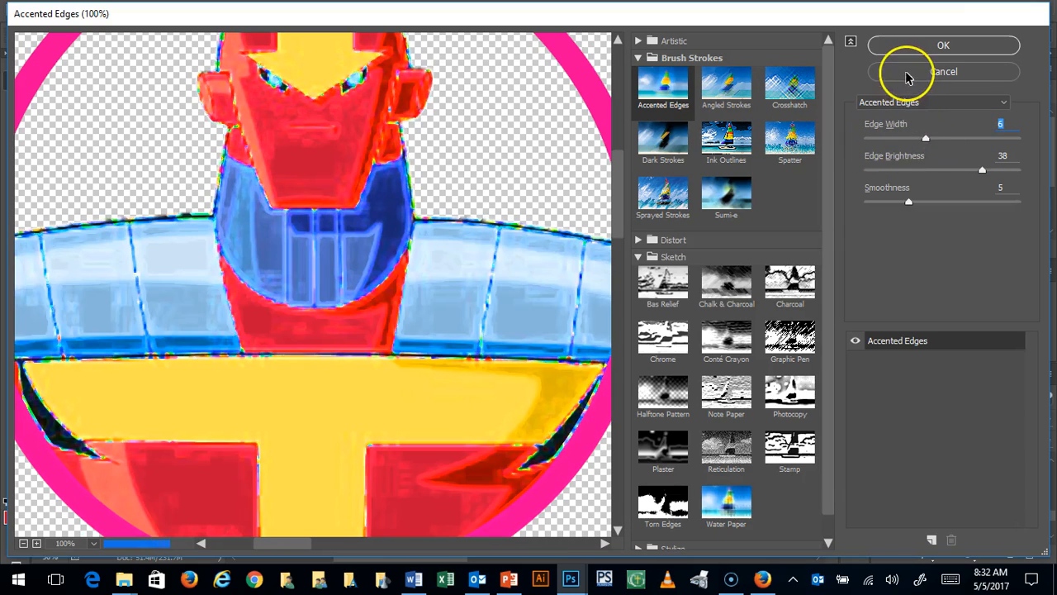
pyautogui.click(898, 46)
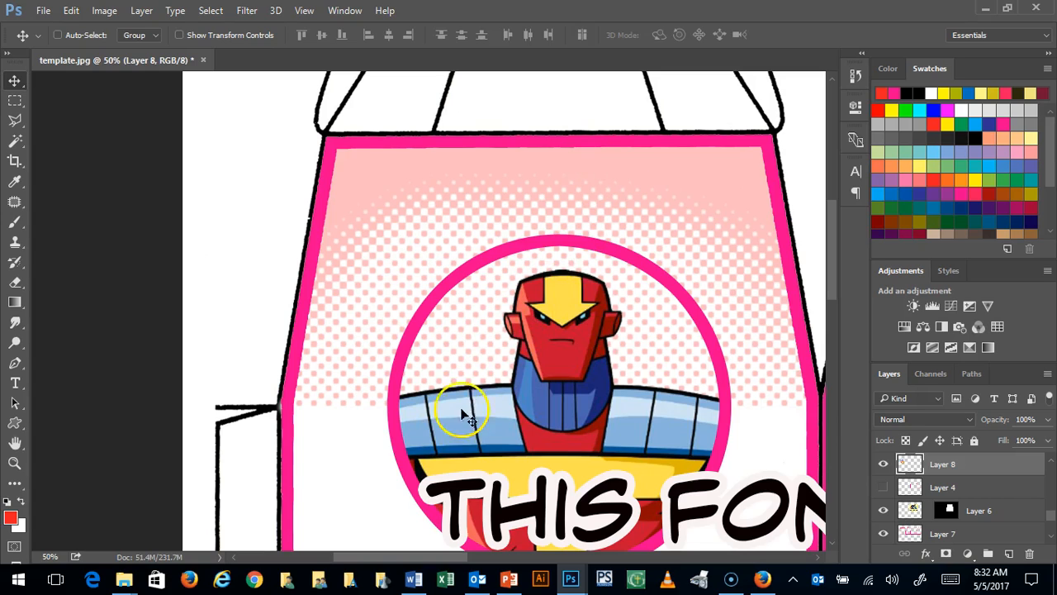
pyautogui.moveTo(404, 559); pyautogui.dragTo(588, 568)
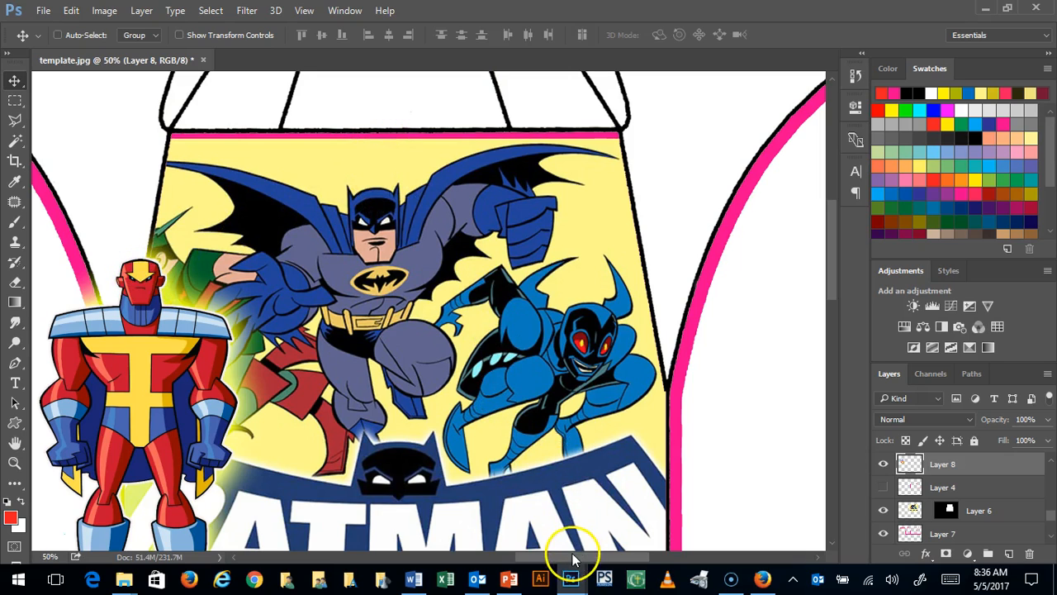
pyautogui.moveTo(572, 557); pyautogui.dragTo(432, 560)
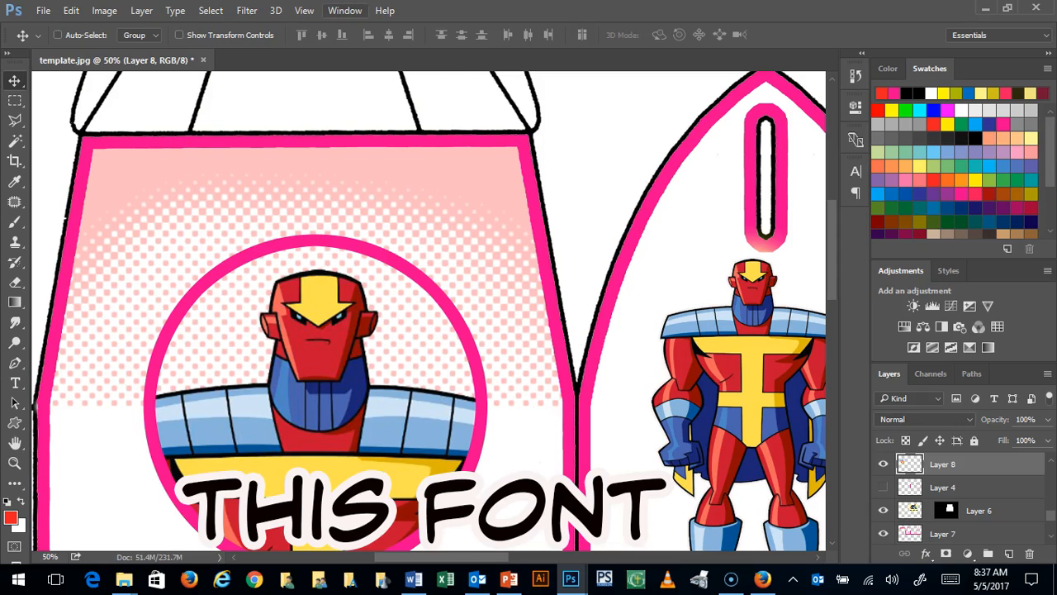
# Switch to Firefox and look through the "happy meal concept" image results, previewing the round Happy Meal logo
pyautogui.click(763, 579)
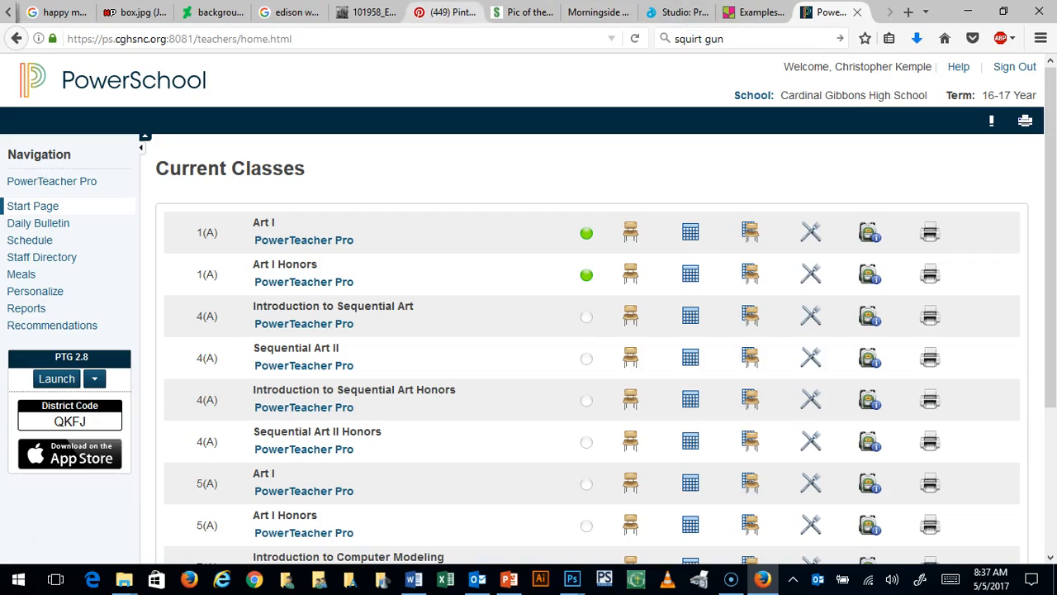
pyautogui.click(39, 13)
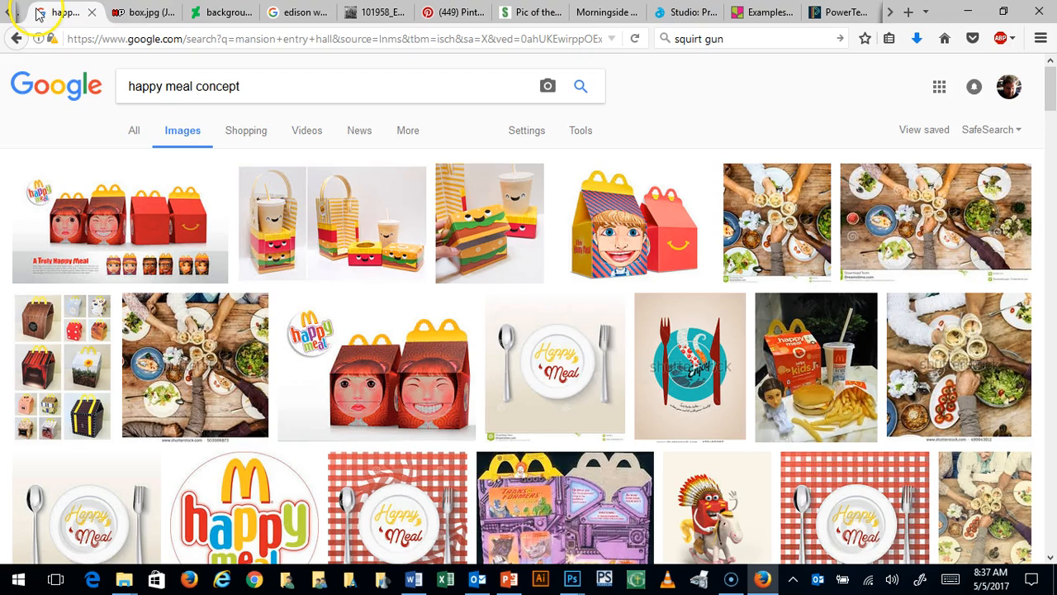
pyautogui.scroll(-4, 289, 303)
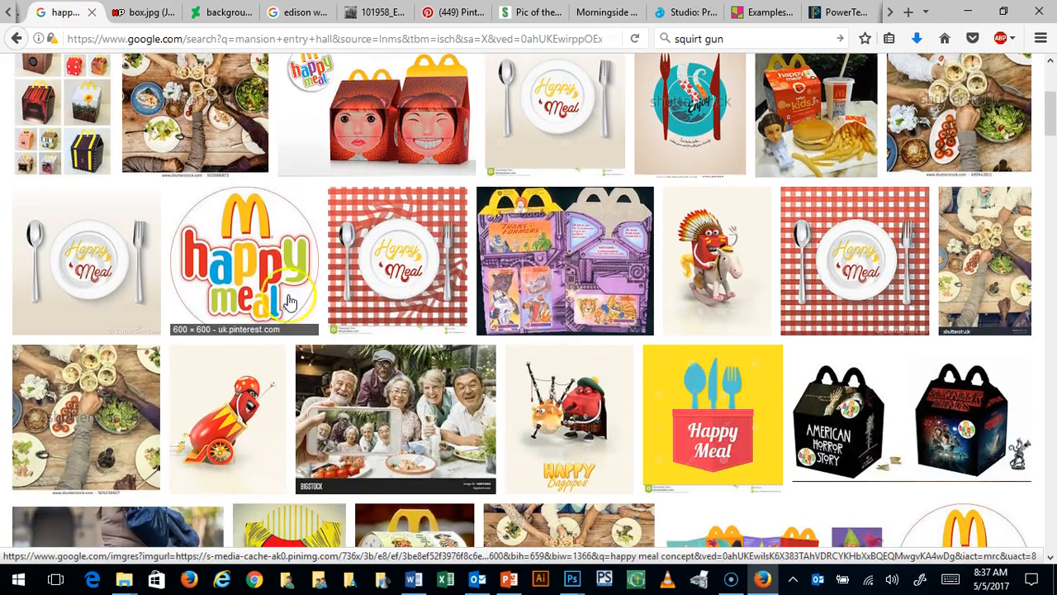
pyautogui.click(289, 303)
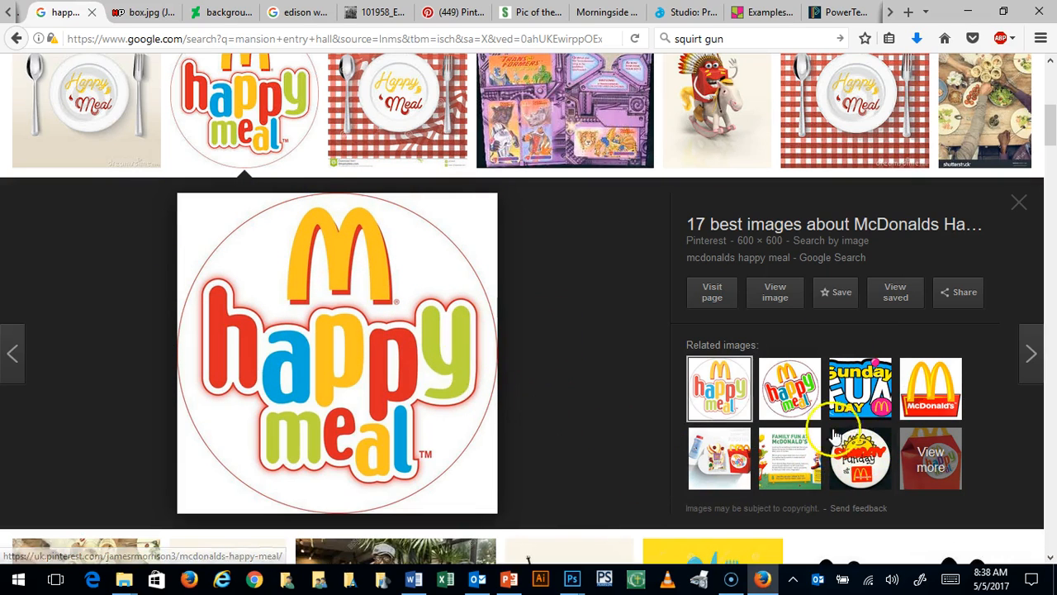
pyautogui.scroll(3, 450, 363)
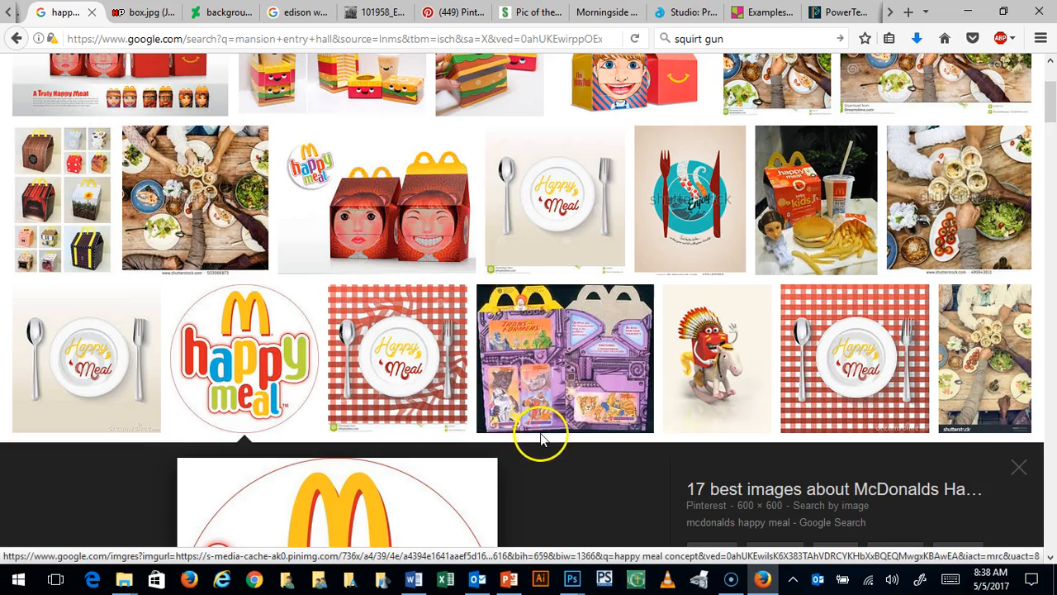
pyautogui.scroll(3, 545, 442)
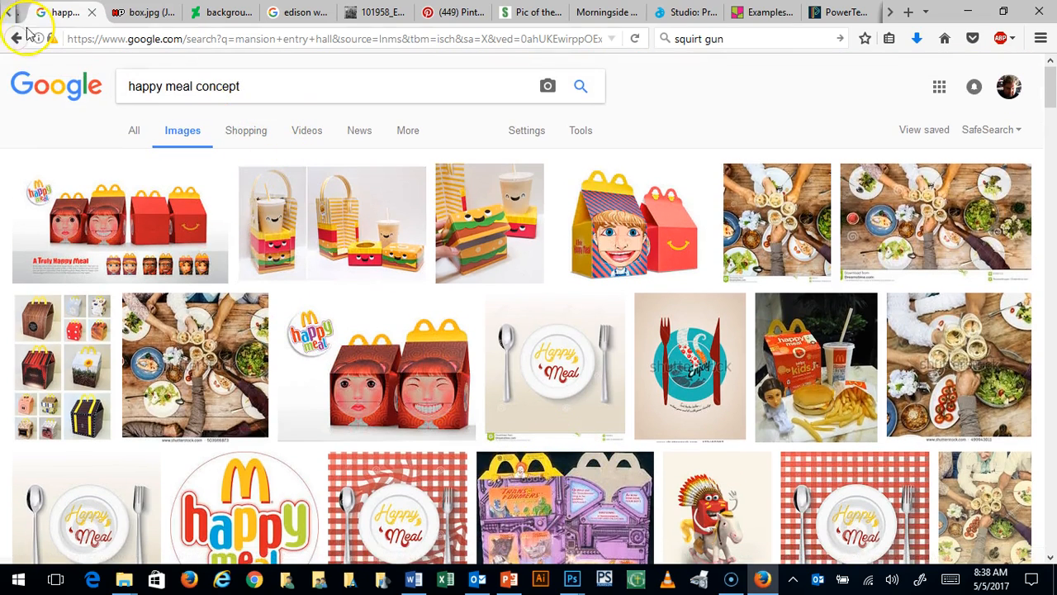
# Look back through the open browser tabs to the earliest ones
pyautogui.click(8, 13)
pyautogui.click(9, 13)
pyautogui.click(8, 13)
pyautogui.click(9, 13)
pyautogui.click(9, 13)
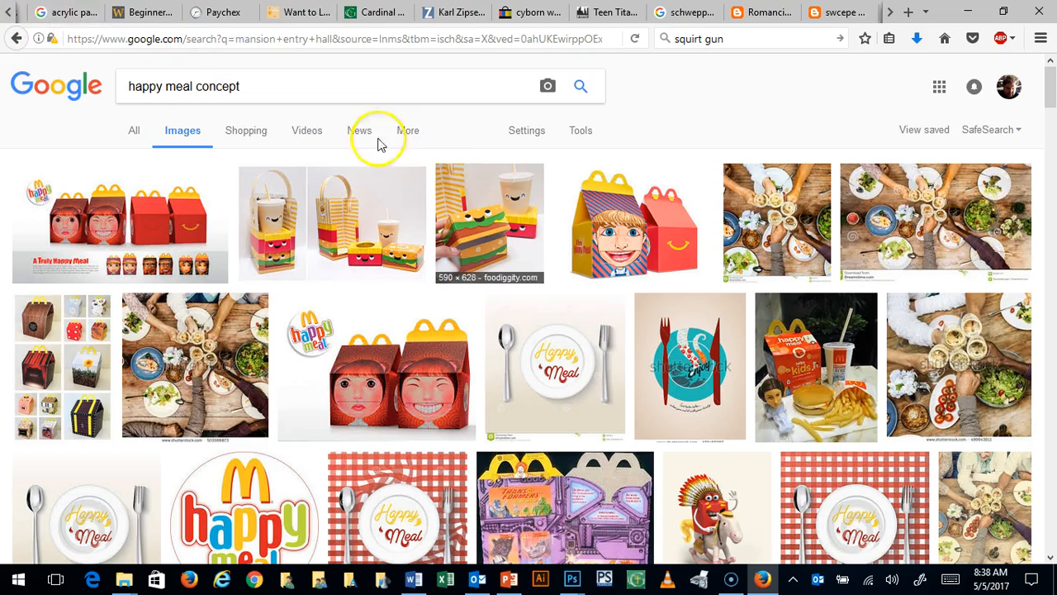
pyautogui.click(9, 14)
pyautogui.click(8, 13)
pyautogui.click(8, 13)
pyautogui.click(8, 13)
pyautogui.click(9, 13)
pyautogui.click(8, 14)
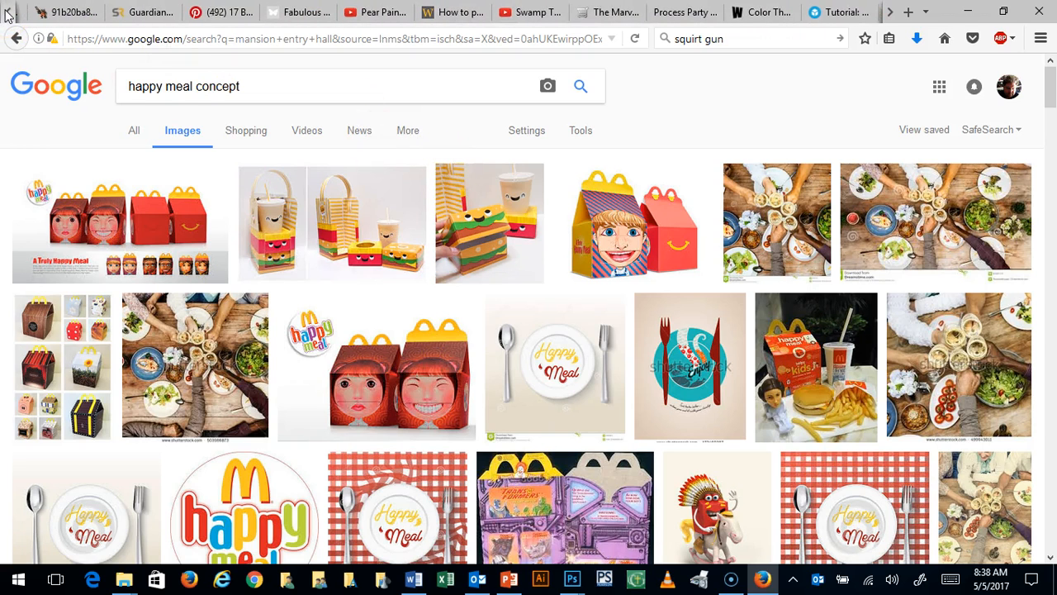
pyautogui.click(9, 13)
pyautogui.click(8, 13)
pyautogui.click(8, 13)
pyautogui.click(8, 13)
pyautogui.click(8, 13)
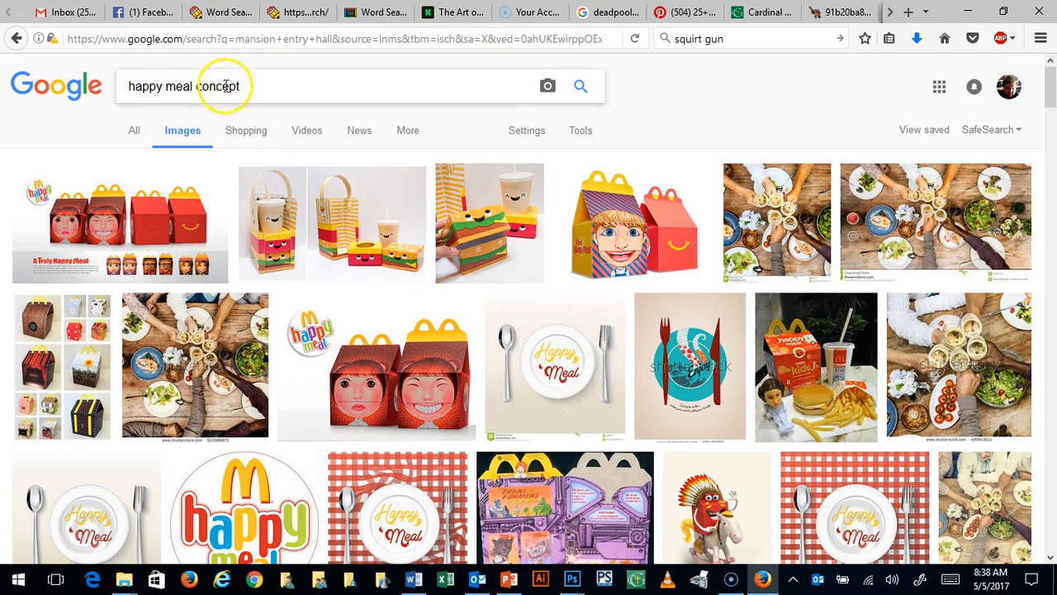
# Search Google Images for "fast food logos" in place of the happy meal query
pyautogui.moveTo(246, 83); pyautogui.dragTo(131, 86)
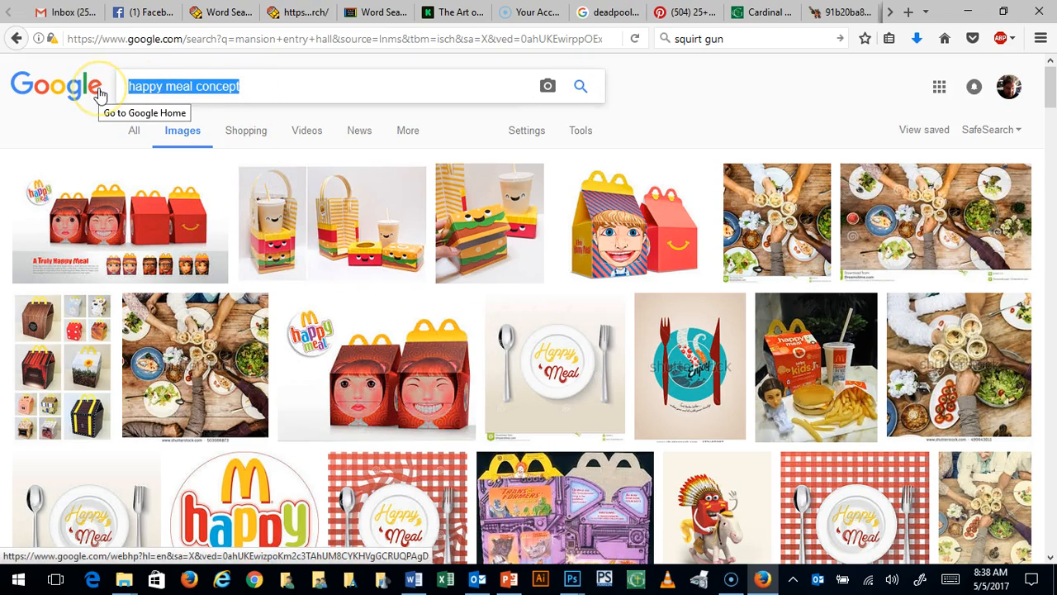
pyautogui.write('fast f')
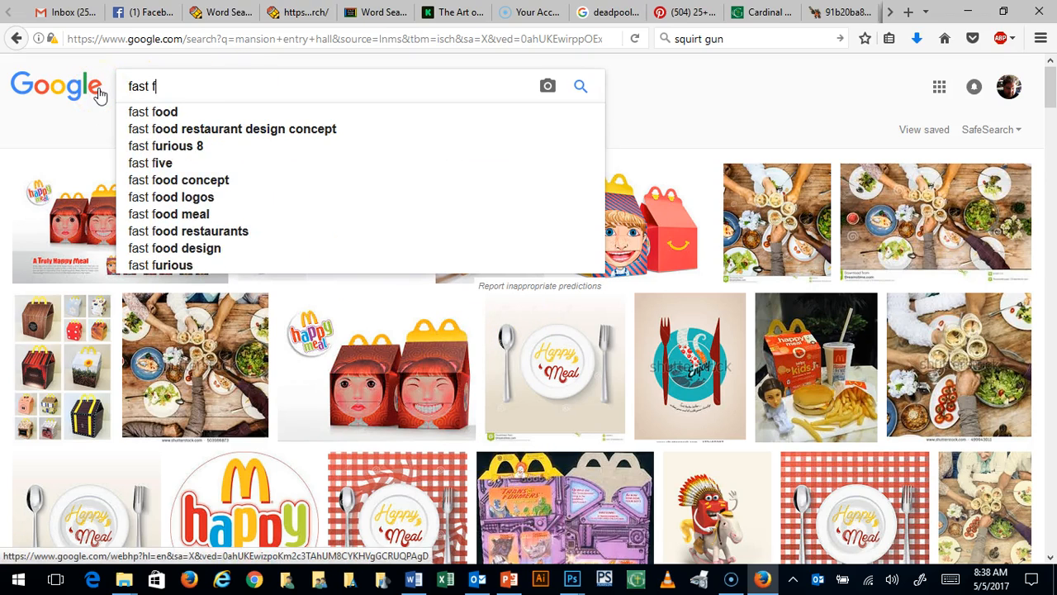
pyautogui.write('ood logos')
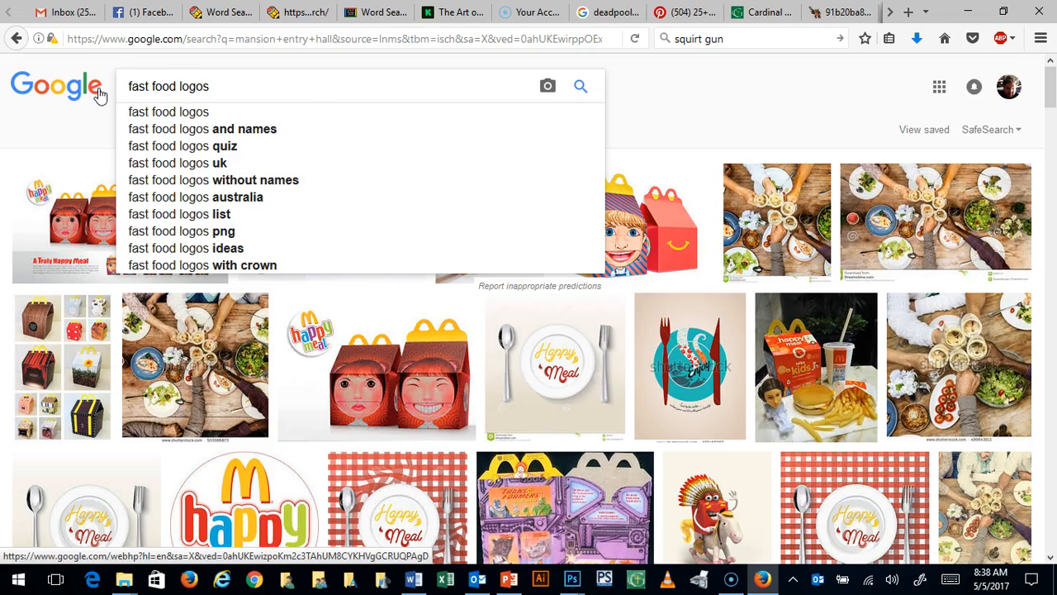
pyautogui.press('Return')
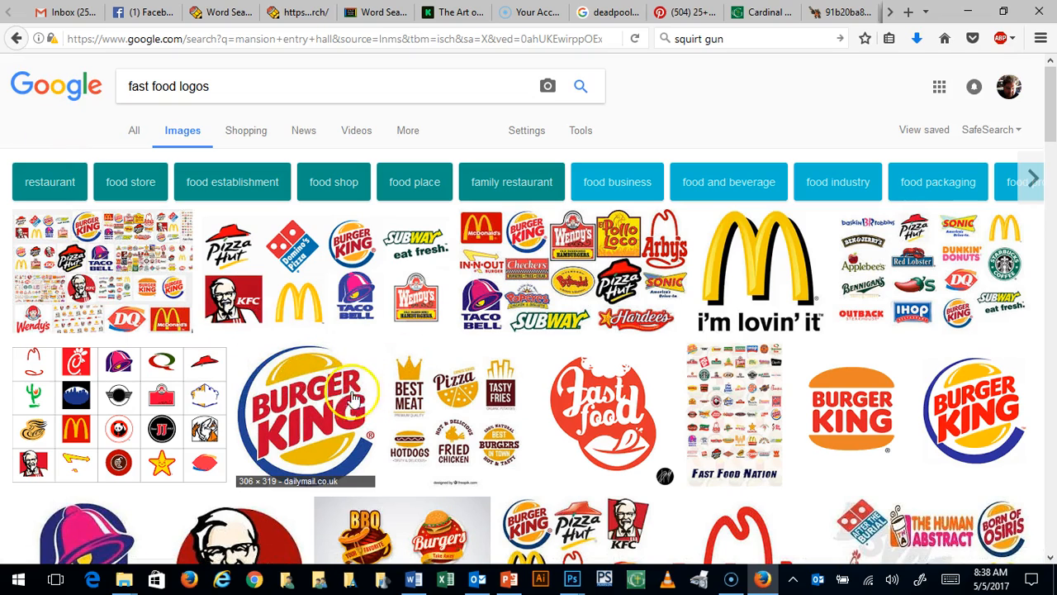
# Preview the Burger King logo with the blue ring from the image results and open its full-size image
pyautogui.click(332, 416)
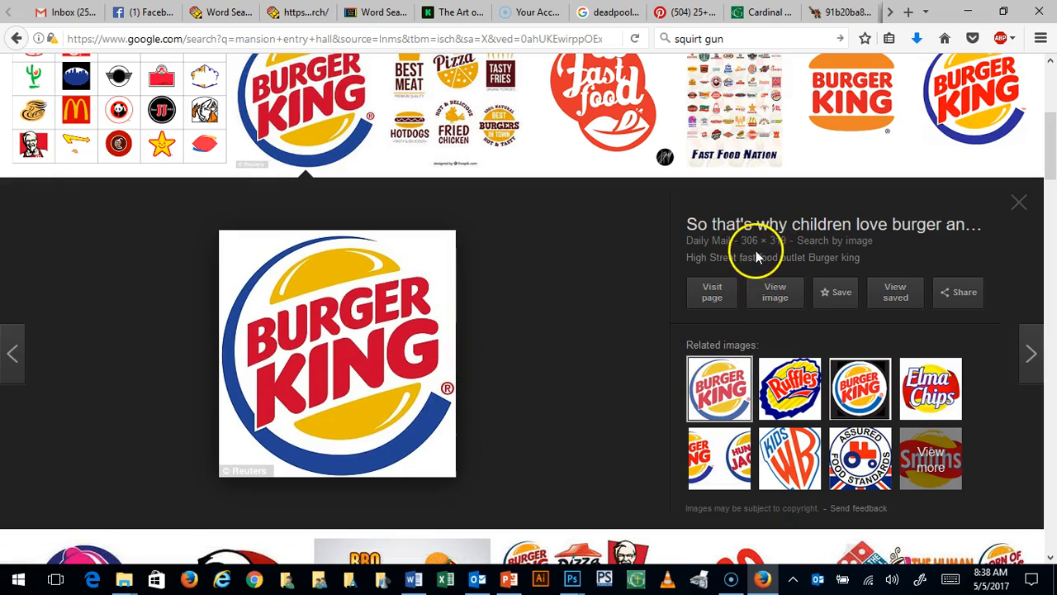
pyautogui.click(775, 293)
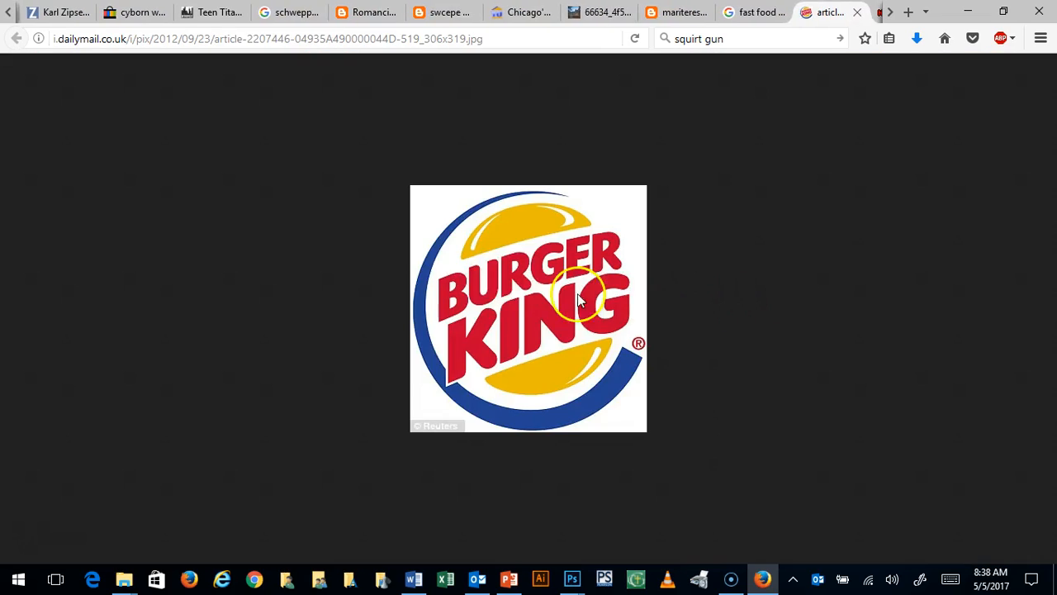
pyautogui.rightClick(501, 259)
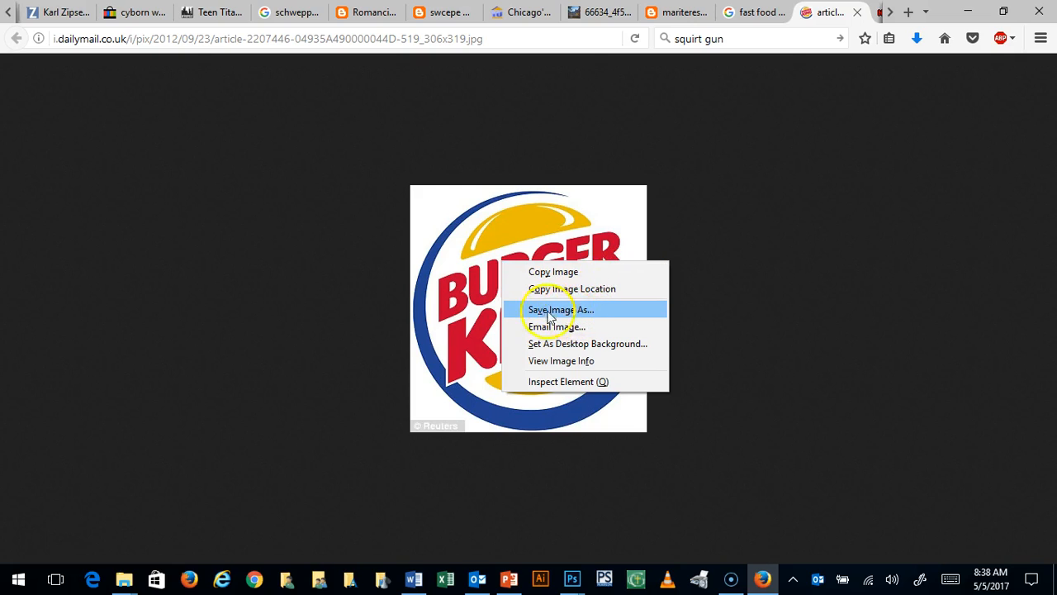
pyautogui.click(317, 326)
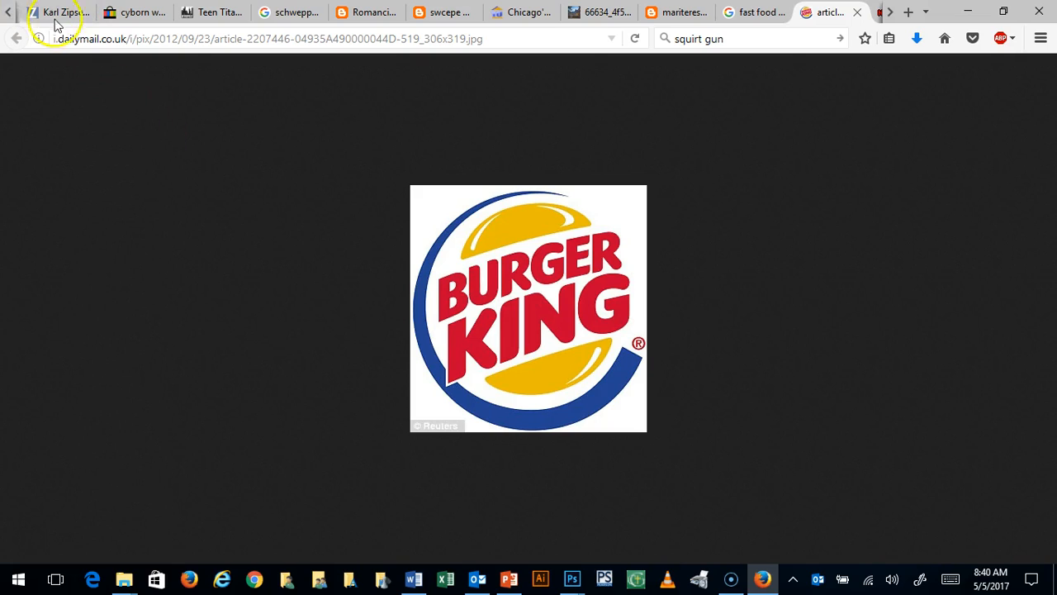
# Switch to the Teacher's Corner Word Search Maker page and review its hidden-word list and grid settings
pyautogui.click(6, 11)
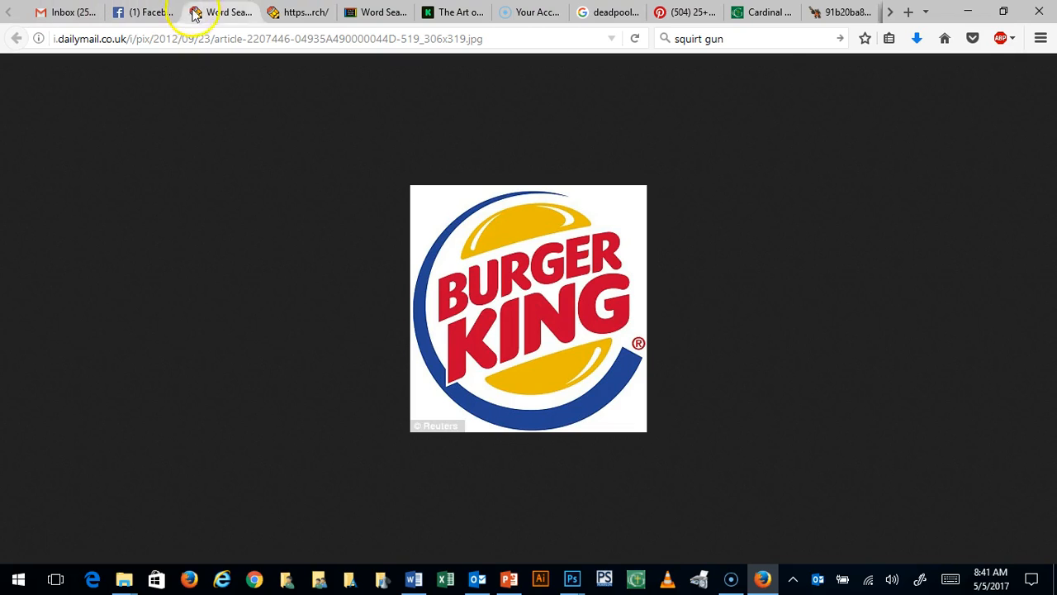
pyautogui.click(222, 13)
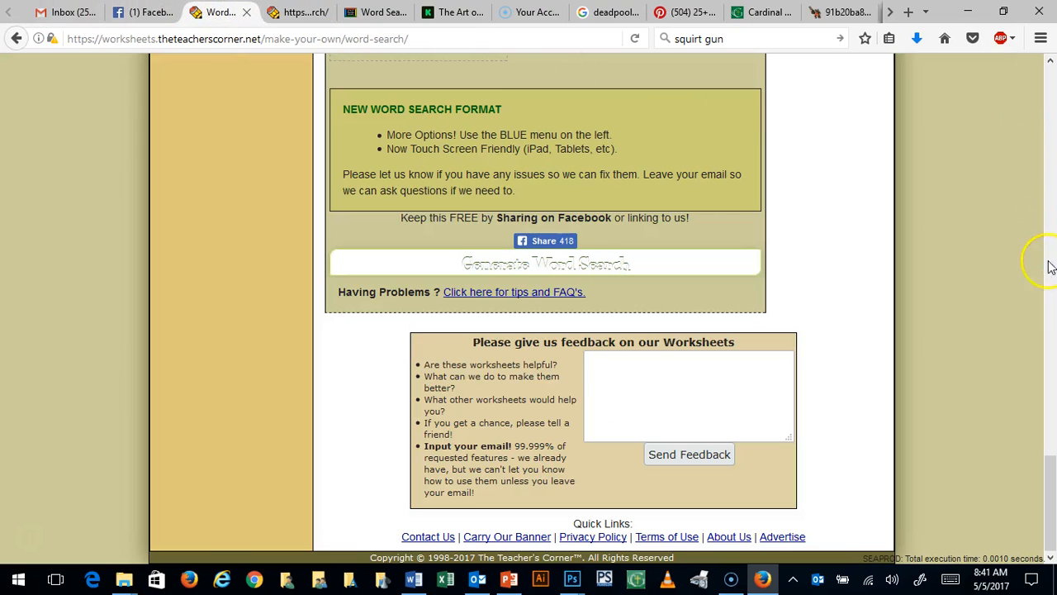
pyautogui.moveTo(1053, 483); pyautogui.dragTo(1053, 78)
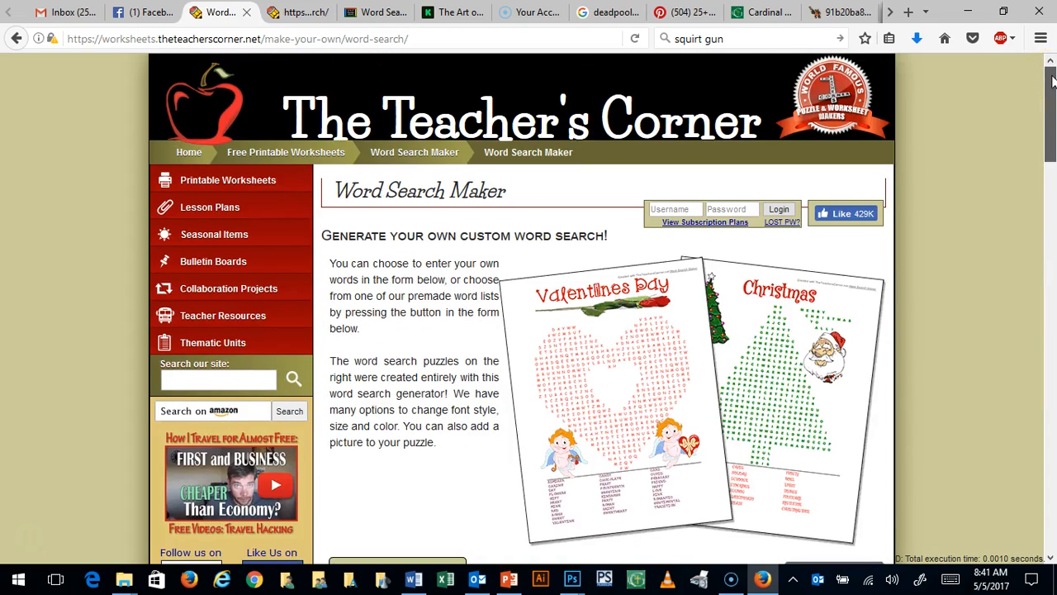
pyautogui.moveTo(1053, 89); pyautogui.dragTo(1049, 216)
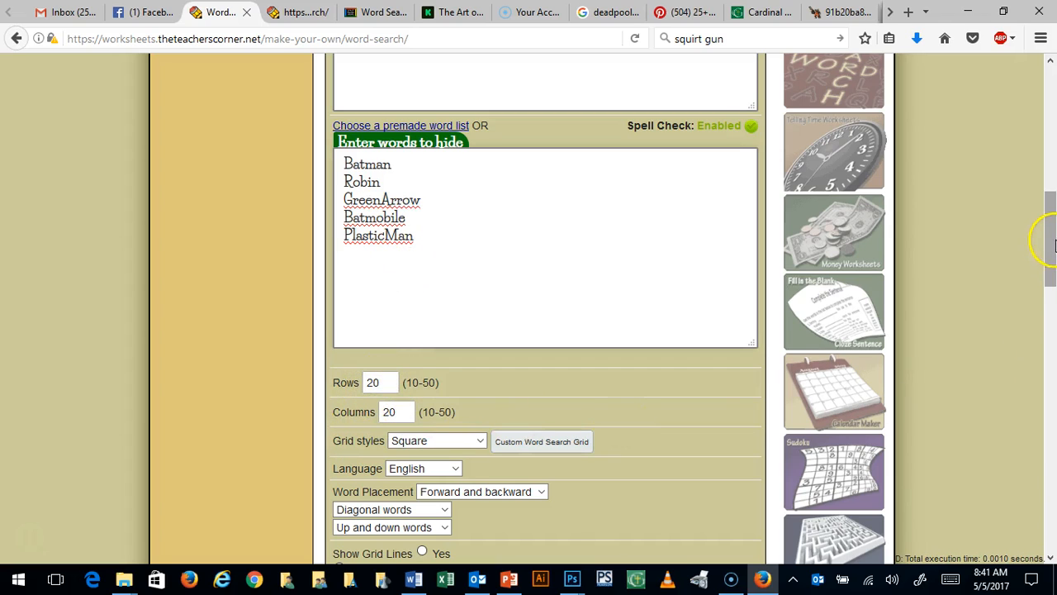
pyautogui.moveTo(1051, 237); pyautogui.dragTo(1042, 295)
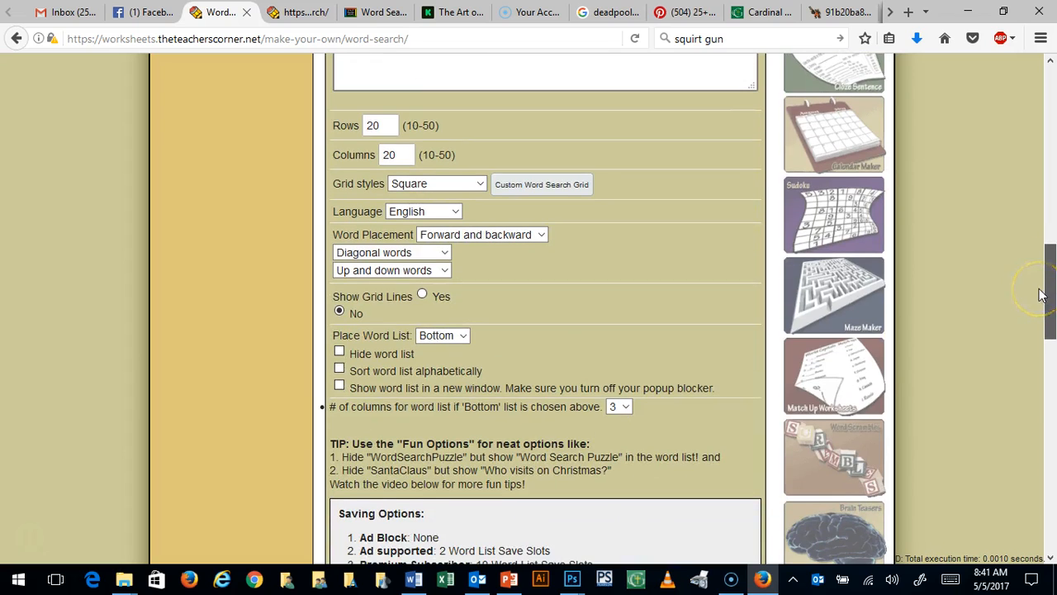
# Look through the available grid styles and examine the saving and font options of the word search form
pyautogui.click(480, 184)
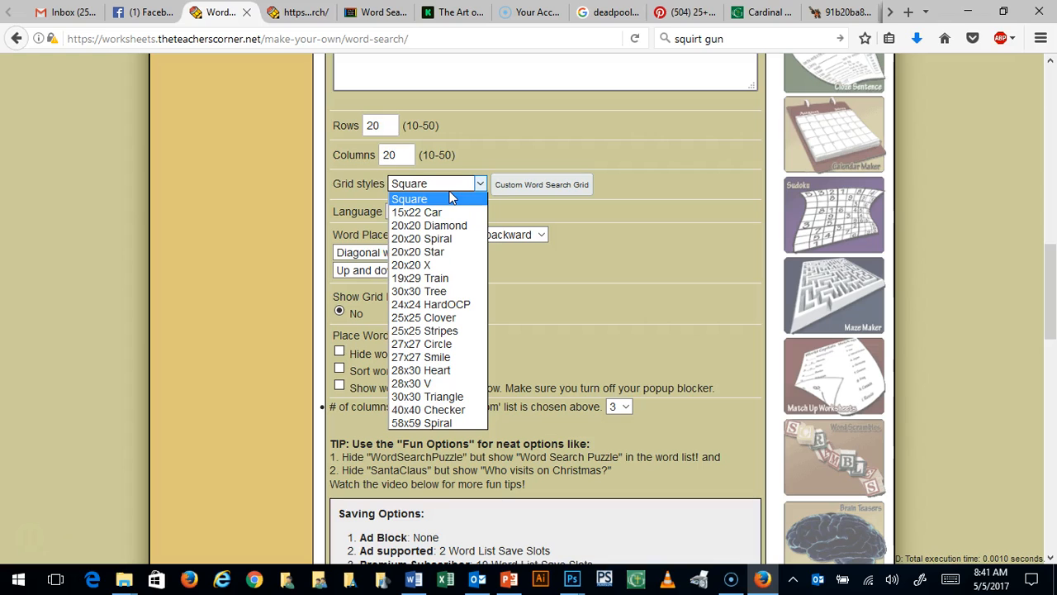
pyautogui.click(430, 423)
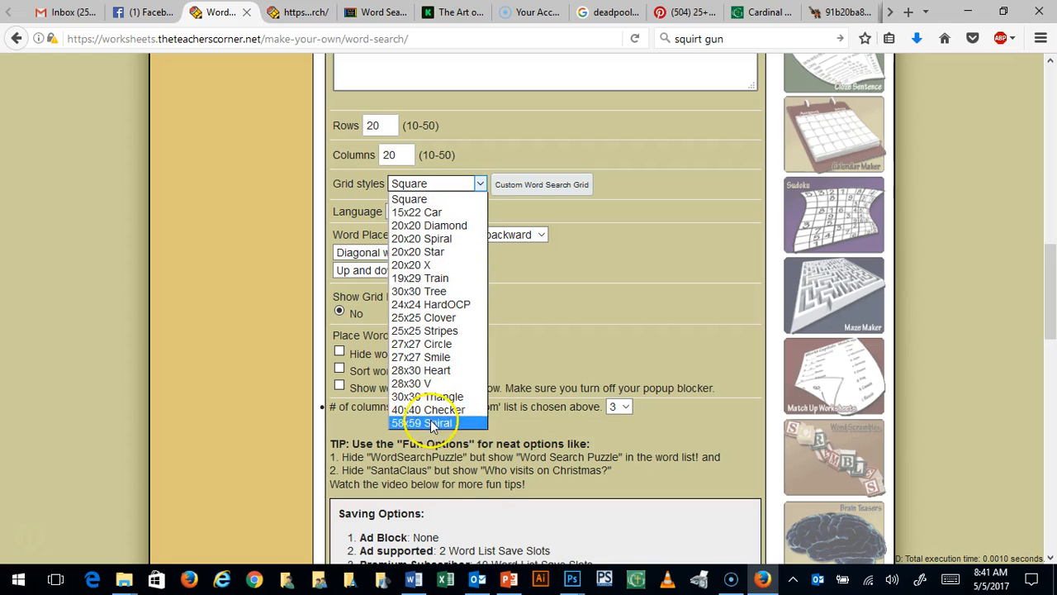
pyautogui.click(473, 183)
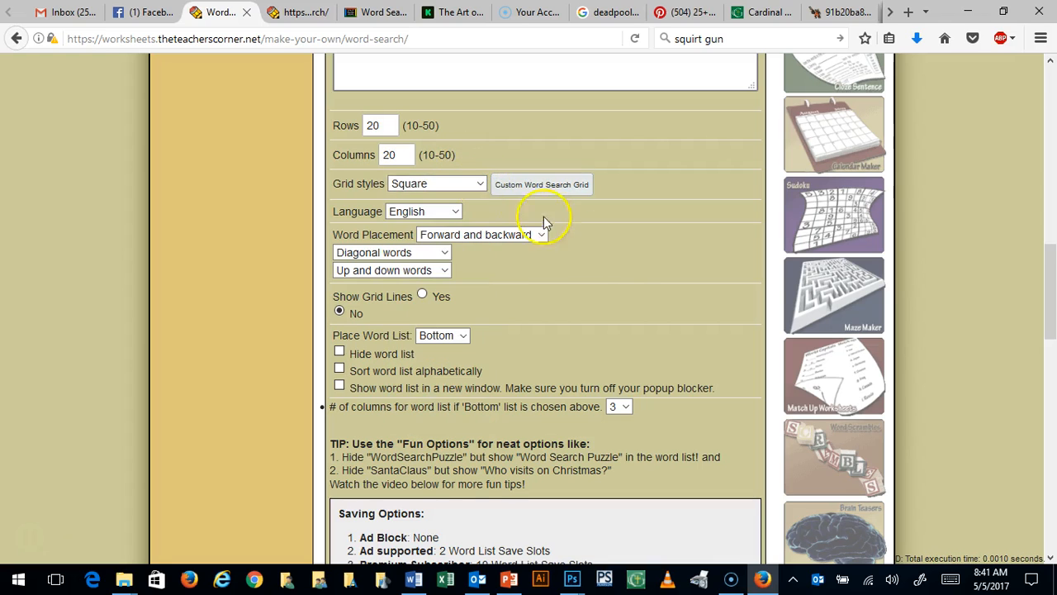
pyautogui.scroll(-5, 625, 283)
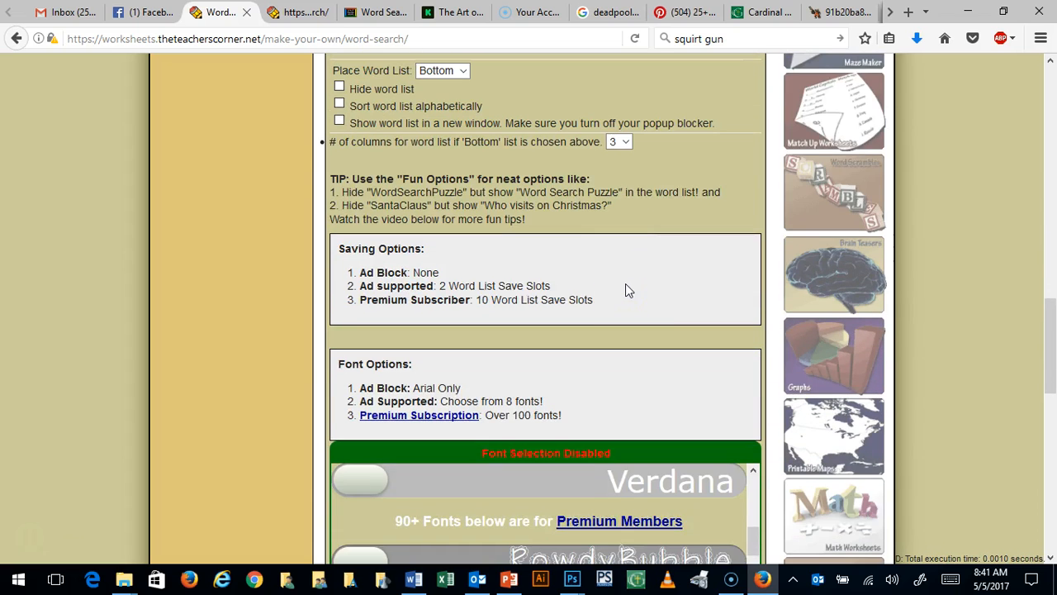
pyautogui.scroll(-5, 614, 255)
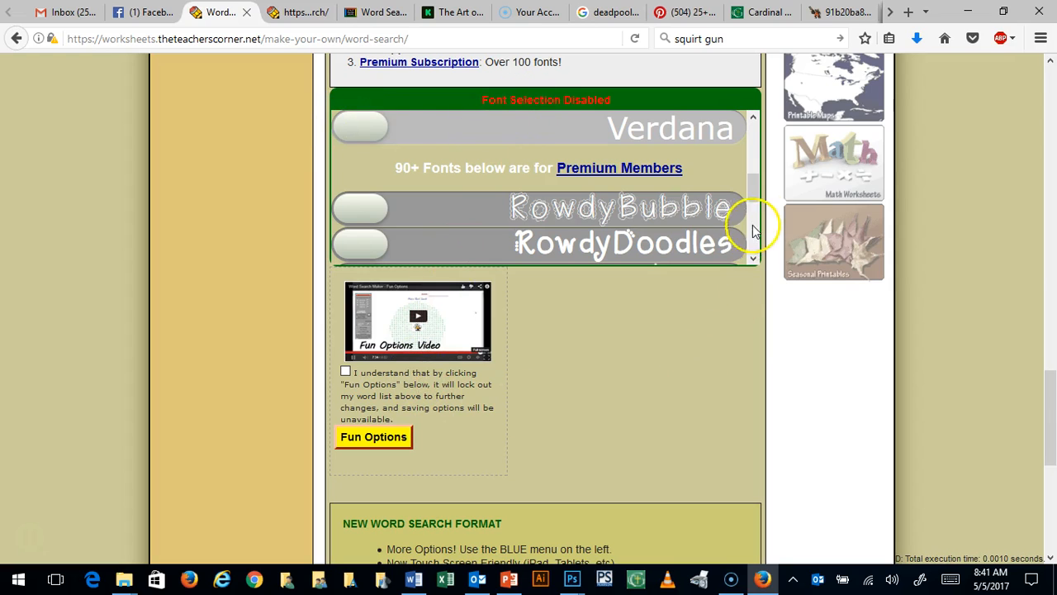
# Try to switch the puzzle font to Arial Black and block further dialogs from the page
pyautogui.moveTo(752, 189); pyautogui.dragTo(747, 128)
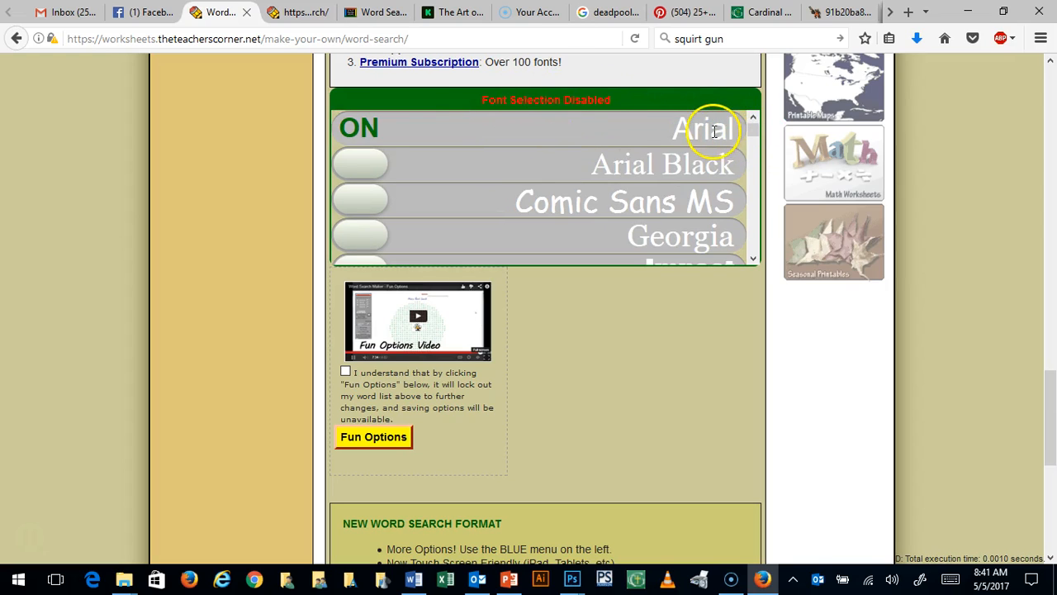
pyautogui.click(361, 164)
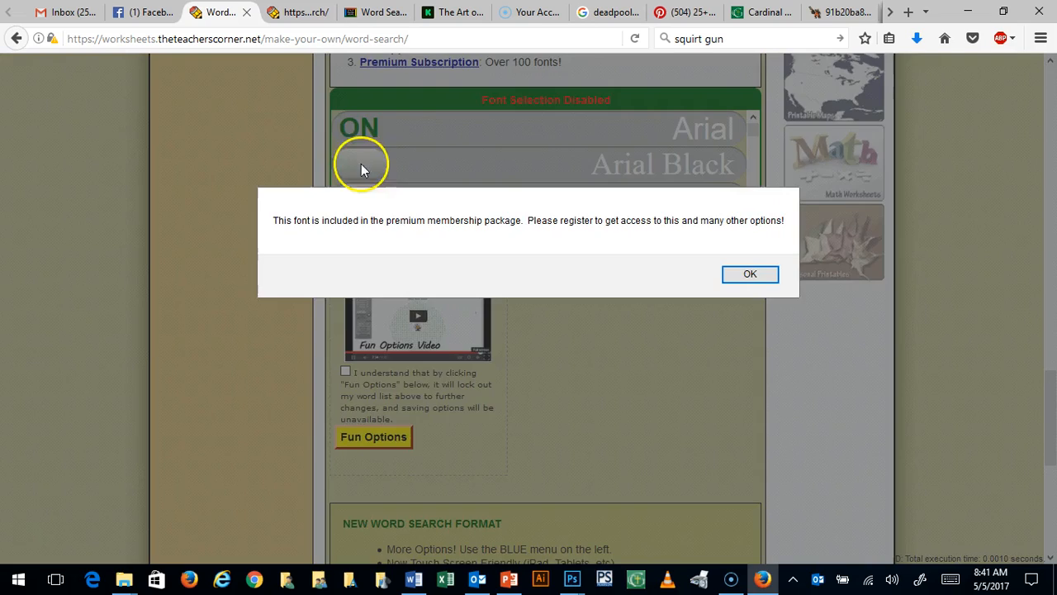
pyautogui.click(735, 274)
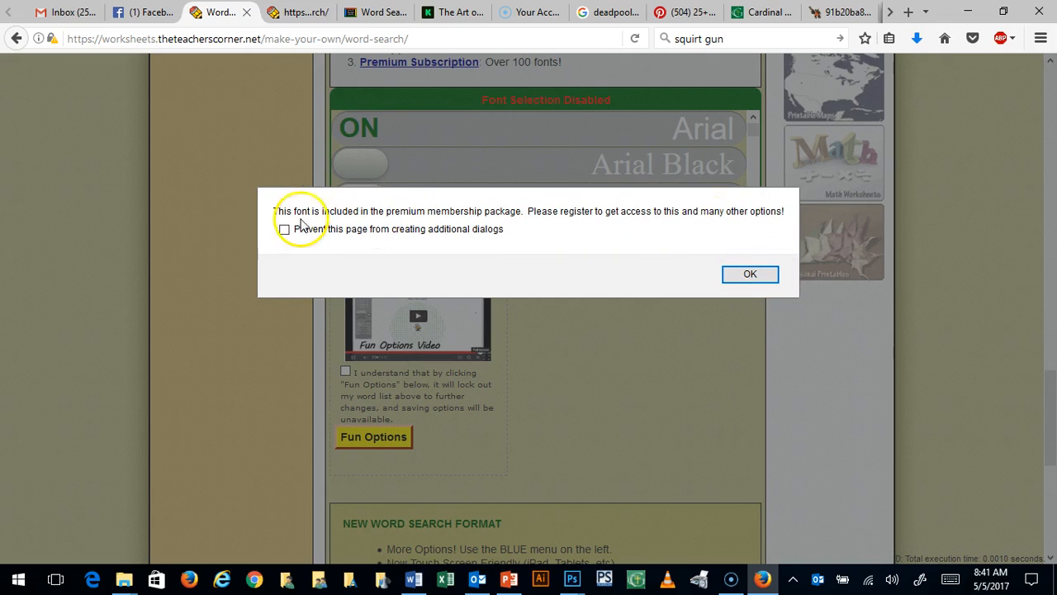
pyautogui.click(285, 231)
pyautogui.click(763, 274)
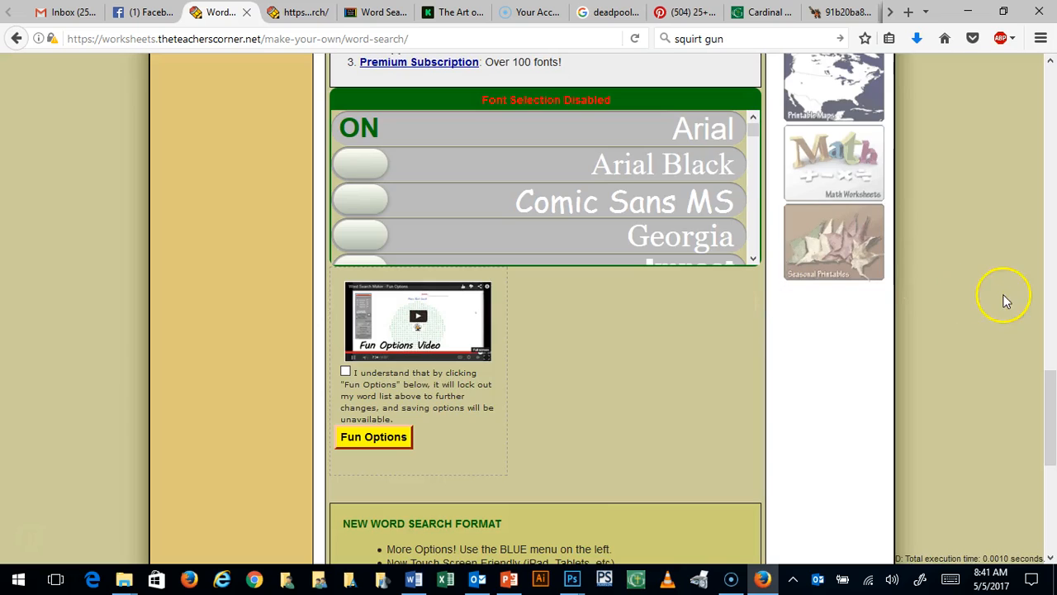
pyautogui.moveTo(1047, 402); pyautogui.dragTo(1047, 66)
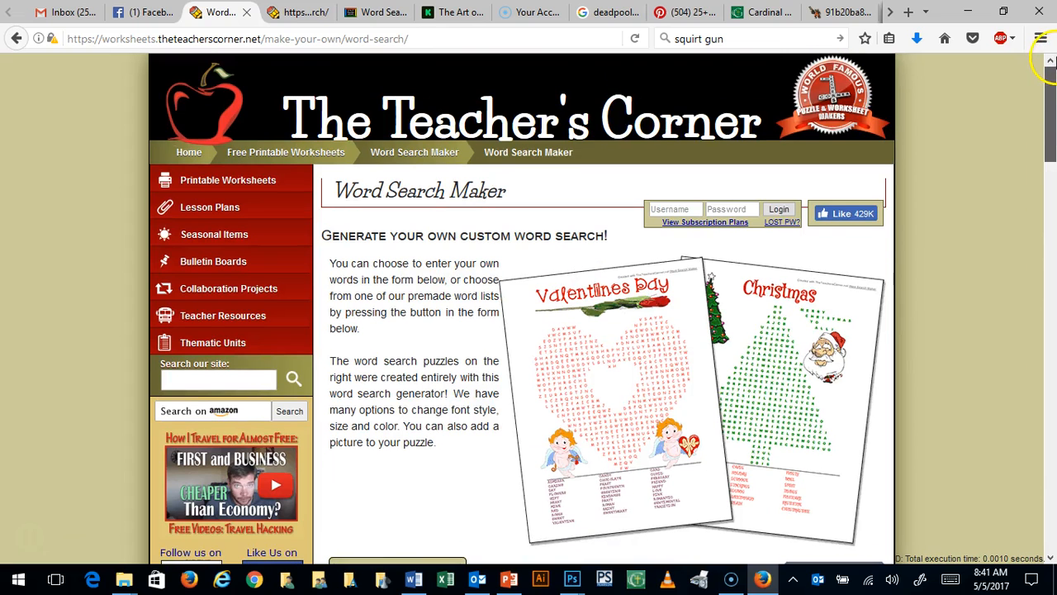
# Export the generated word search puzzle as a PNG image and open it with the default viewer
pyautogui.click(303, 15)
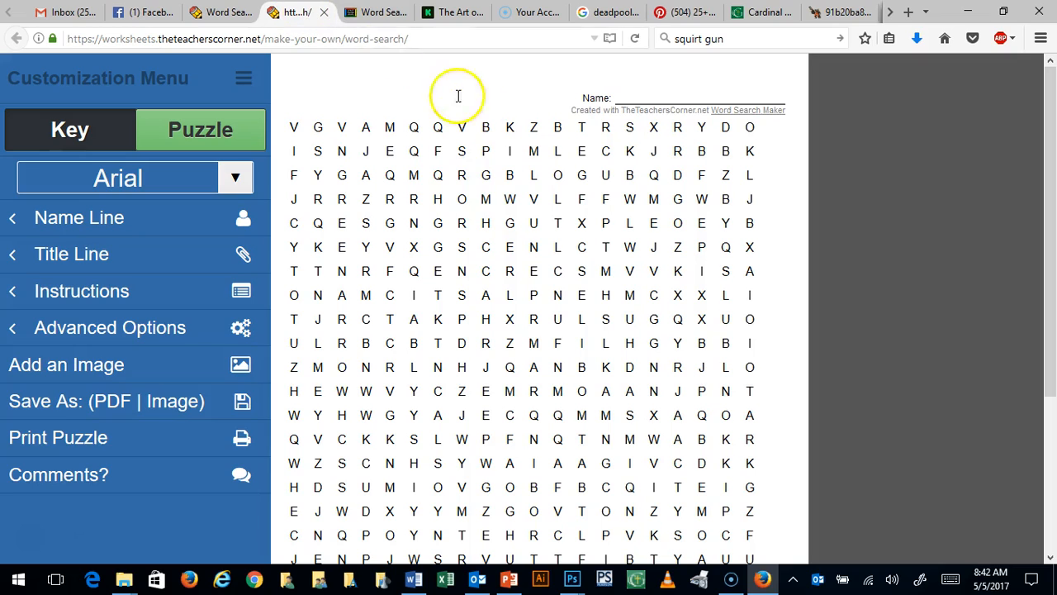
pyautogui.click(566, 247)
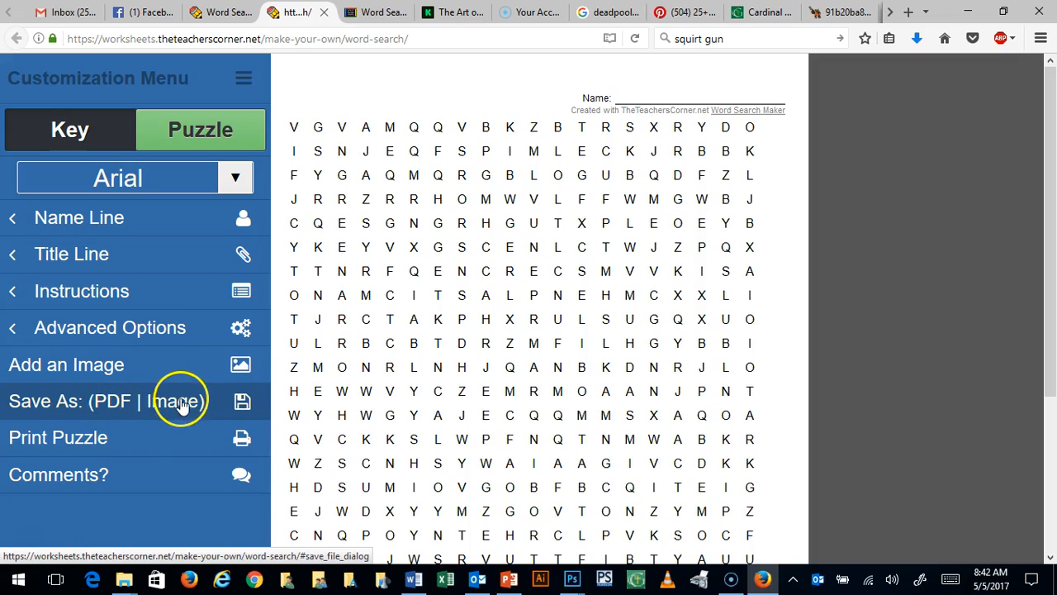
pyautogui.click(146, 403)
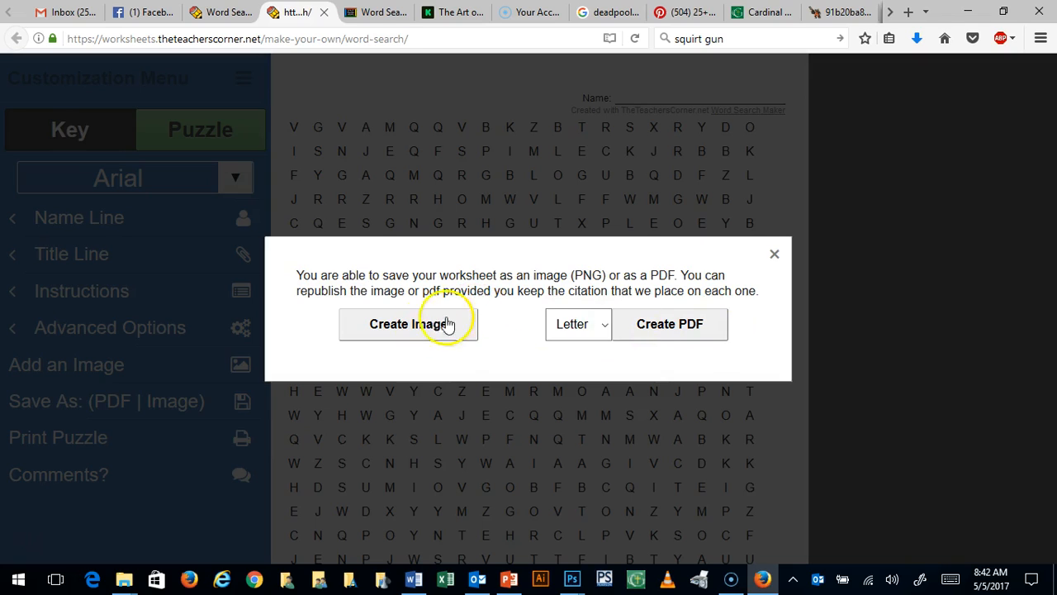
pyautogui.click(446, 324)
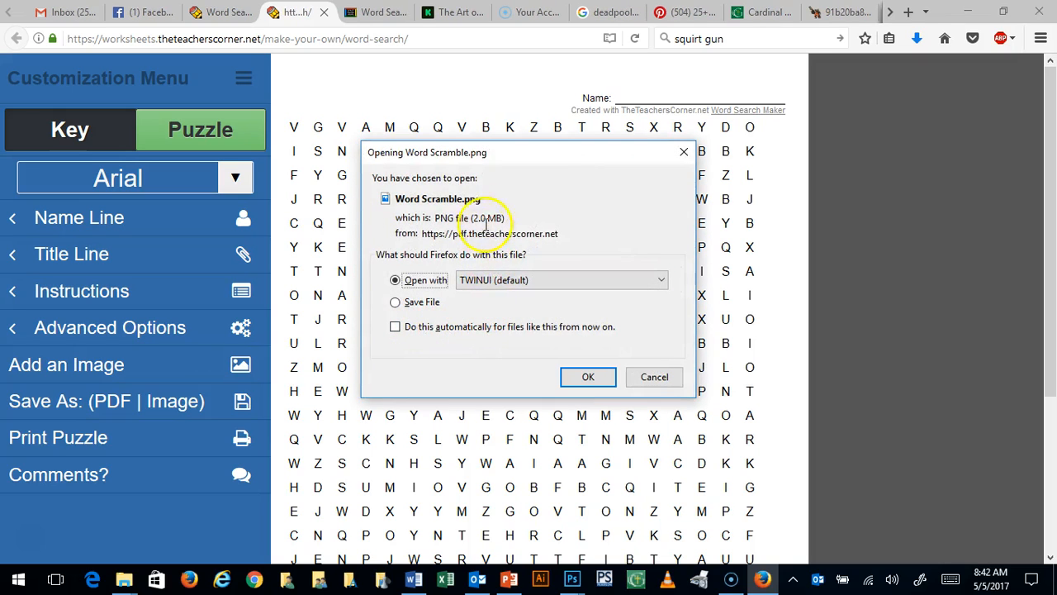
pyautogui.click(581, 379)
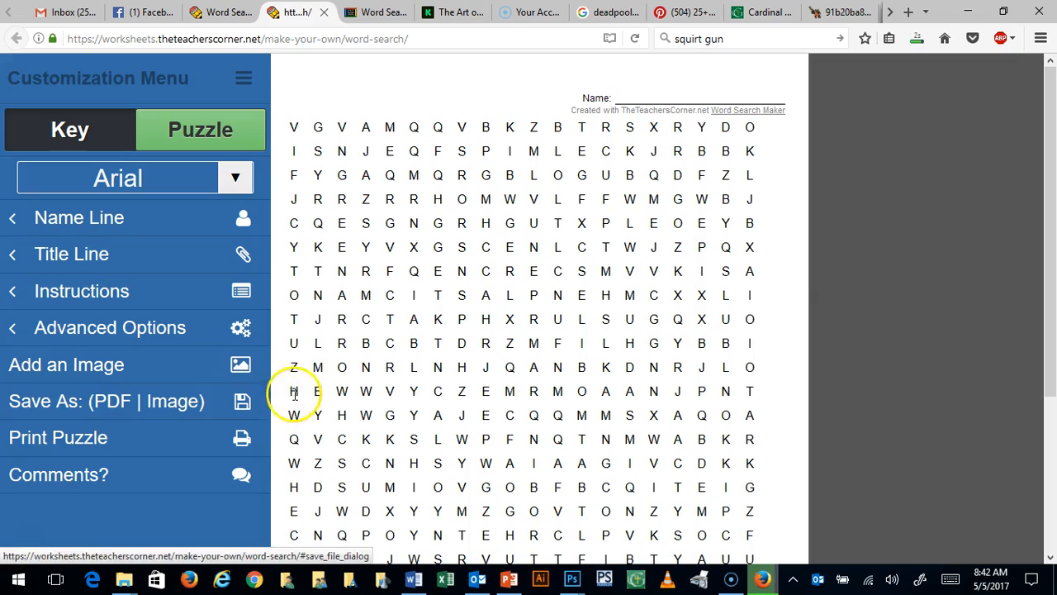
# Bring up Word Scramble.png in Photos and copy the puzzle image
pyautogui.click(380, 14)
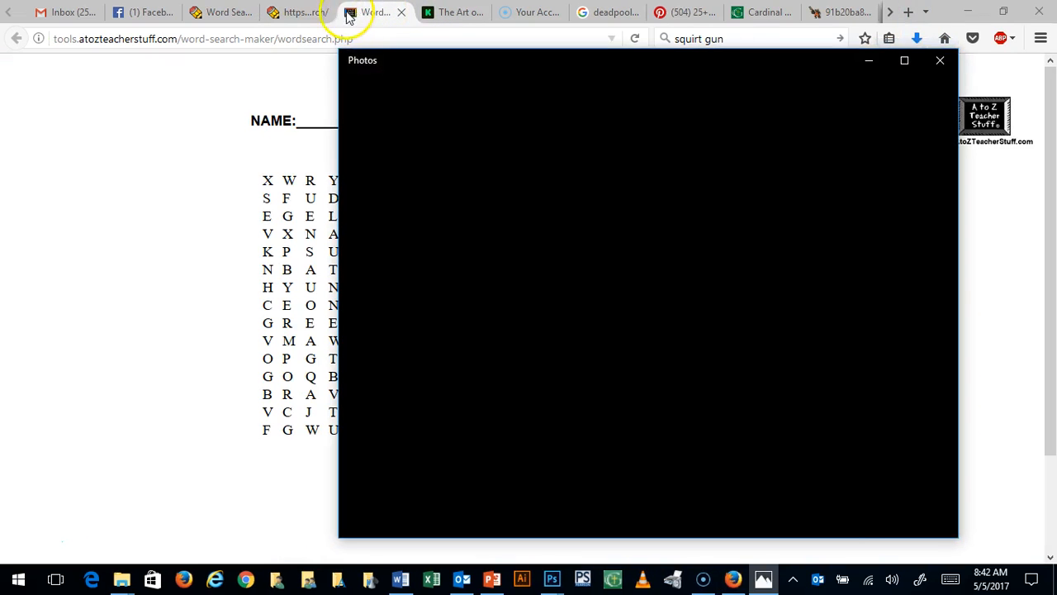
pyautogui.click(314, 17)
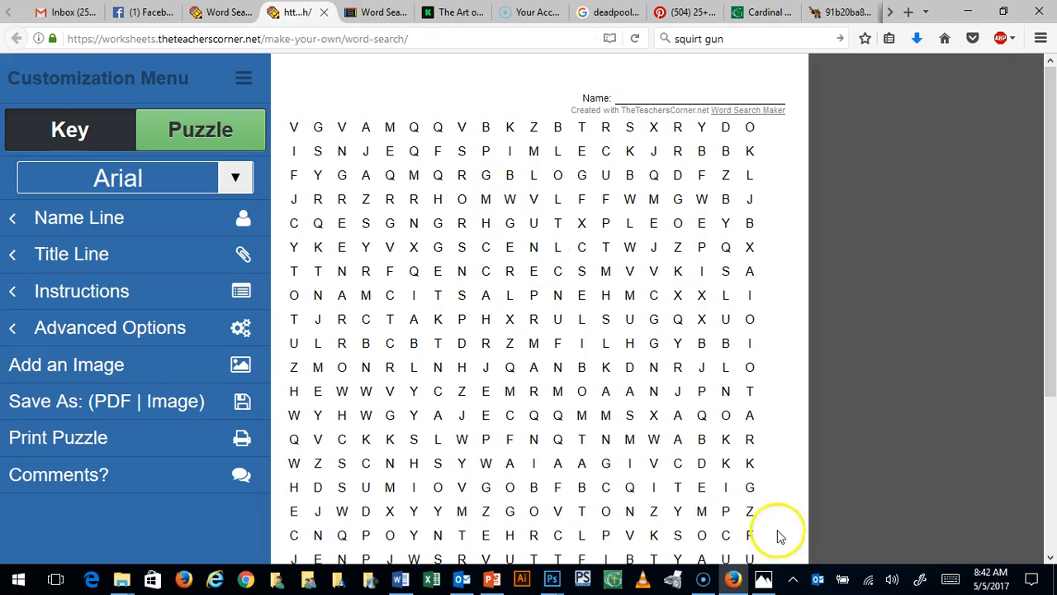
pyautogui.click(761, 578)
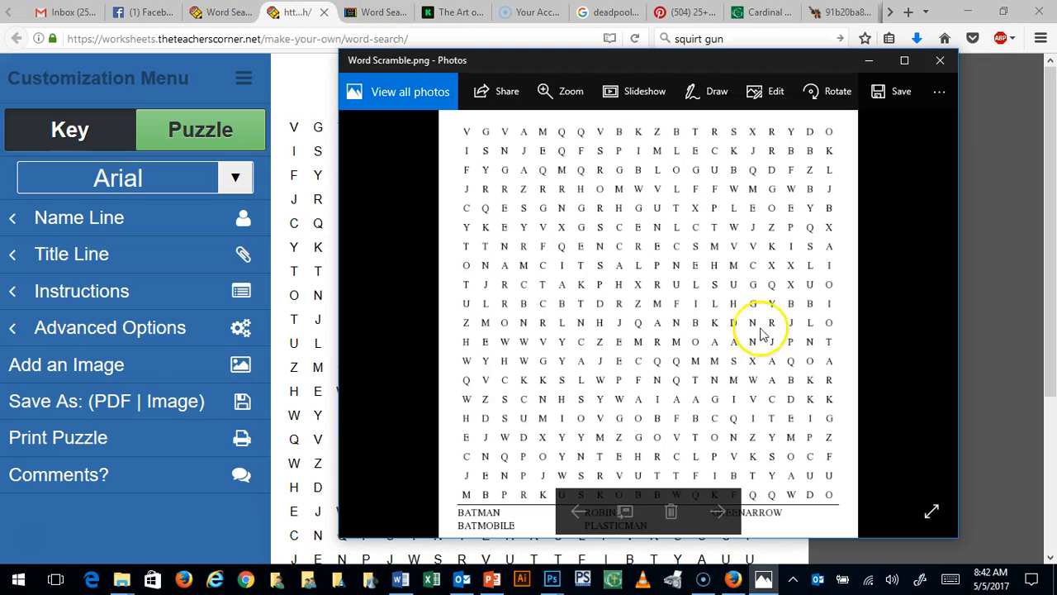
pyautogui.rightClick(735, 308)
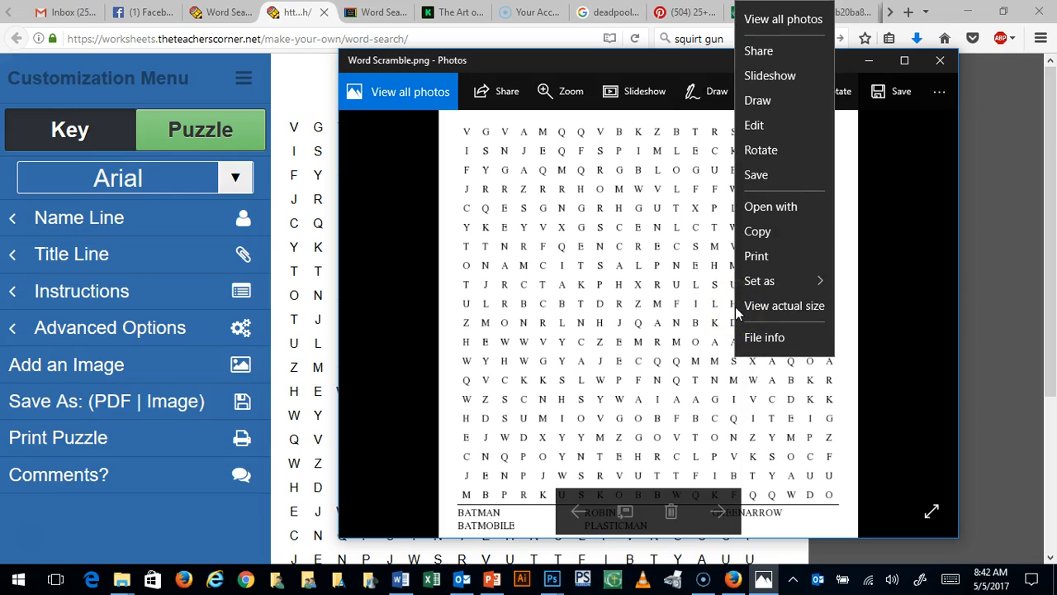
pyautogui.click(773, 235)
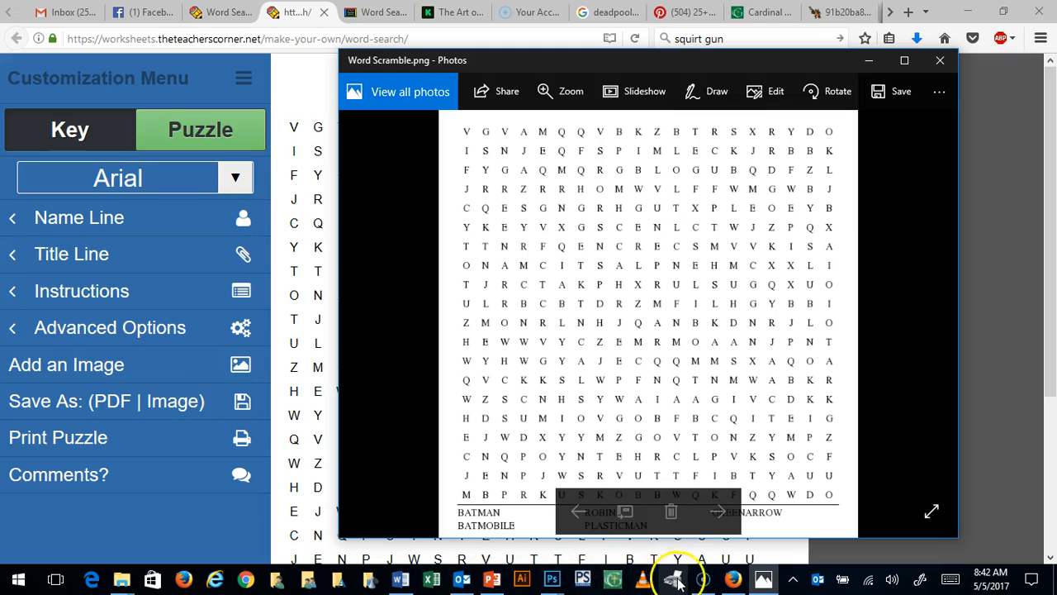
pyautogui.click(552, 582)
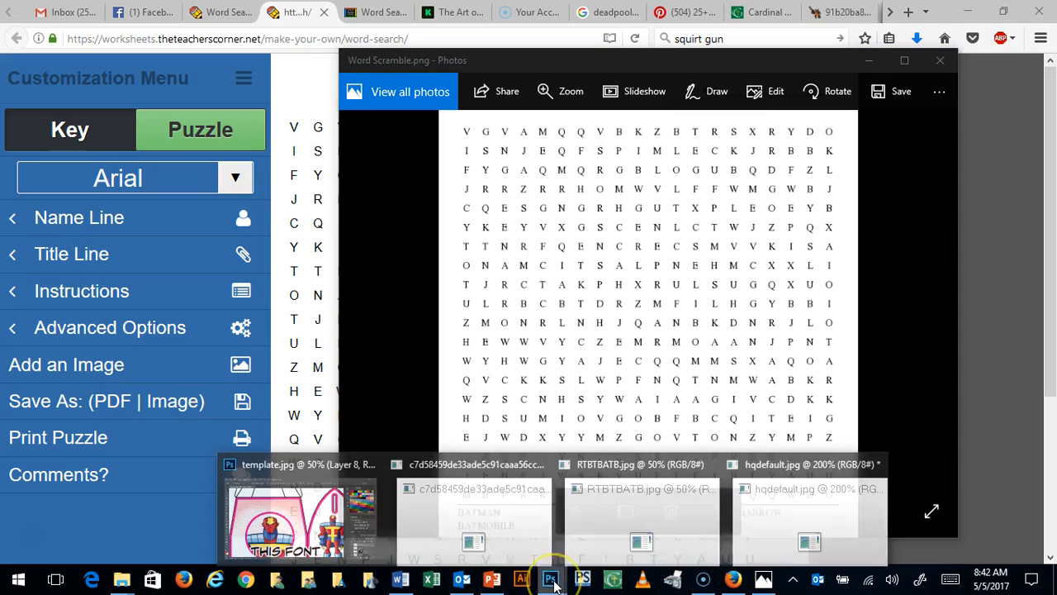
pyautogui.click(319, 471)
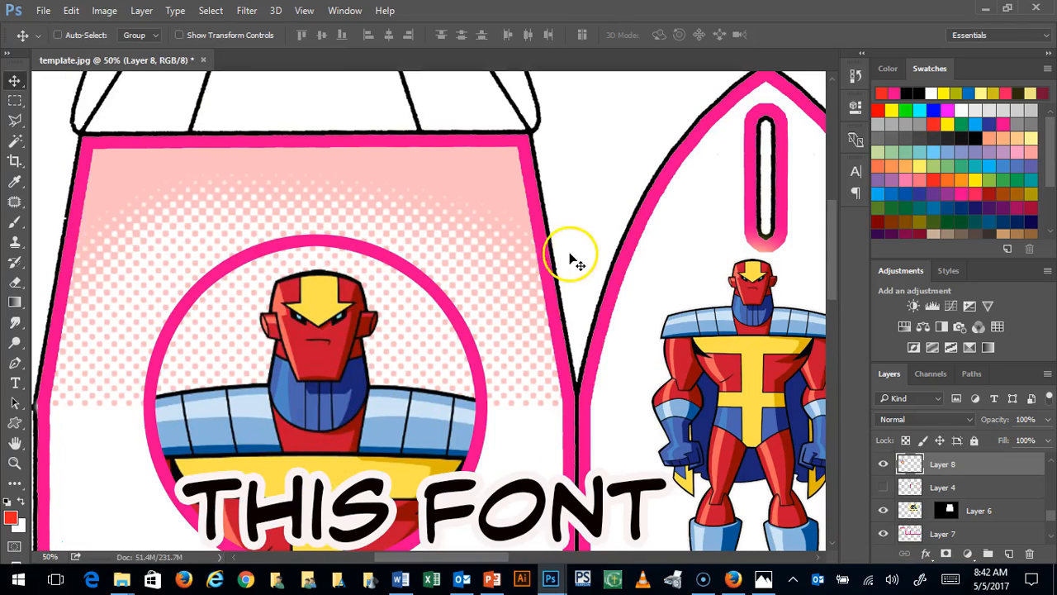
pyautogui.rightClick(590, 211)
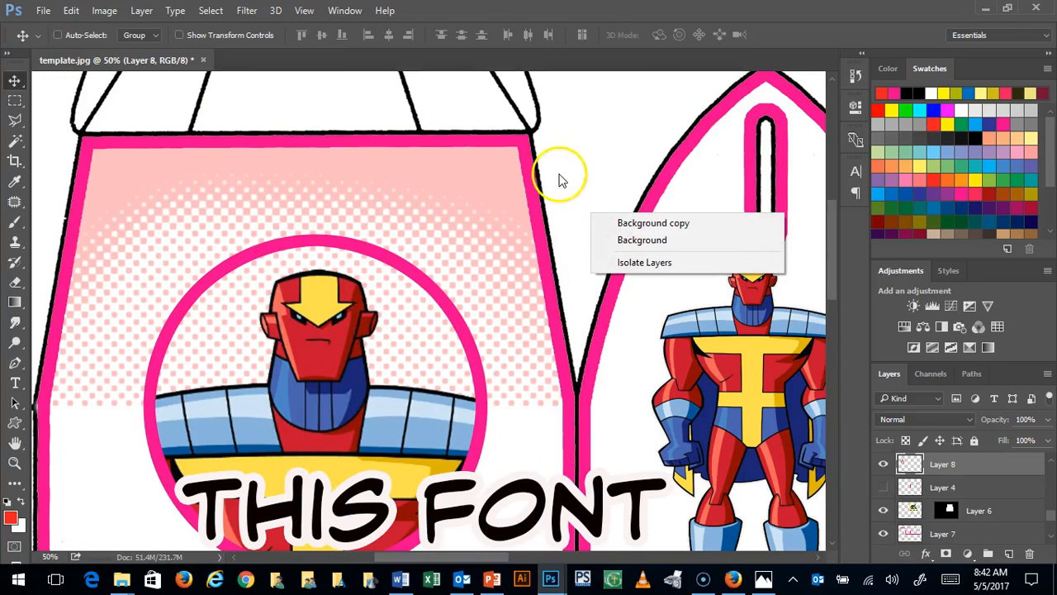
pyautogui.press('Escape')
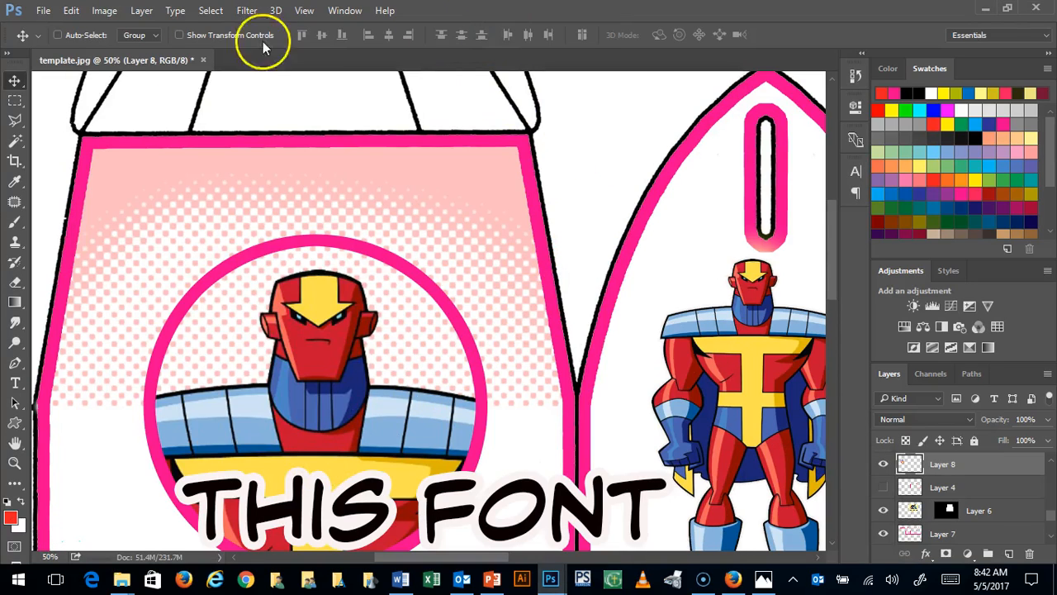
pyautogui.rightClick(308, 201)
pyautogui.click(756, 14)
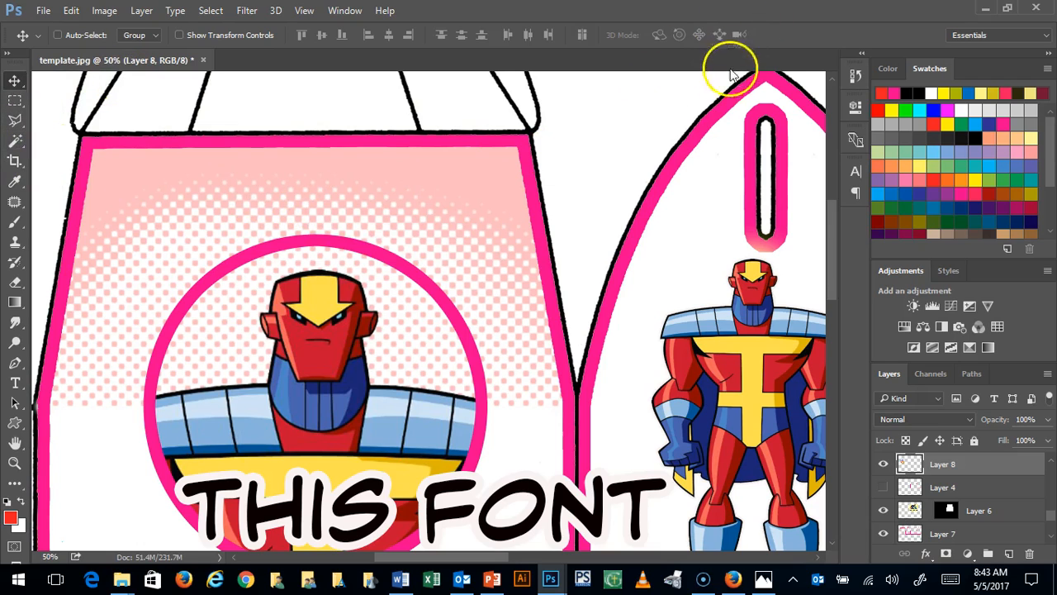
pyautogui.rightClick(582, 251)
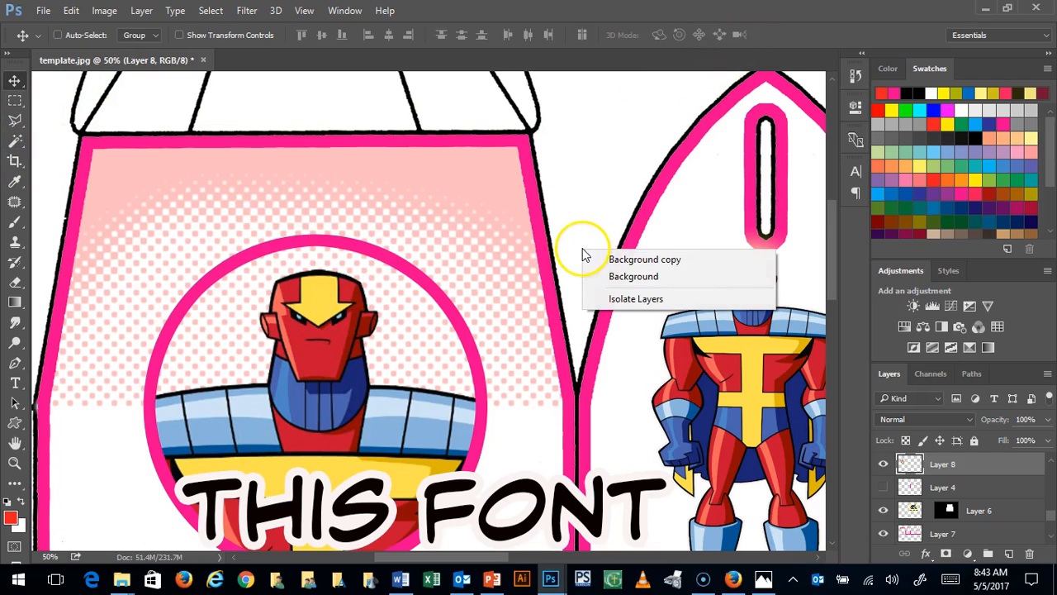
pyautogui.click(897, 18)
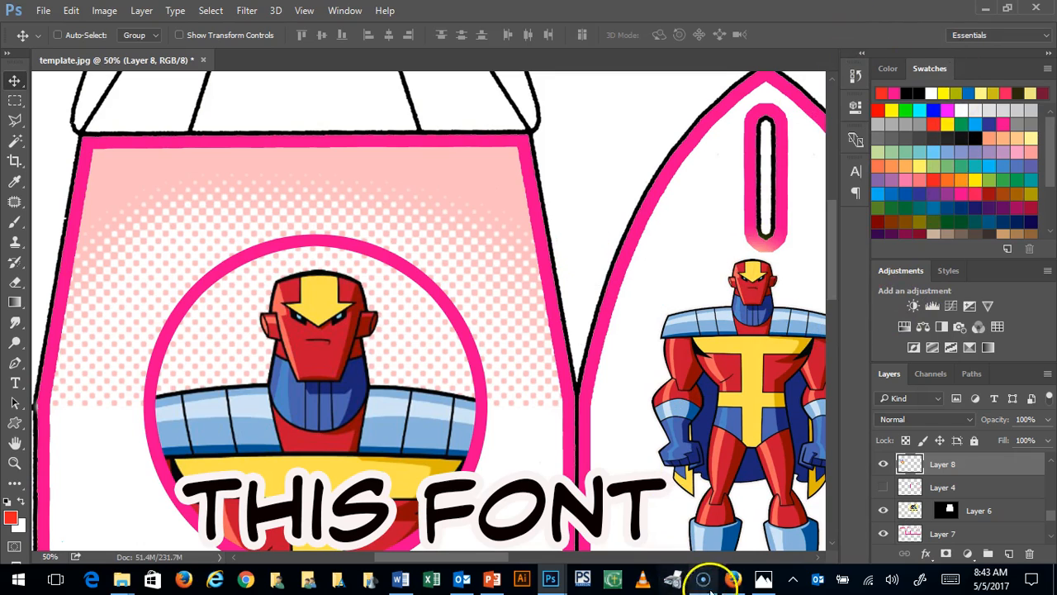
# Switch to Photos and save the puzzle image to the Desktop as a PNG named Word Scramble
pyautogui.click(763, 582)
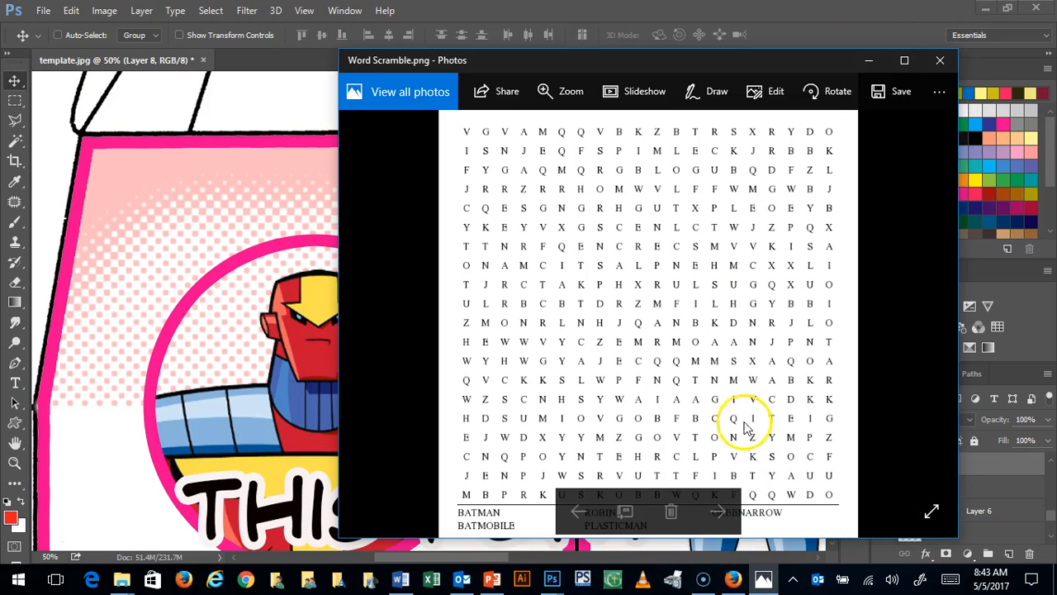
pyautogui.click(884, 93)
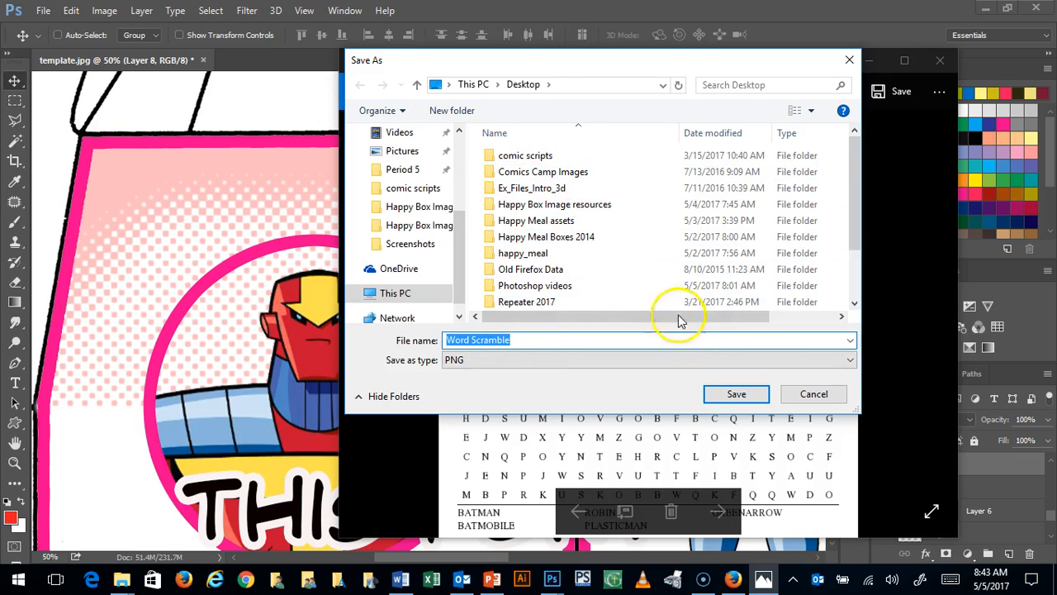
pyautogui.click(733, 392)
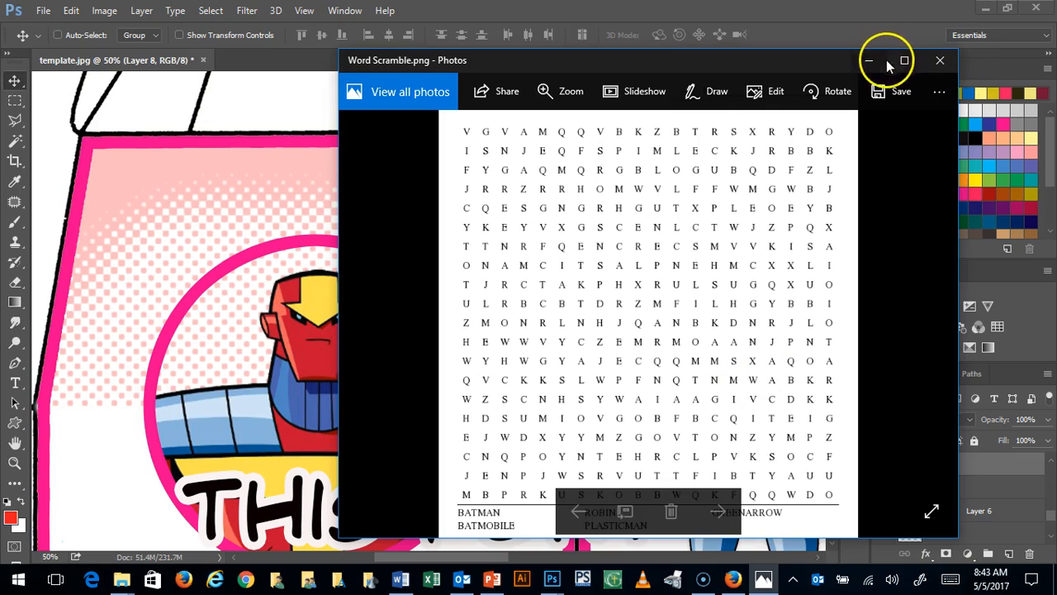
pyautogui.click(870, 59)
# Open the Word Scramble PNG from the Desktop in Photoshop
pyautogui.click(43, 10)
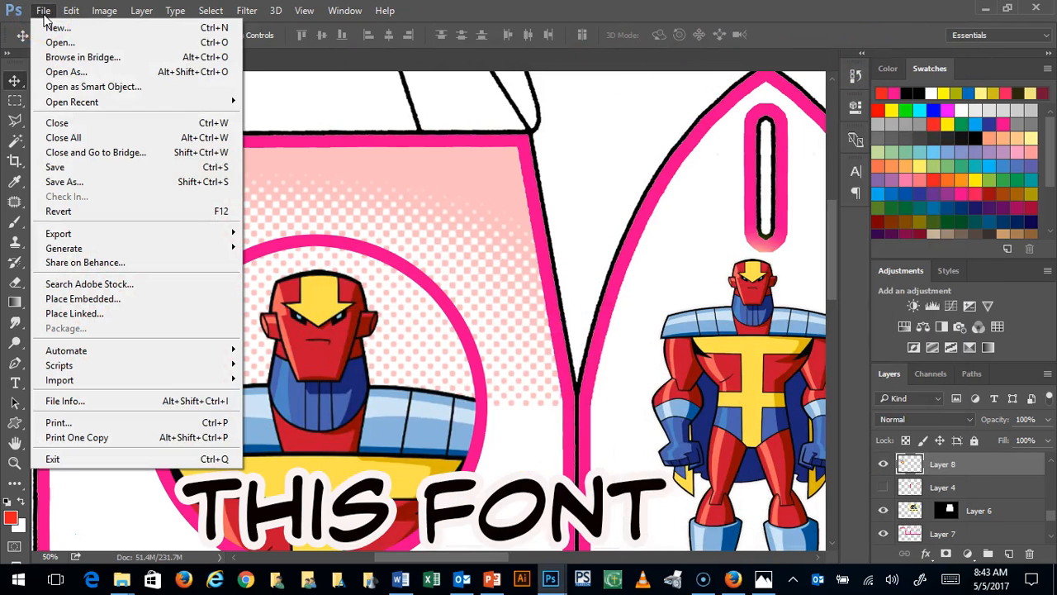
pyautogui.click(56, 42)
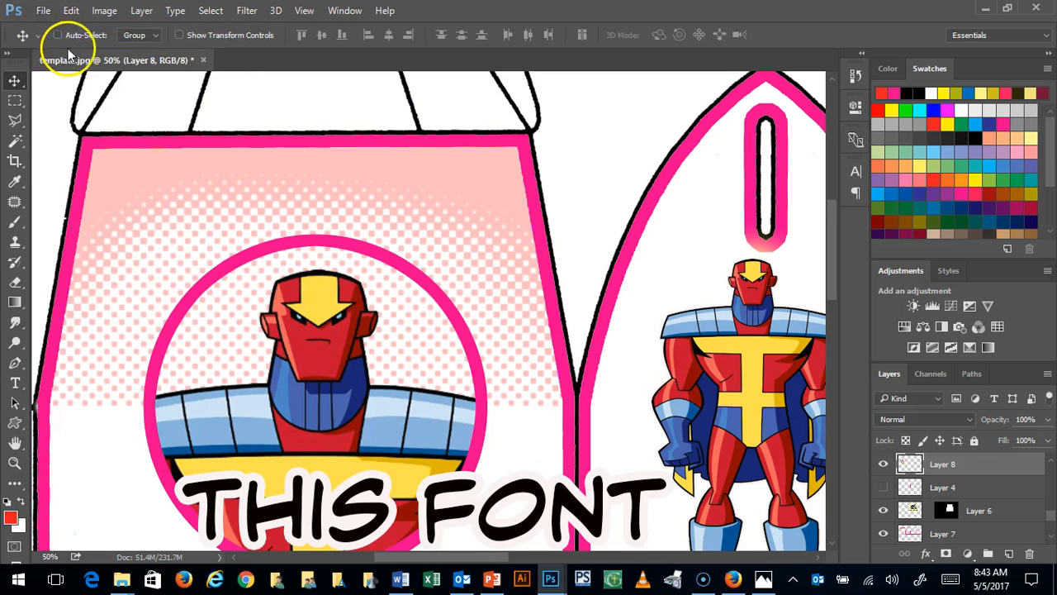
pyautogui.moveTo(118, 162); pyautogui.dragTo(119, 71)
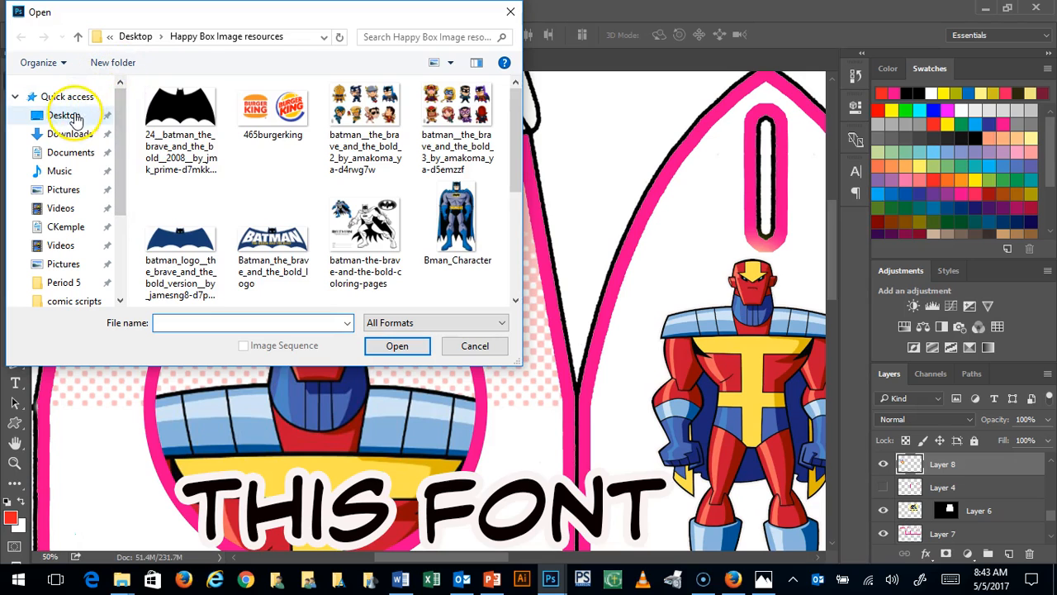
pyautogui.click(66, 116)
pyautogui.moveTo(516, 100); pyautogui.dragTo(500, 289)
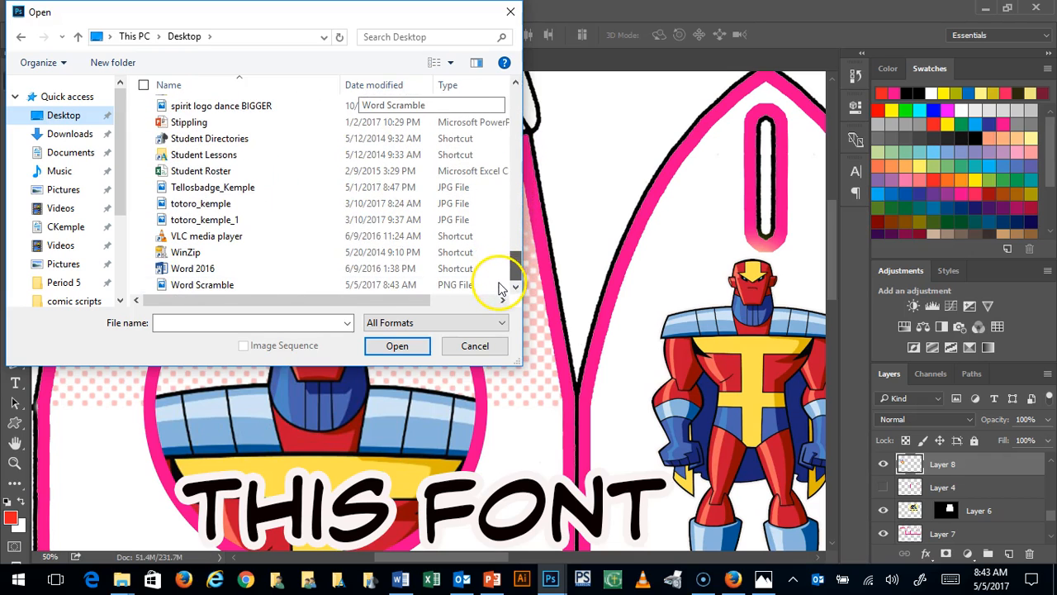
pyautogui.click(180, 285)
pyautogui.click(398, 347)
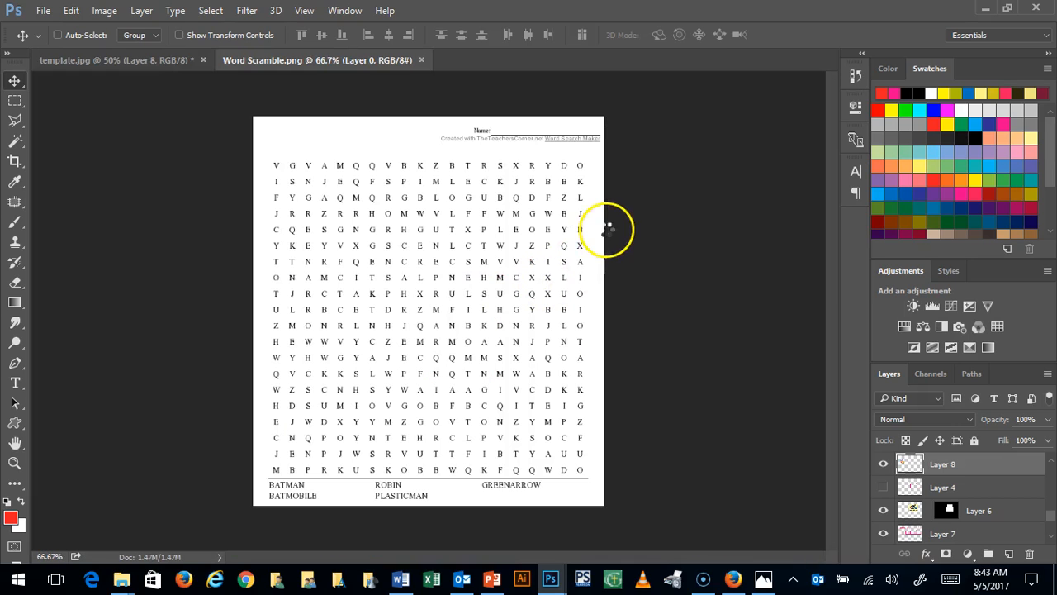
# Copy the puzzle into template.jpg as a new layer and place it over the superhero portrait on the front panel
pyautogui.moveTo(365, 57); pyautogui.dragTo(620, 129)
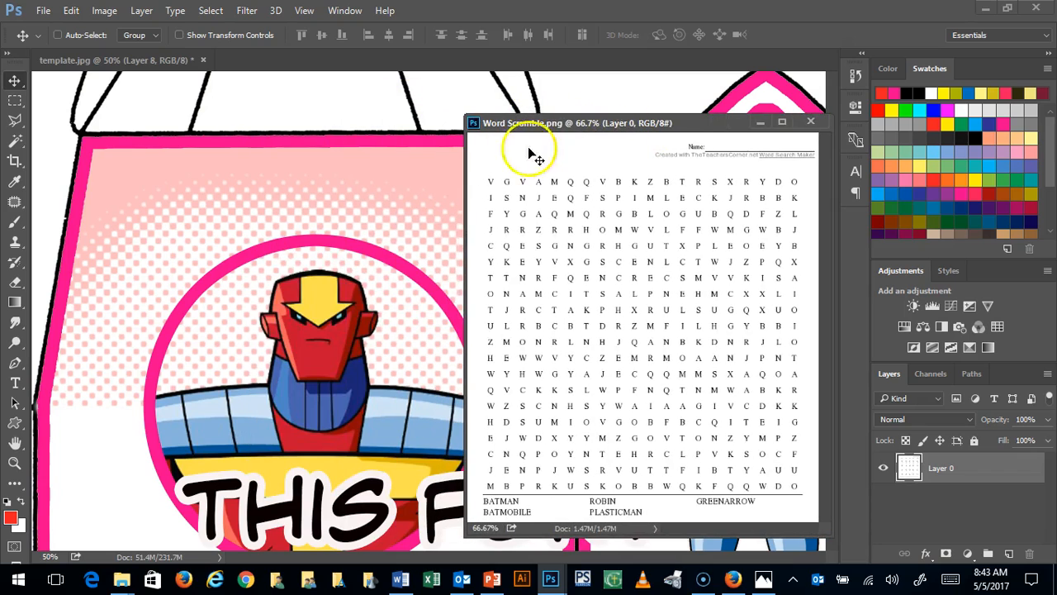
pyautogui.moveTo(649, 224); pyautogui.dragTo(321, 208)
pyautogui.click(762, 123)
pyautogui.moveTo(392, 185); pyautogui.dragTo(499, 194)
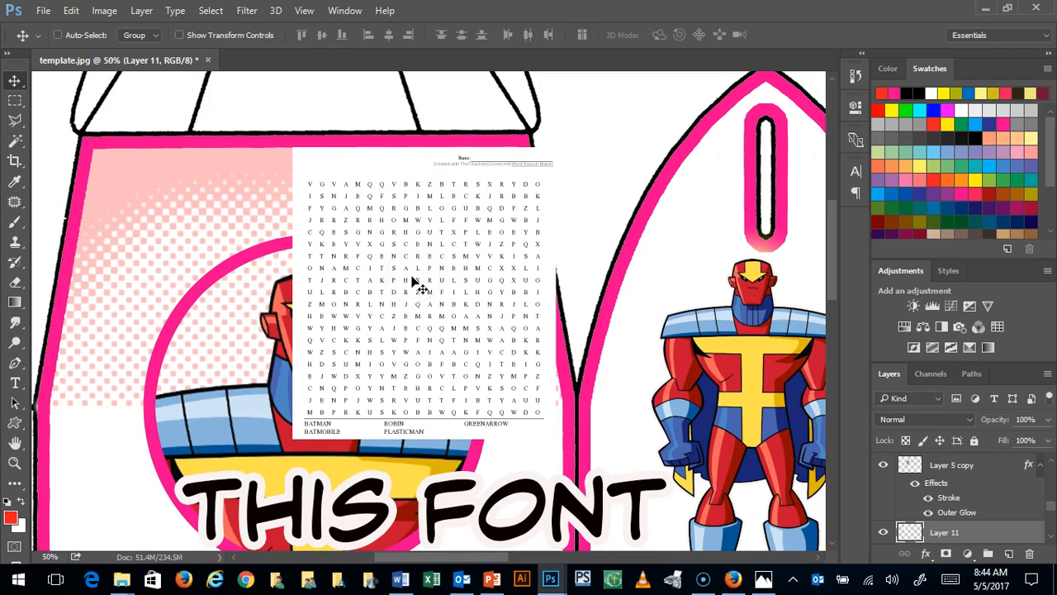
pyautogui.moveTo(422, 279); pyautogui.dragTo(289, 279)
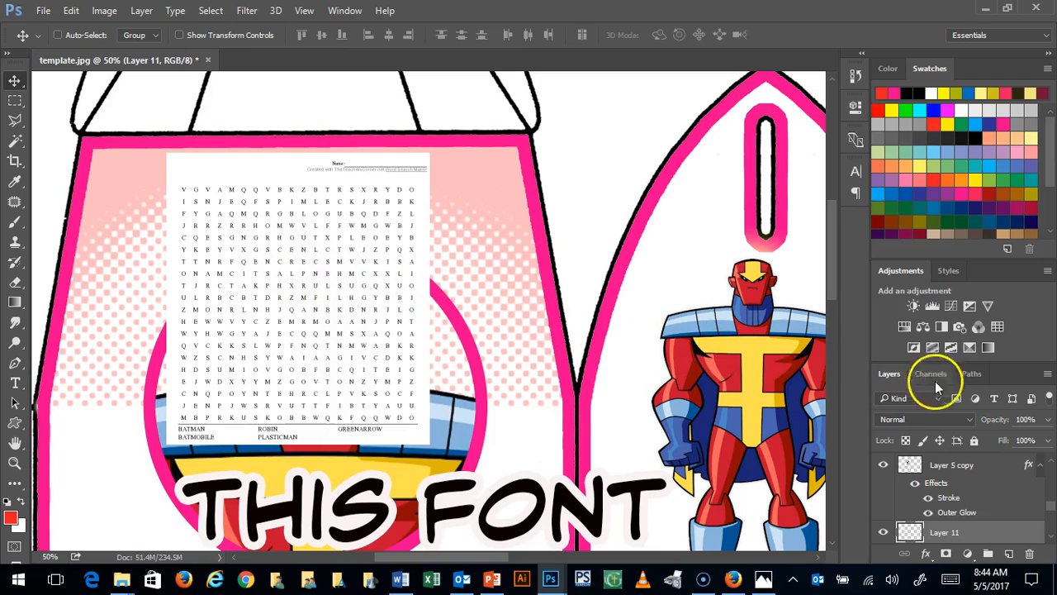
# Set the puzzle layer's blend mode to Multiply and nudge the puzzle slightly up over the portrait
pyautogui.click(971, 421)
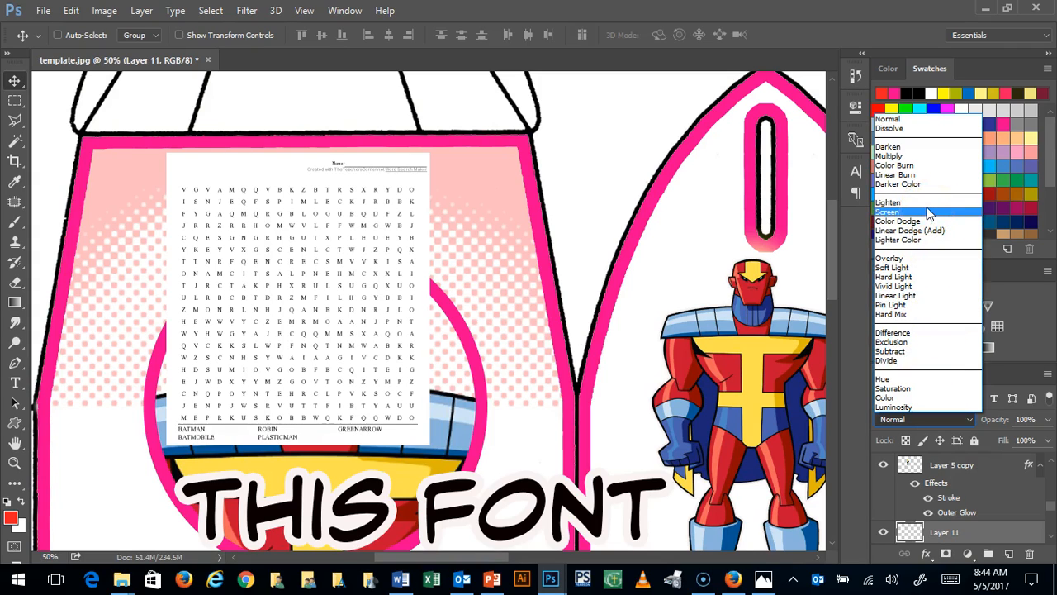
pyautogui.click(916, 156)
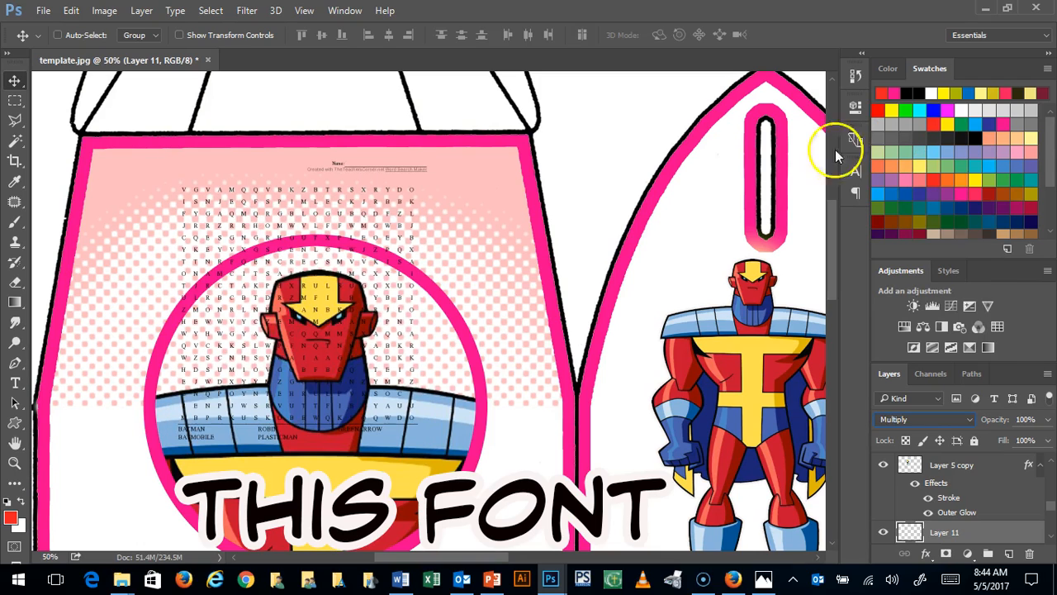
pyautogui.moveTo(315, 213); pyautogui.dragTo(271, 199)
# Scale the word search puzzle up proportionally to about 163% and apply the transformation
pyautogui.click(71, 10)
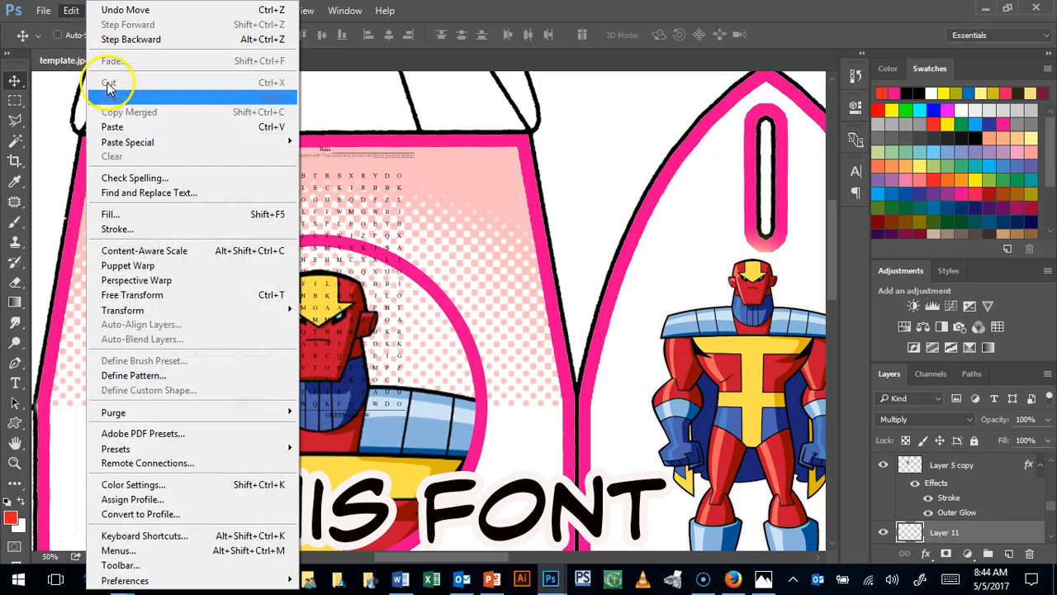
pyautogui.moveTo(207, 318)
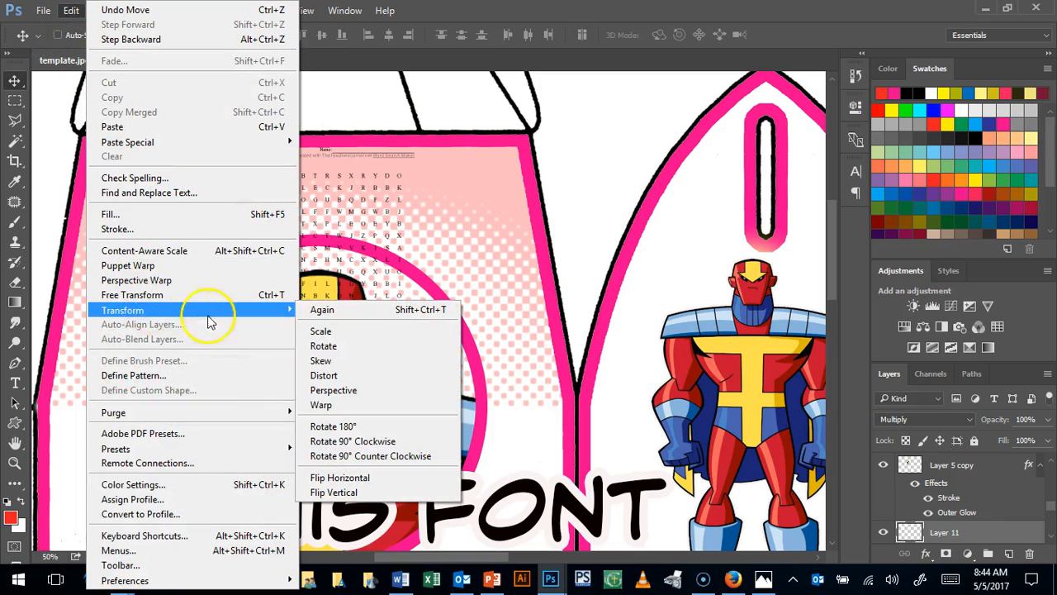
pyautogui.click(342, 327)
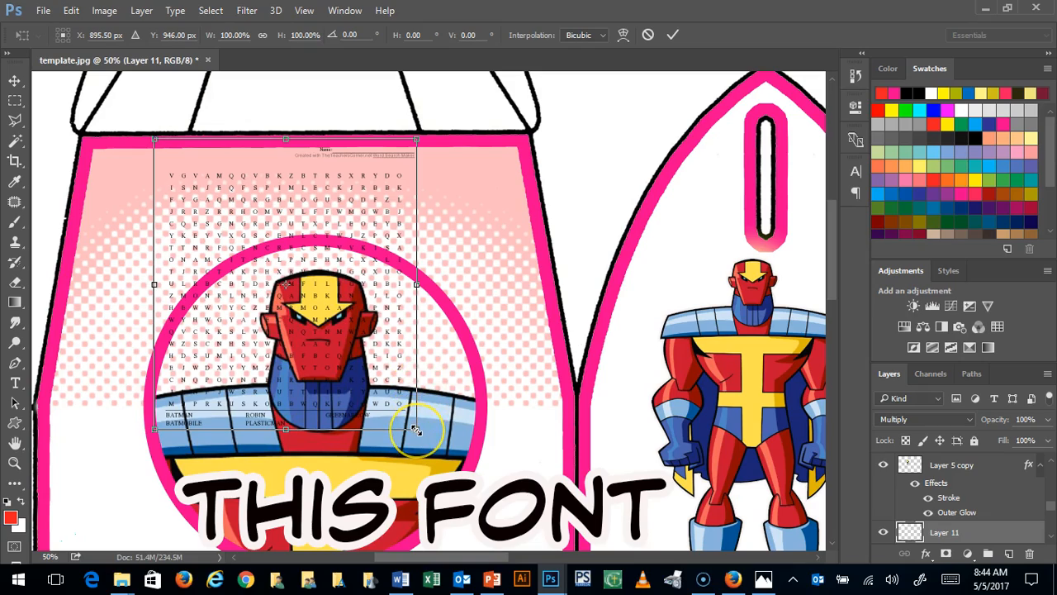
pyautogui.moveTo(423, 442); pyautogui.dragTo(582, 499)
pyautogui.click(16, 82)
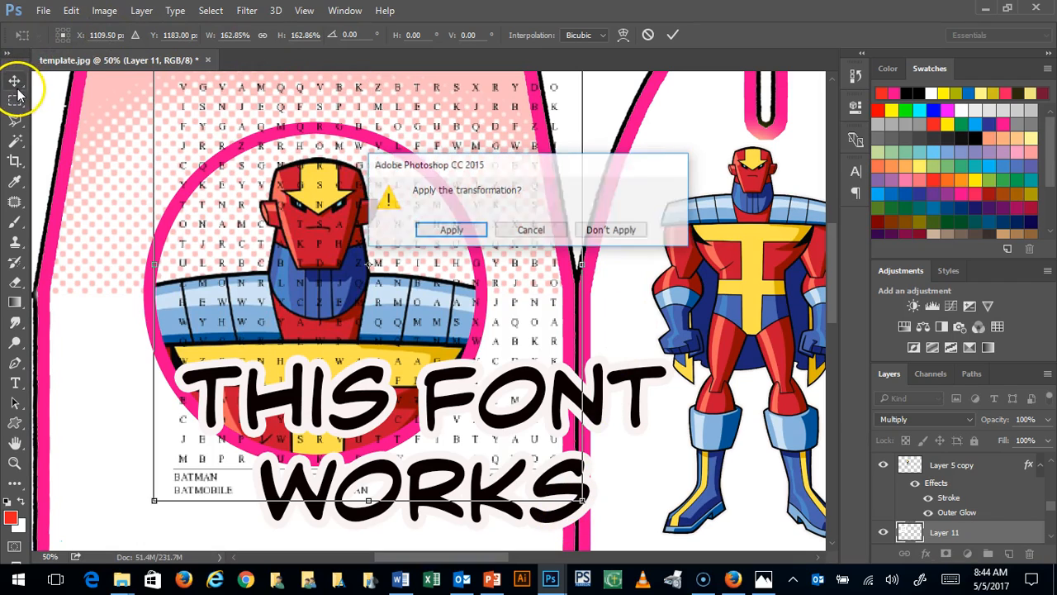
pyautogui.click(445, 235)
# Move the enlarged word search puzzle across the template onto the yellow Batman panel
pyautogui.moveTo(352, 204); pyautogui.dragTo(633, 236)
pyautogui.moveTo(484, 556); pyautogui.dragTo(603, 555)
pyautogui.moveTo(95, 156); pyautogui.dragTo(620, 126)
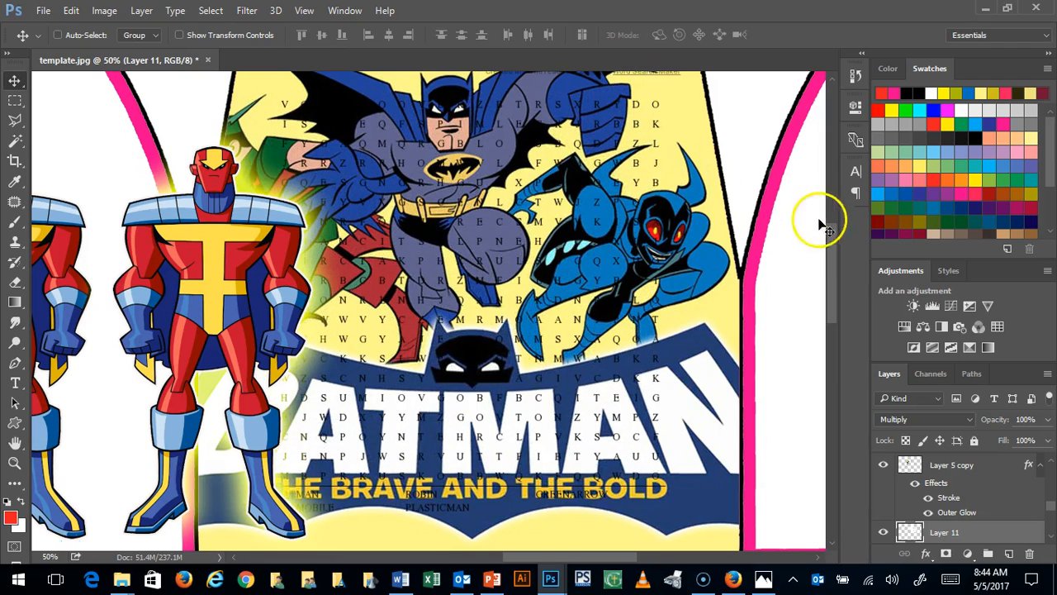
# Lower the opacity of the Batman artwork on Layer 6 to 13%
pyautogui.scroll(1, 831, 248)
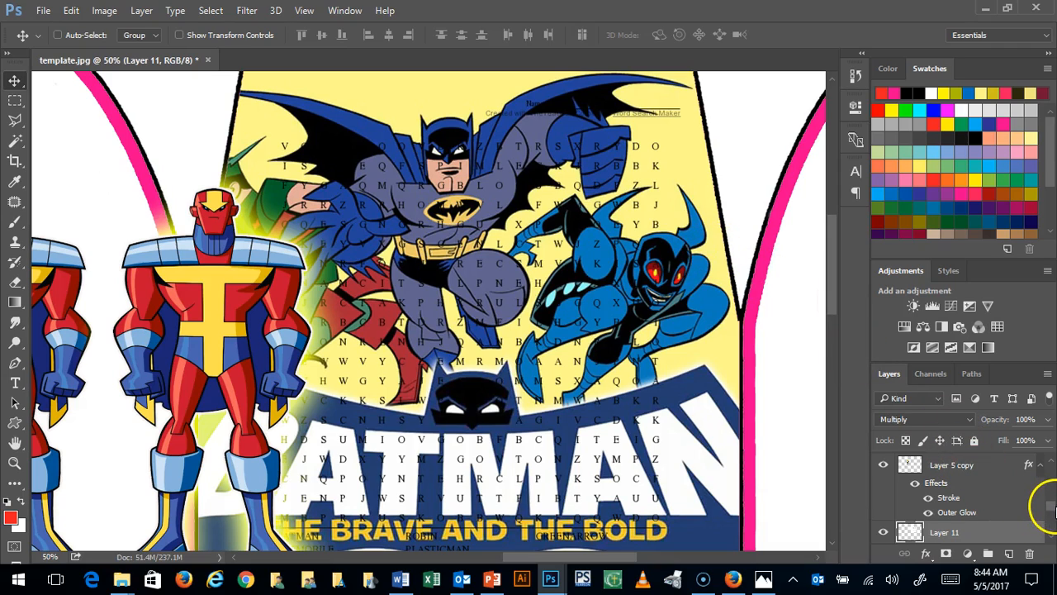
pyautogui.moveTo(1054, 508); pyautogui.dragTo(1051, 517)
pyautogui.click(1029, 487)
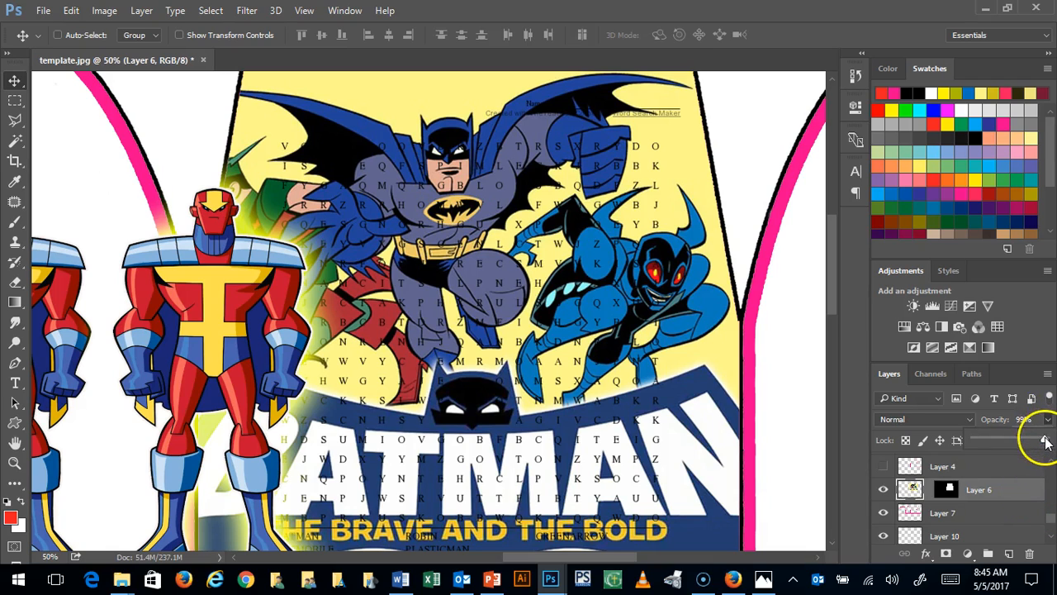
pyautogui.moveTo(1009, 439); pyautogui.dragTo(1007, 438)
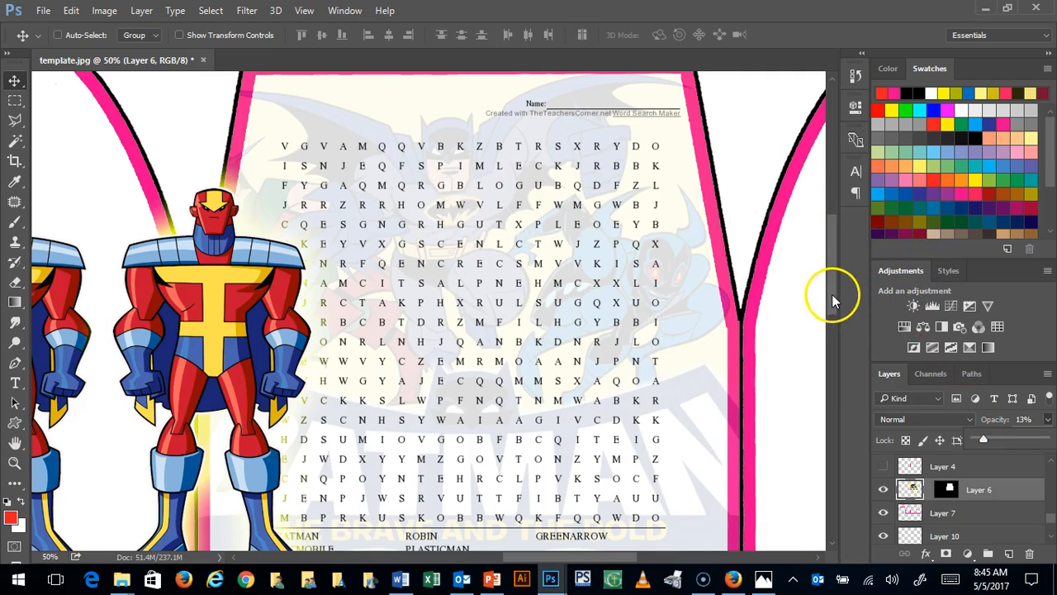
pyautogui.scroll(2, 832, 294)
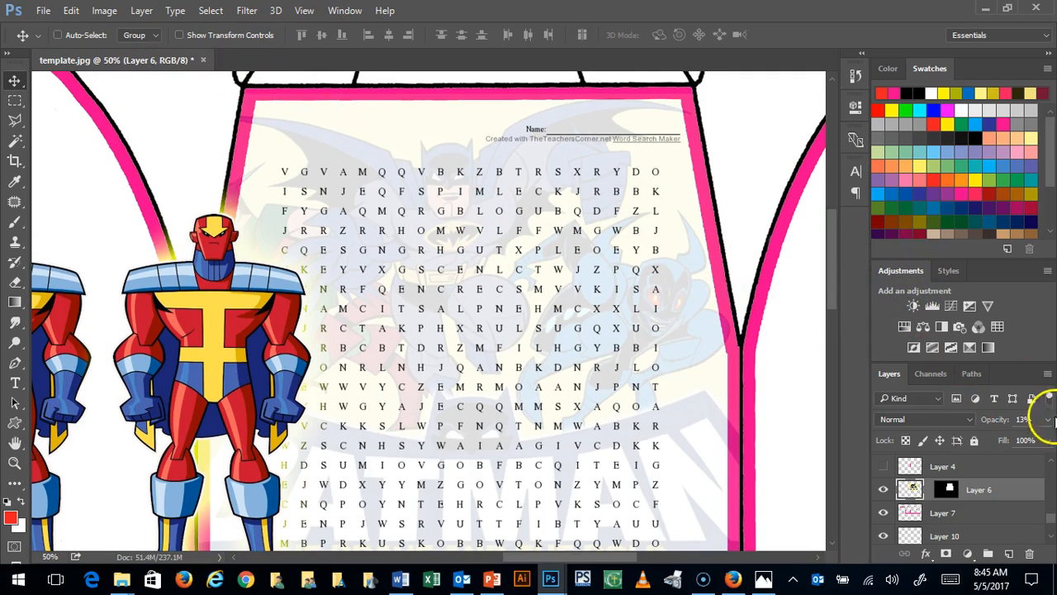
# Delete the Name line and website credit above the letter grid from the puzzle layer, Layer 11, and deselect
pyautogui.rightClick(395, 160)
pyautogui.click(424, 168)
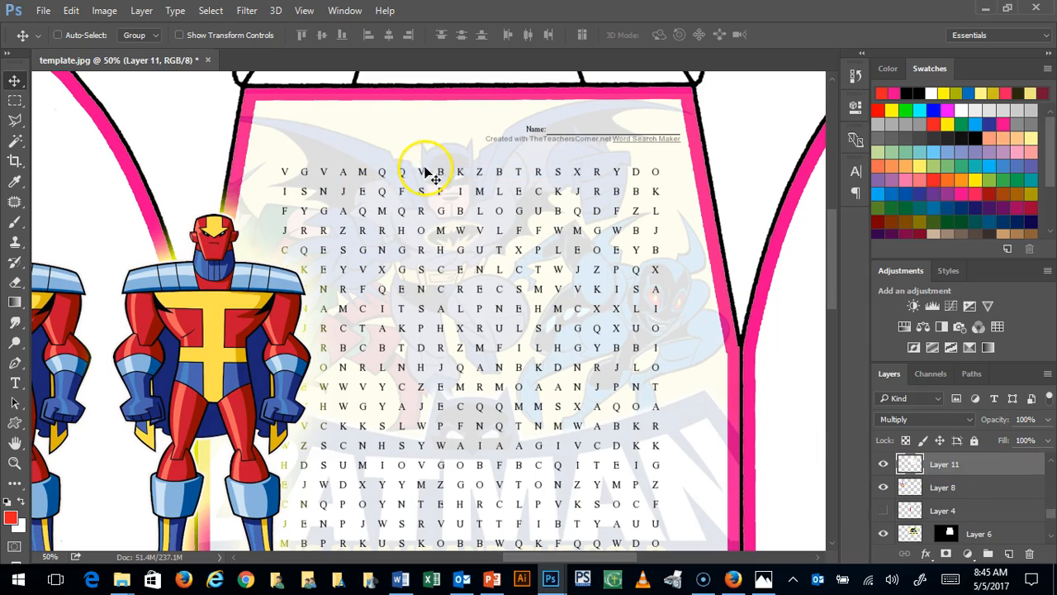
pyautogui.click(16, 100)
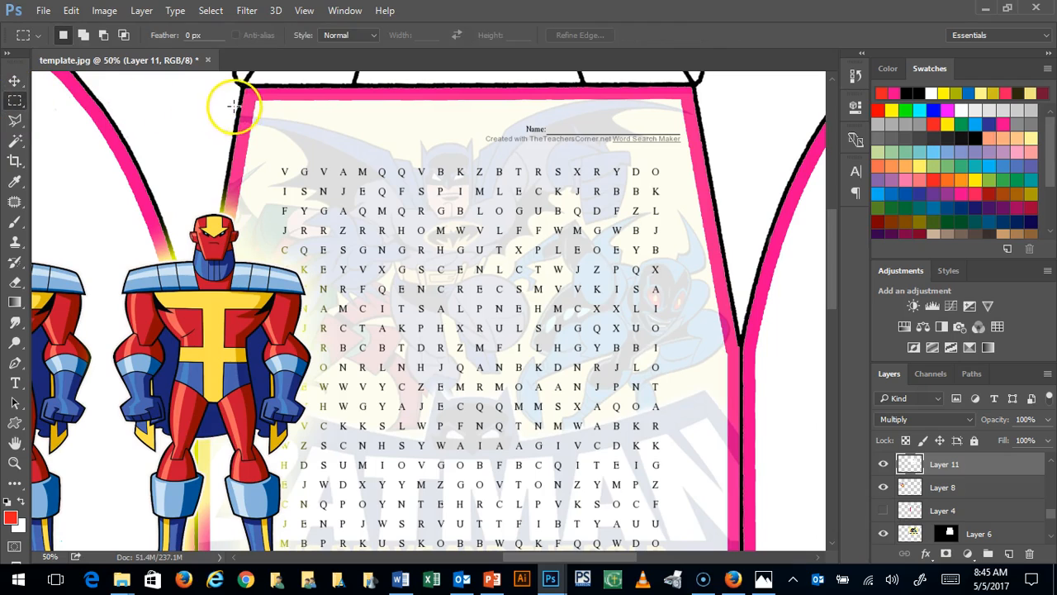
pyautogui.moveTo(244, 100); pyautogui.dragTo(729, 159)
pyautogui.press('Delete')
pyautogui.click(700, 207)
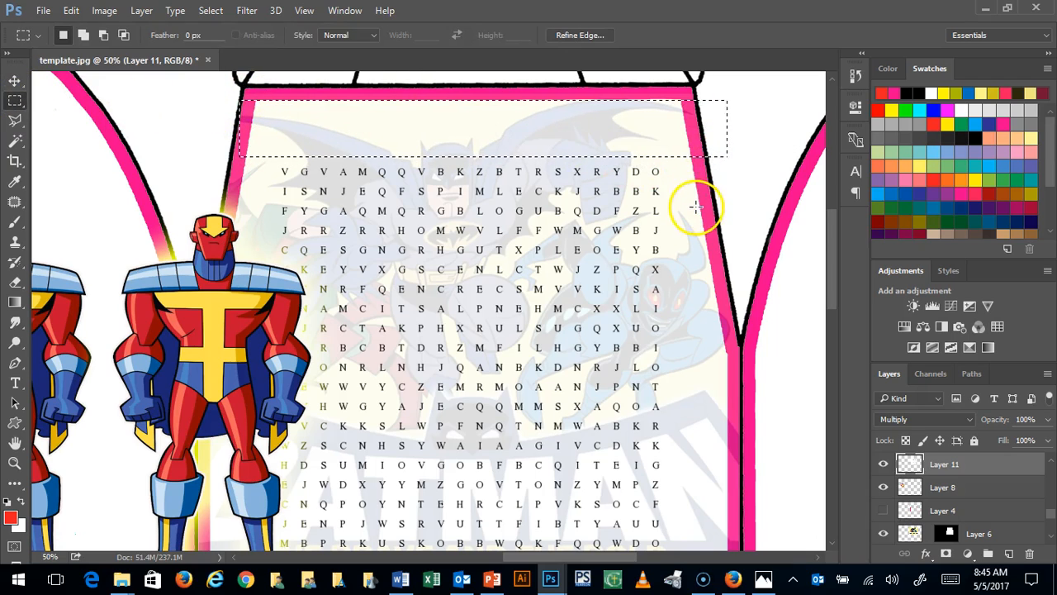
# Move the circular superhero portrait on Layer 8 from the halftone panel onto the word search panel
pyautogui.moveTo(830, 218)
pyautogui.mouseDown()
pyautogui.moveTo(839, 259)
pyautogui.moveTo(839, 220)
pyautogui.mouseUp()
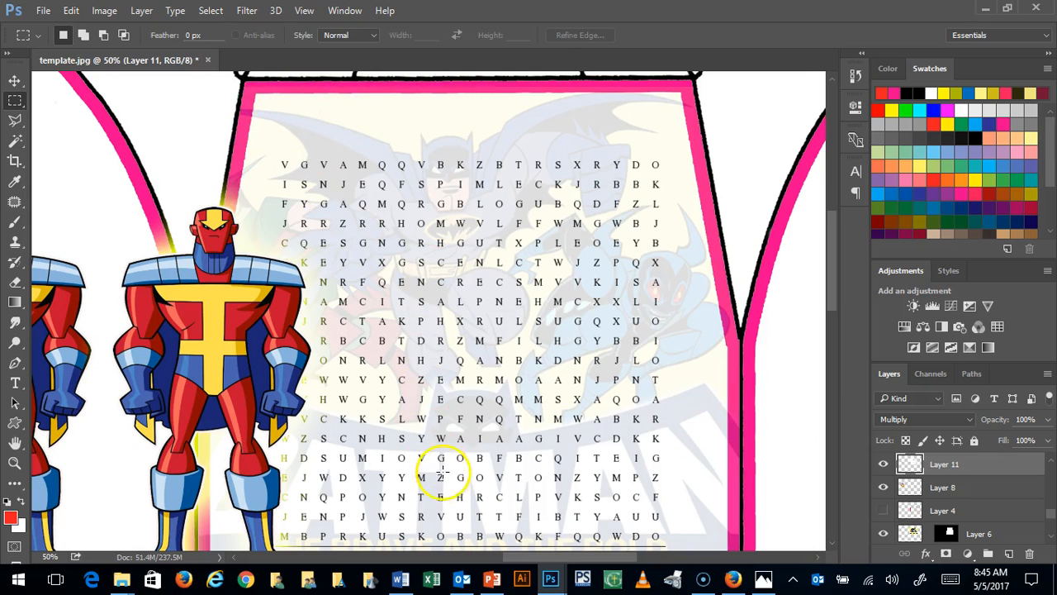
pyautogui.moveTo(518, 561); pyautogui.dragTo(261, 402)
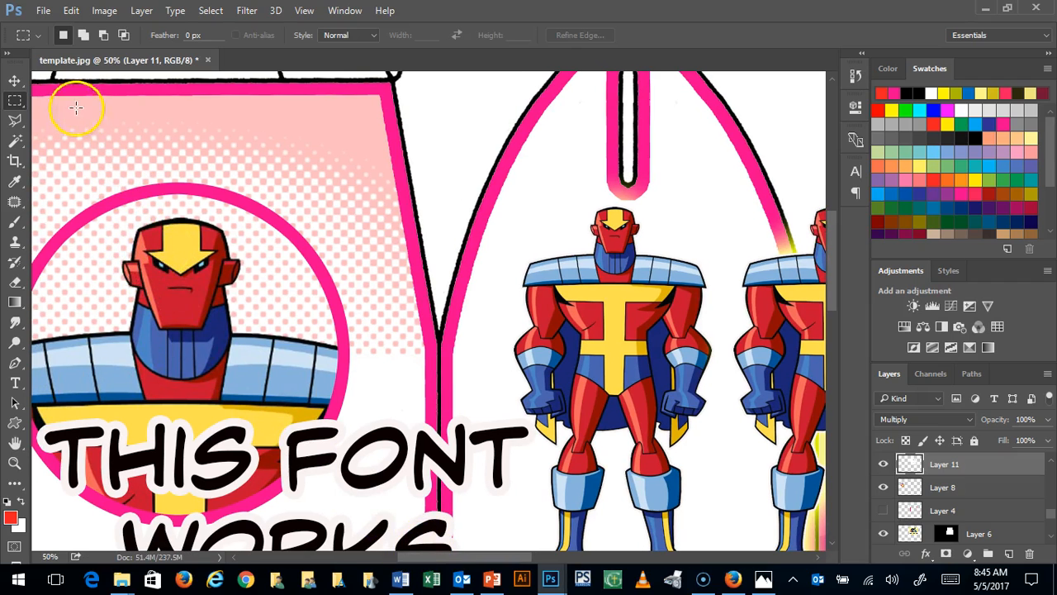
pyautogui.click(15, 79)
pyautogui.rightClick(173, 293)
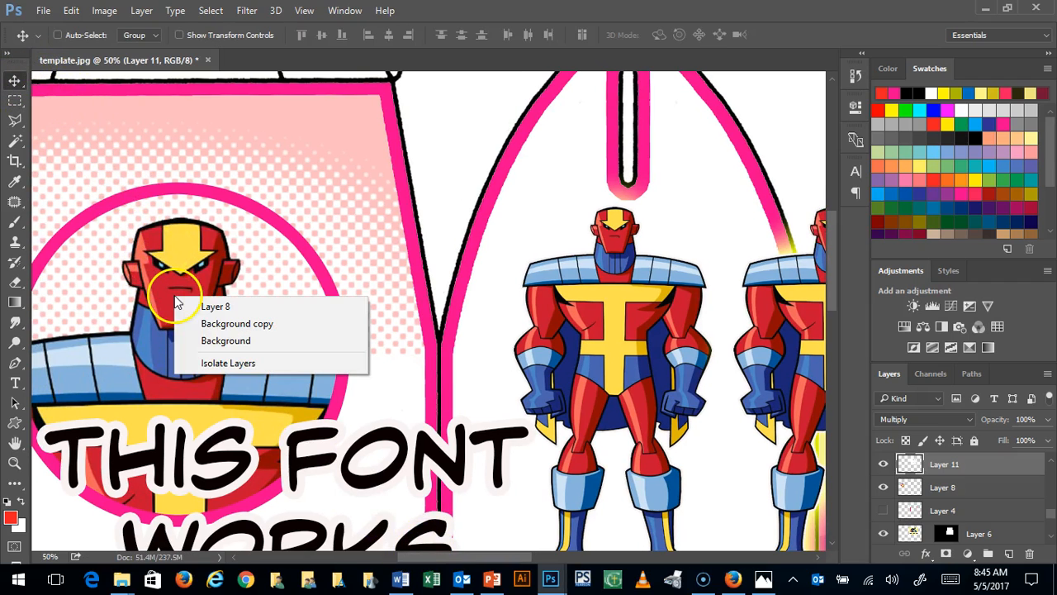
pyautogui.click(207, 306)
pyautogui.moveTo(177, 302); pyautogui.dragTo(791, 166)
pyautogui.moveTo(432, 555); pyautogui.dragTo(535, 561)
pyautogui.moveTo(267, 176); pyautogui.dragTo(545, 234)
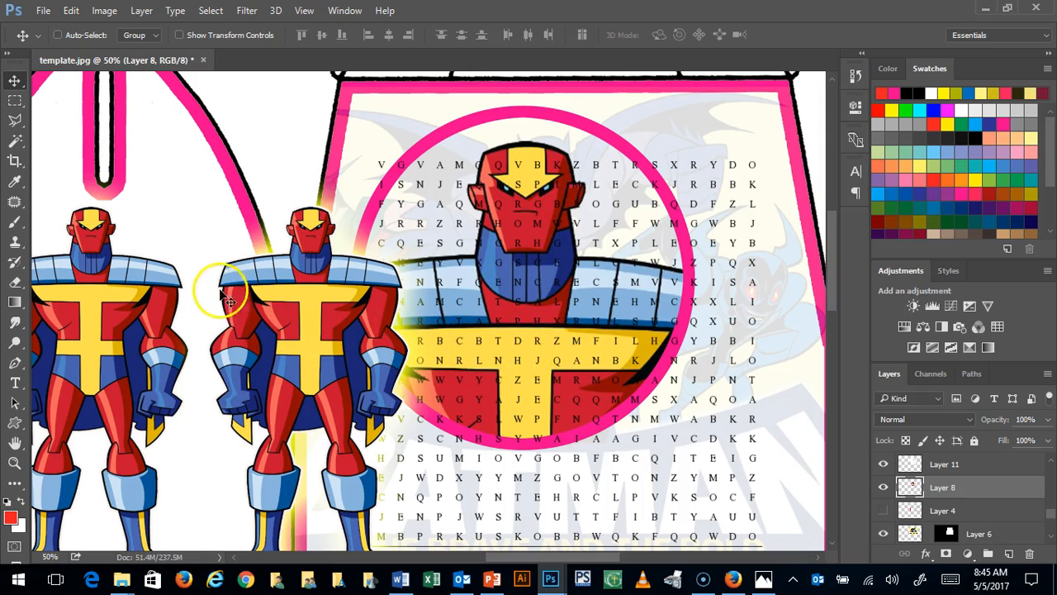
# Move the superhero figure on Layer 5 copy 2 away from the word search panel so it overlaps the neighbouring figure
pyautogui.rightClick(310, 269)
pyautogui.click(330, 270)
pyautogui.moveTo(302, 308); pyautogui.dragTo(115, 308)
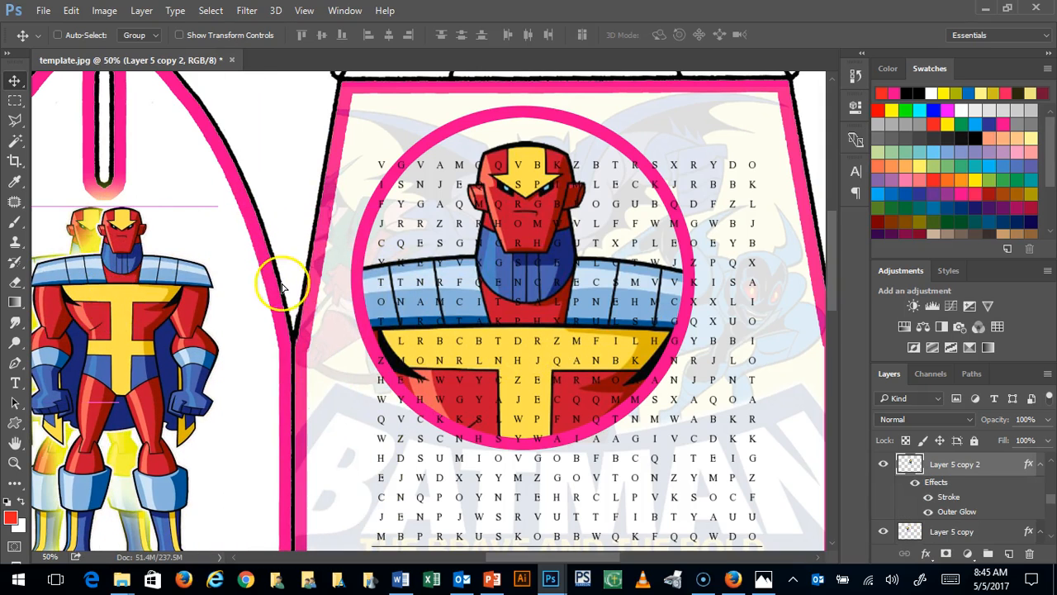
# Scale the circular portrait on Layer 8 down proportionally to about 23.86% and apply the transformation
pyautogui.rightClick(569, 123)
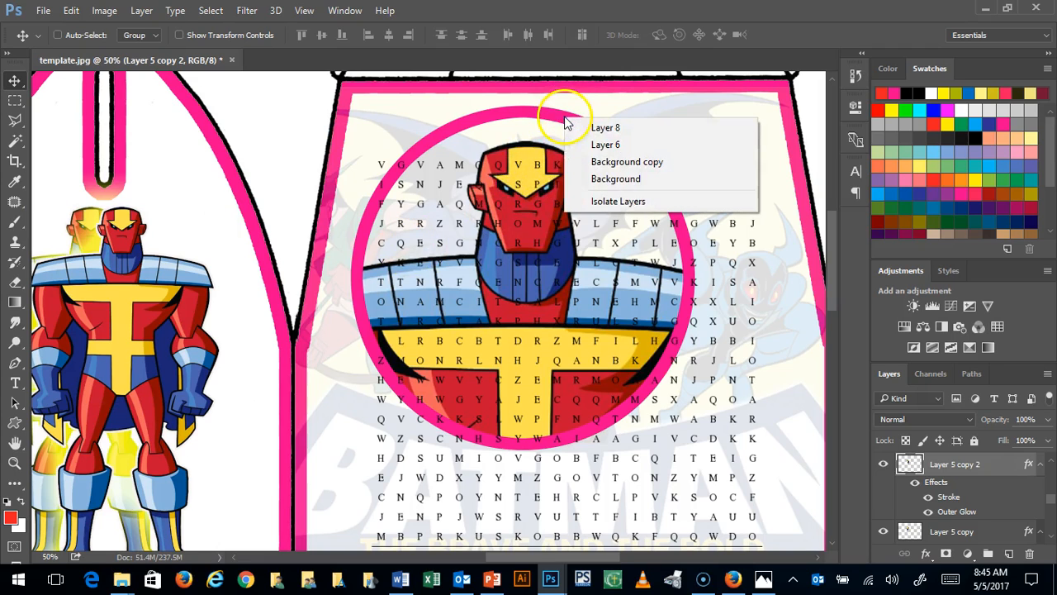
pyautogui.click(593, 146)
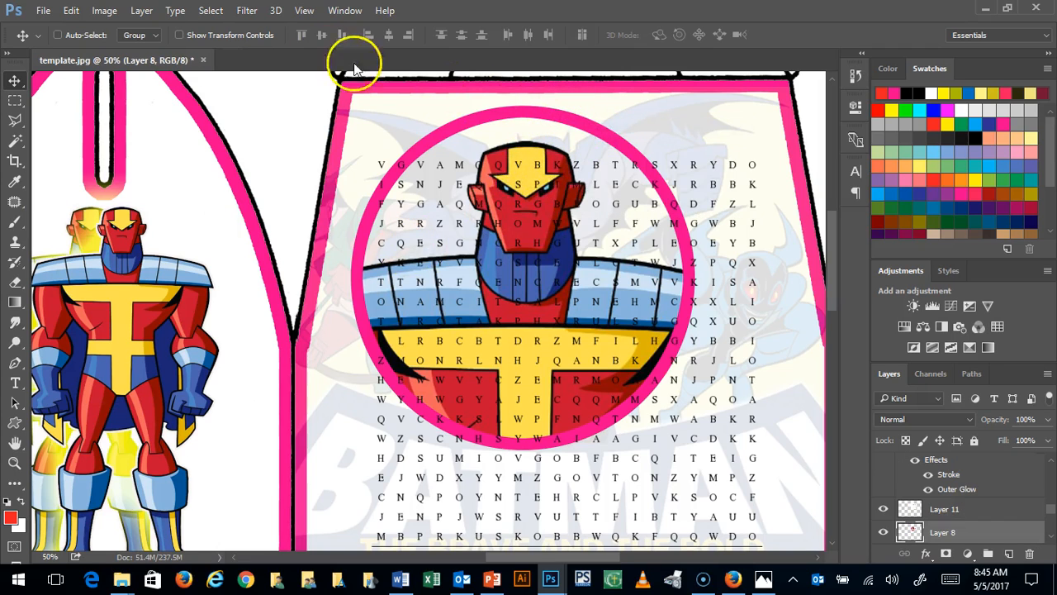
pyautogui.click(104, 11)
pyautogui.moveTo(122, 51)
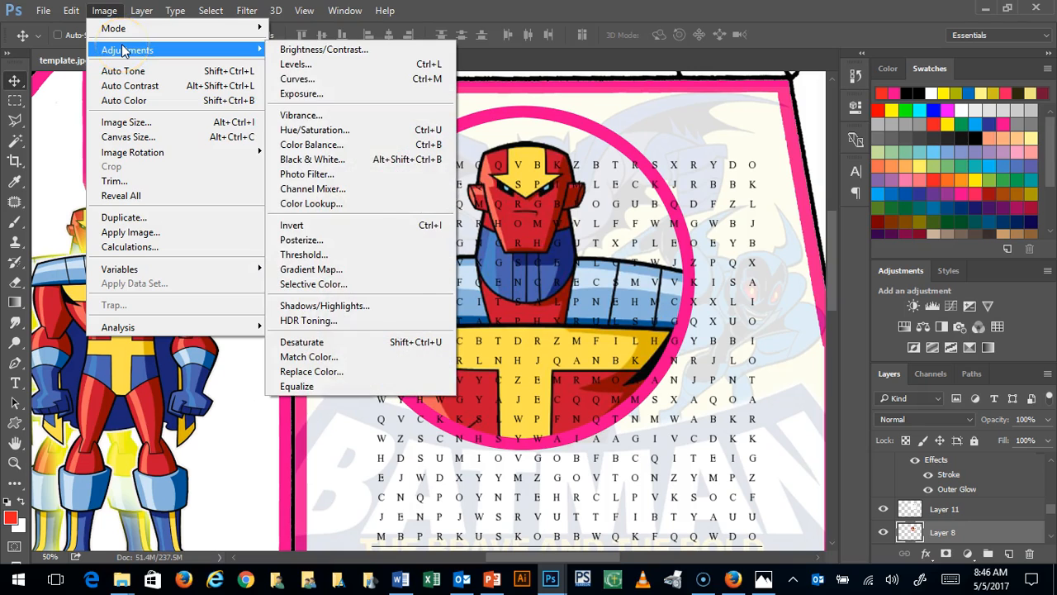
pyautogui.click(71, 10)
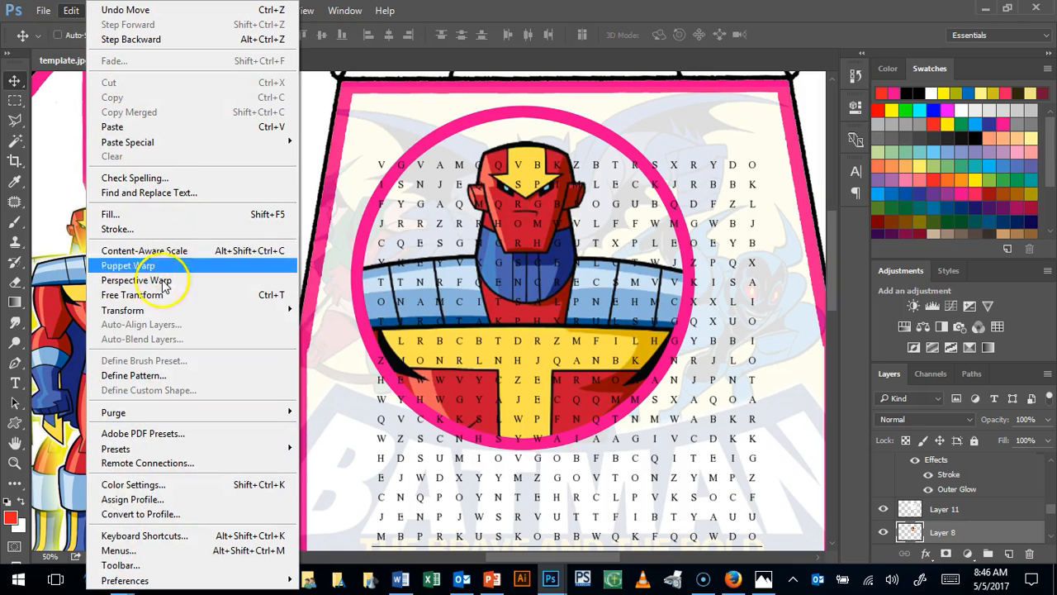
pyautogui.moveTo(194, 308)
pyautogui.click(355, 330)
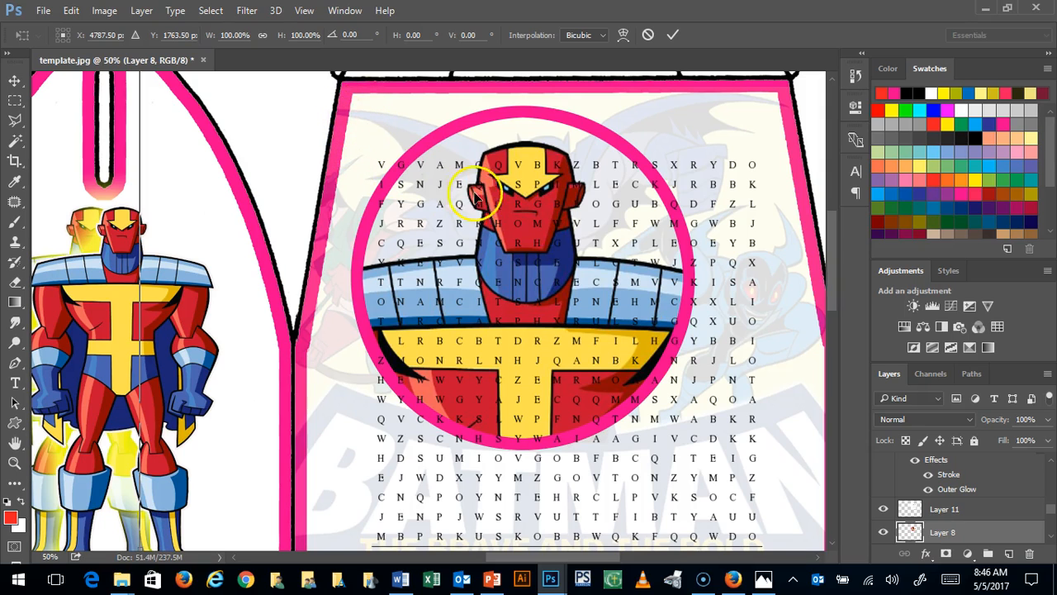
pyautogui.moveTo(615, 135); pyautogui.dragTo(700, 479)
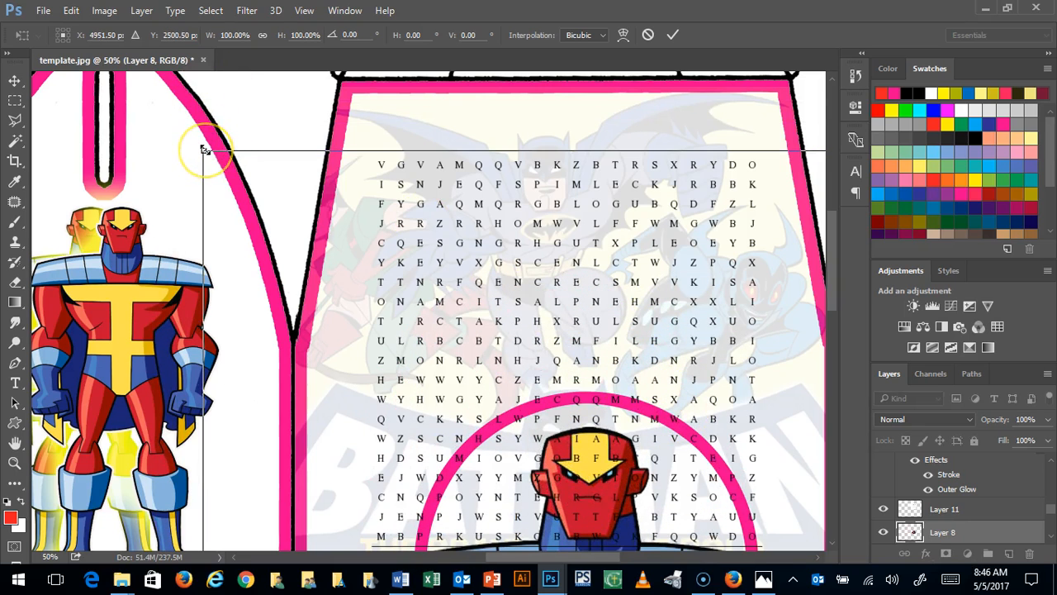
pyautogui.moveTo(204, 150); pyautogui.dragTo(266, 122)
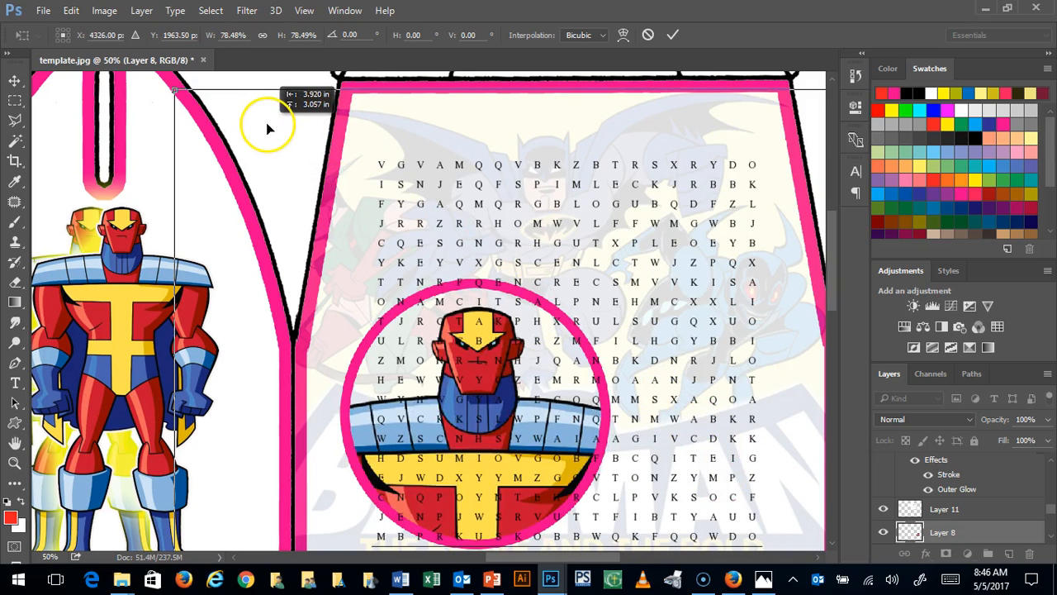
pyautogui.moveTo(171, 85); pyautogui.dragTo(557, 371)
pyautogui.moveTo(634, 399); pyautogui.dragTo(279, 164)
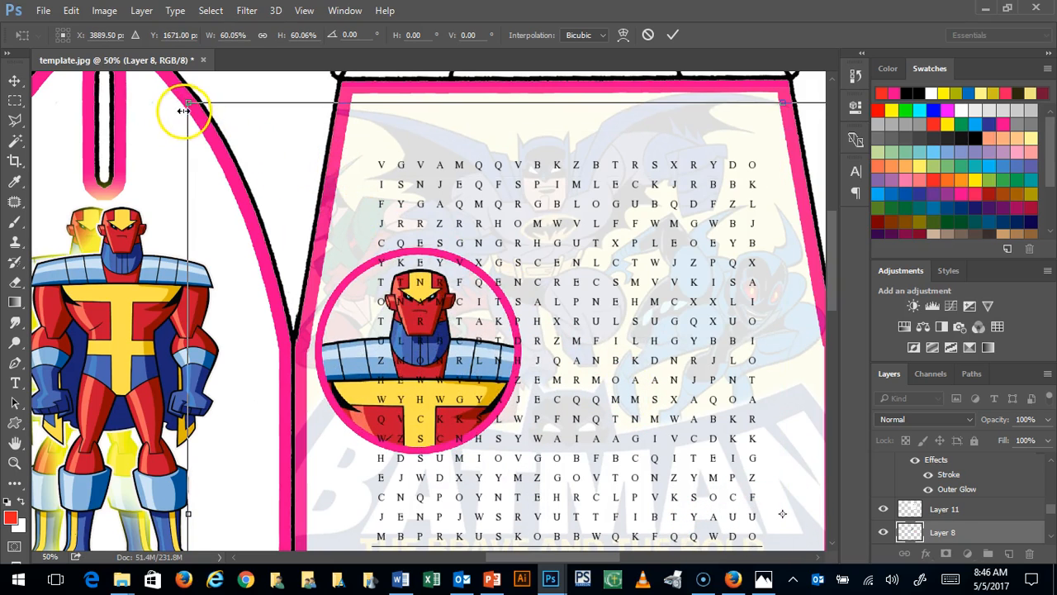
pyautogui.moveTo(187, 105); pyautogui.dragTo(643, 382)
pyautogui.moveTo(673, 435); pyautogui.dragTo(366, 124)
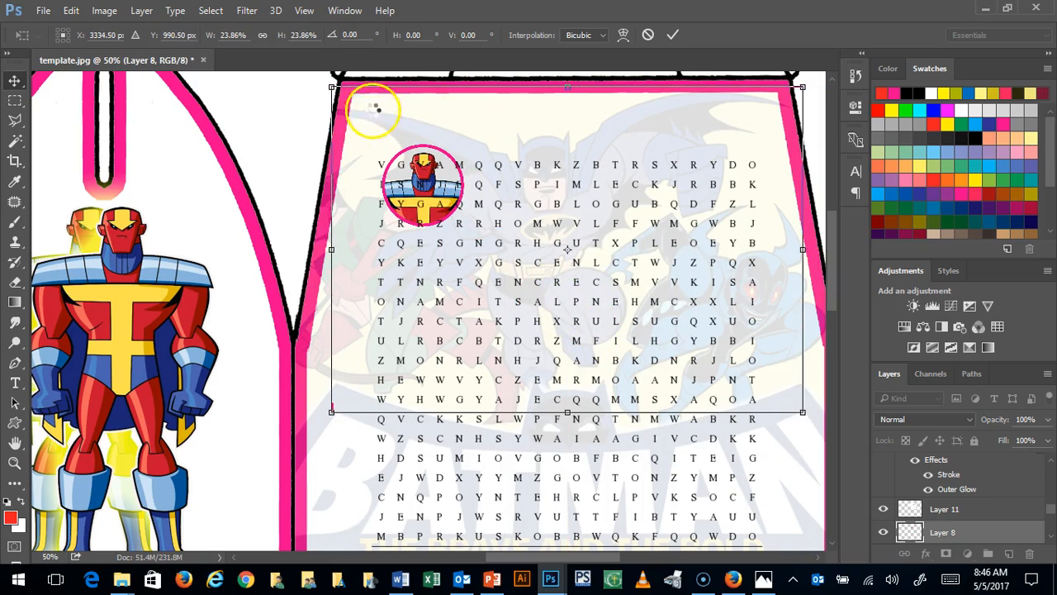
pyautogui.press('Return')
# Place the small portrait in the word search panel's upper-left corner and shift the letter grid on Layer 11 down below it
pyautogui.moveTo(429, 188); pyautogui.dragTo(413, 142)
pyautogui.rightClick(526, 186)
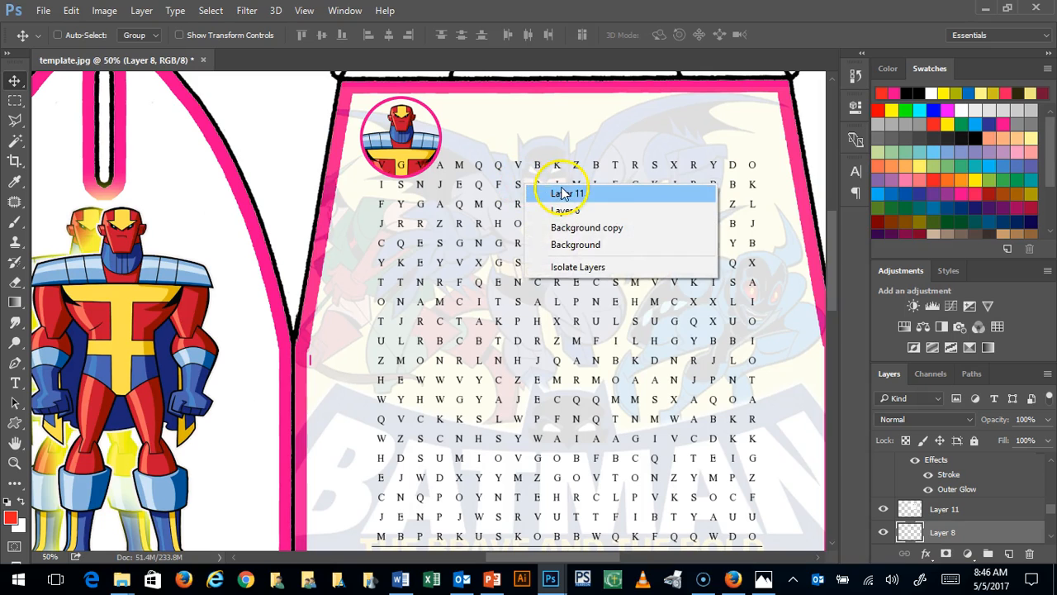
pyautogui.click(559, 194)
pyautogui.moveTo(558, 196); pyautogui.dragTo(542, 219)
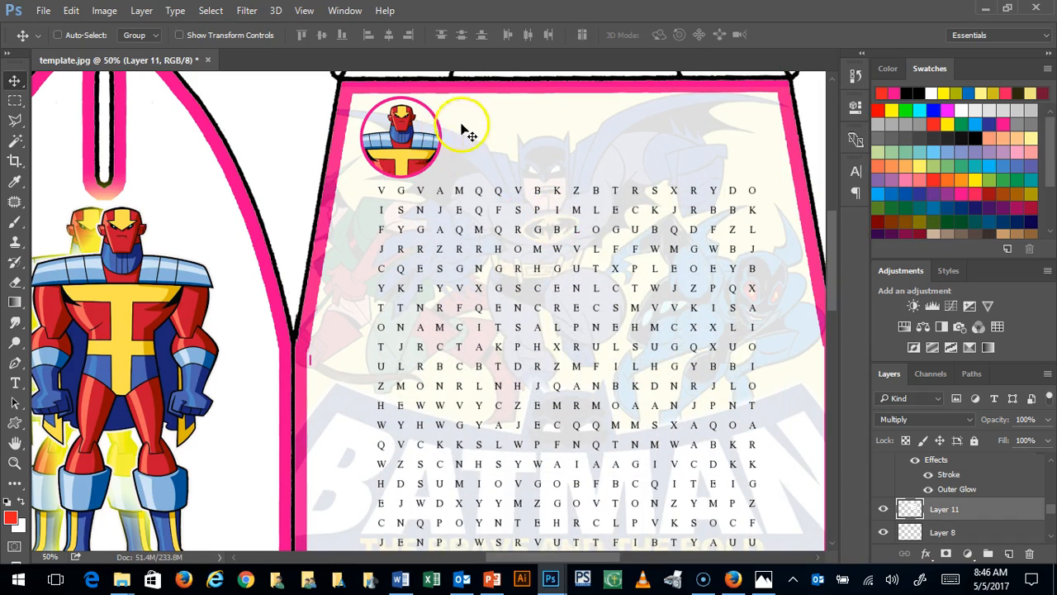
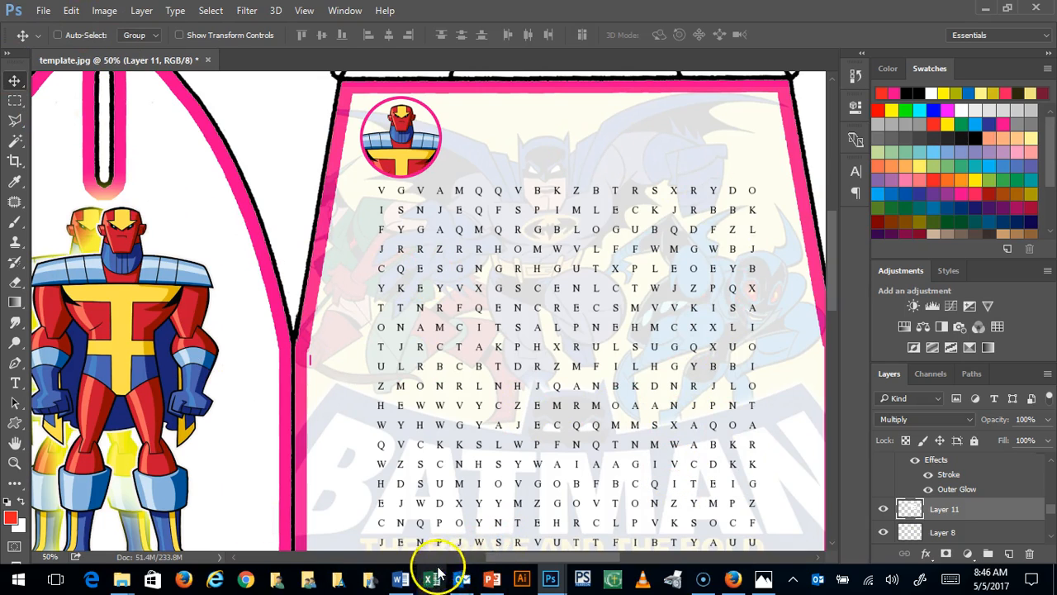
# Switch to Firefox and search Google Images for "maze"
pyautogui.moveTo(732, 580)
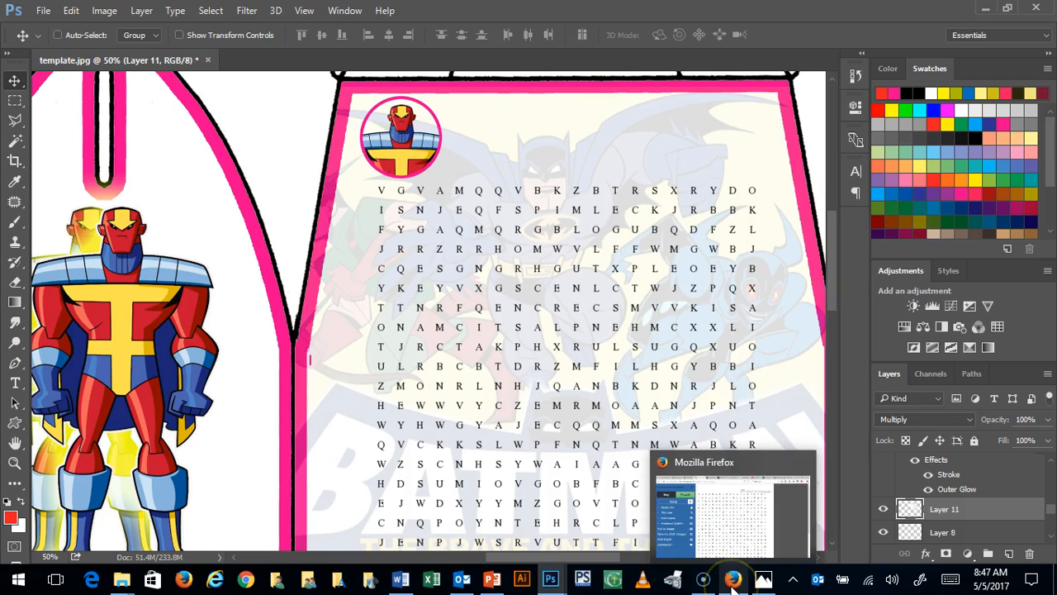
pyautogui.click(747, 462)
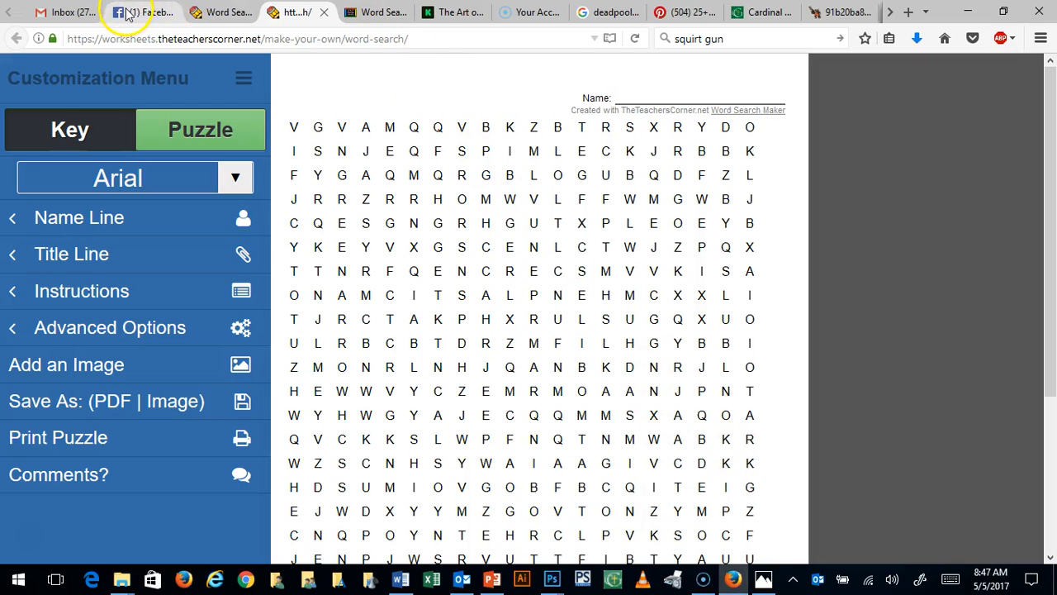
pyautogui.click(398, 12)
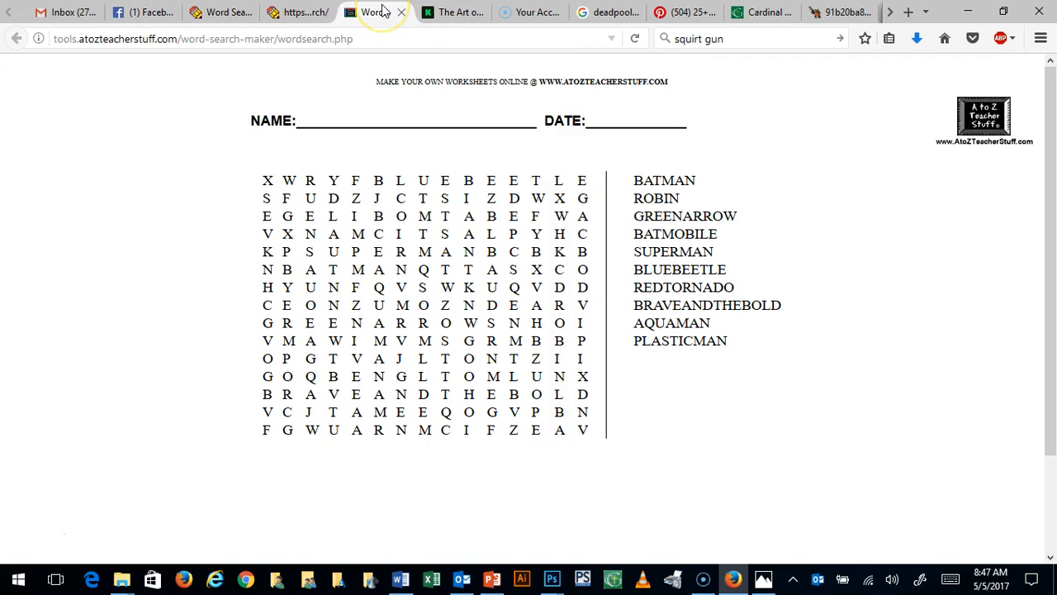
pyautogui.click(732, 39)
pyautogui.write('maze')
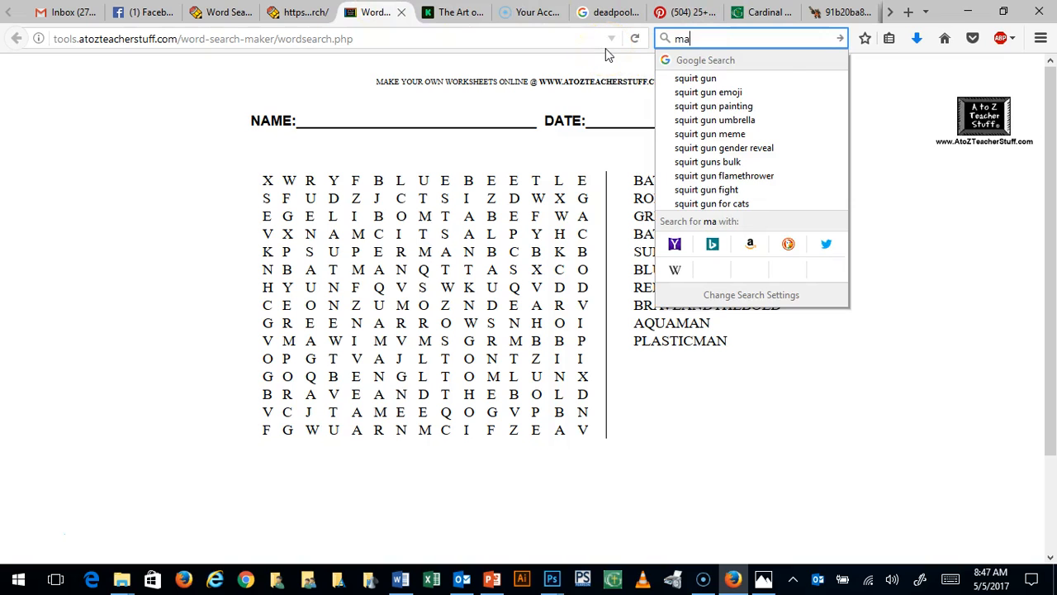
pyautogui.press('Return')
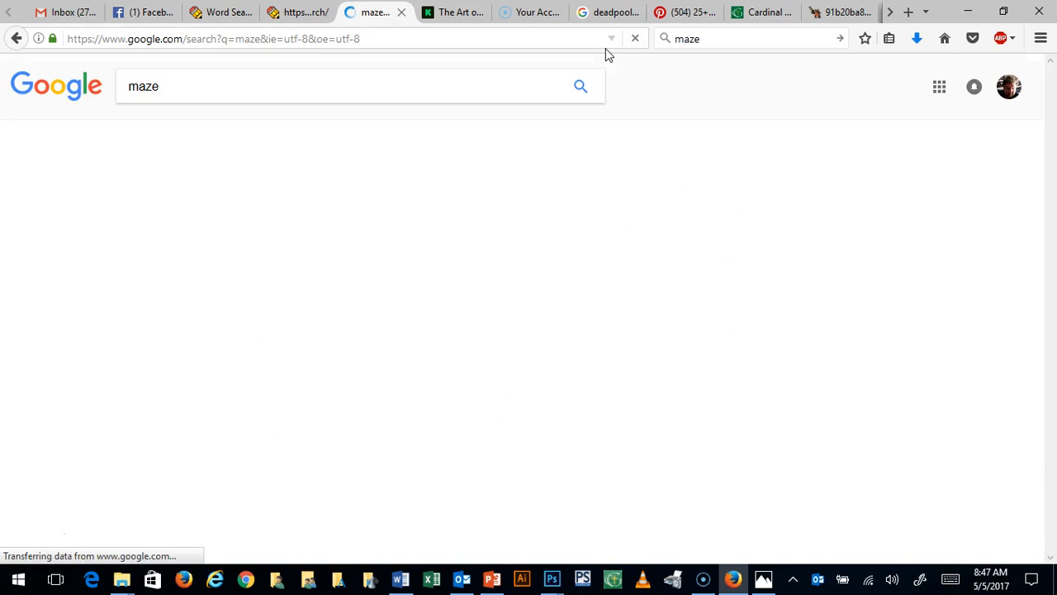
pyautogui.click(180, 134)
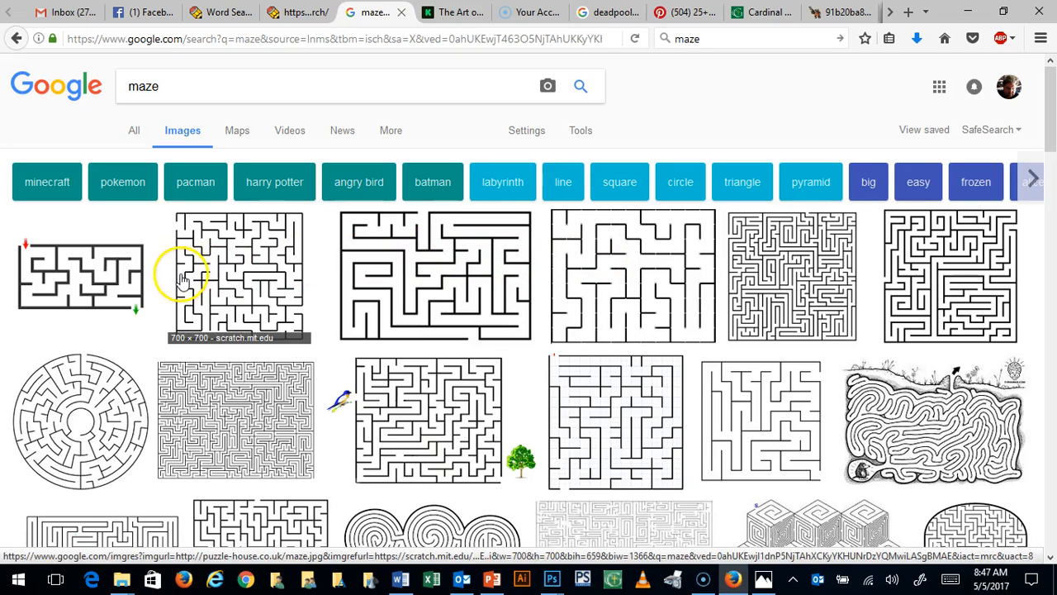
# Open the 700 × 700 "Maze 2 on Scratch" image at full size and copy it
pyautogui.click(230, 276)
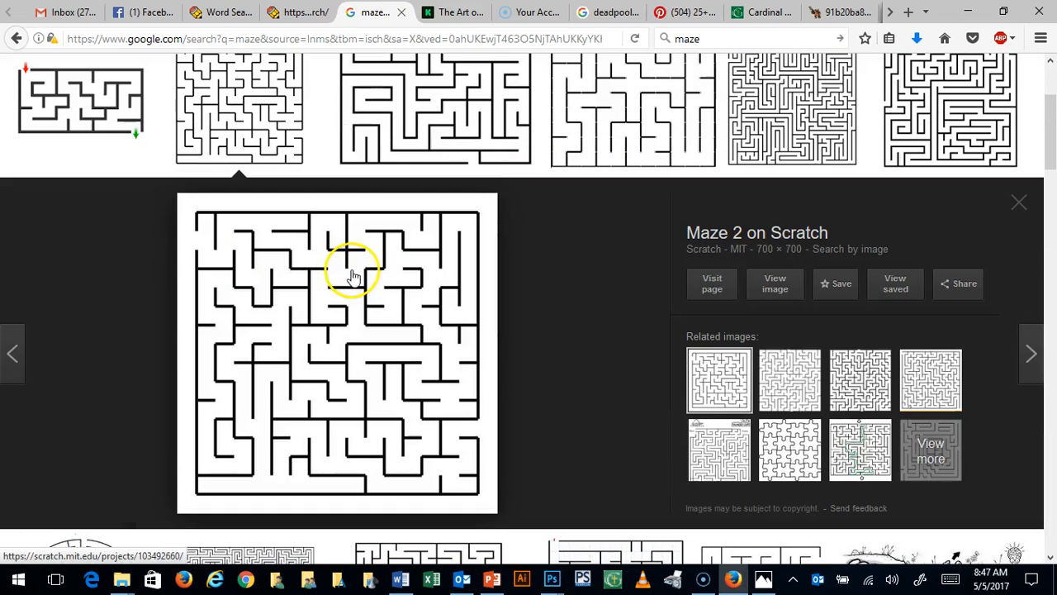
pyautogui.click(781, 298)
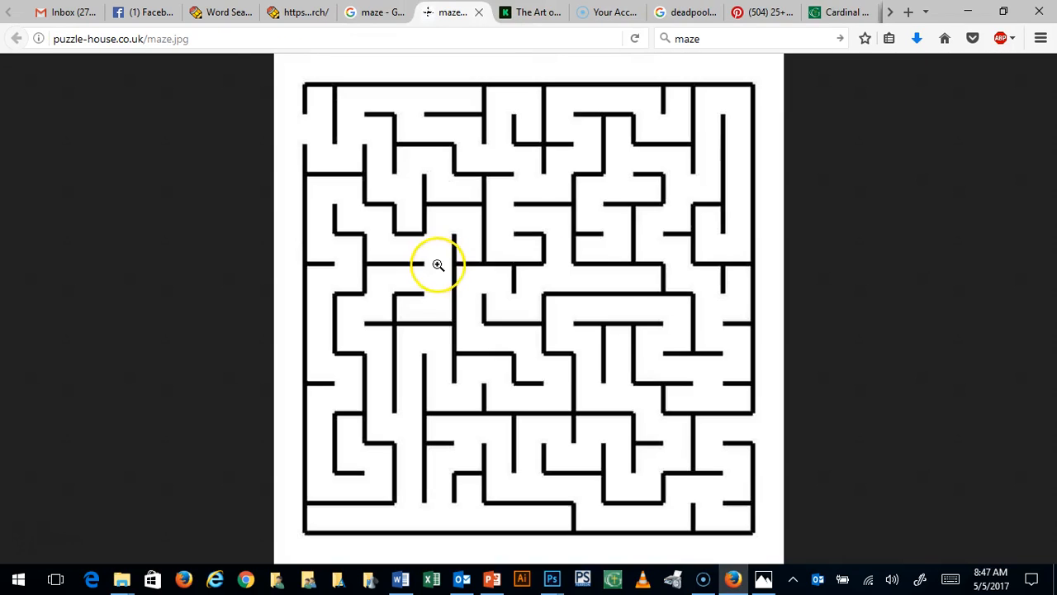
pyautogui.rightClick(438, 257)
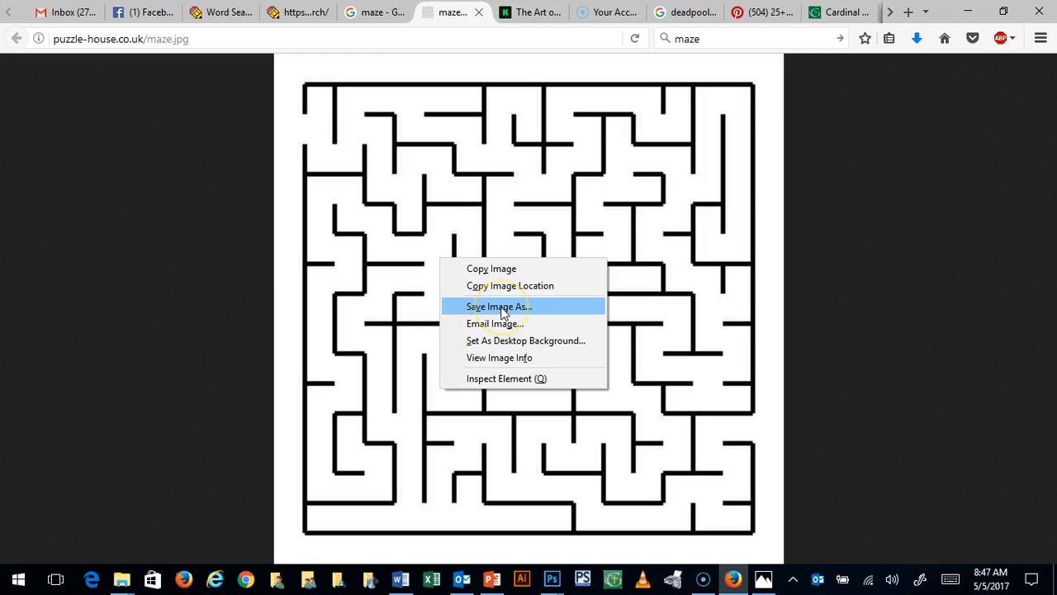
pyautogui.click(492, 268)
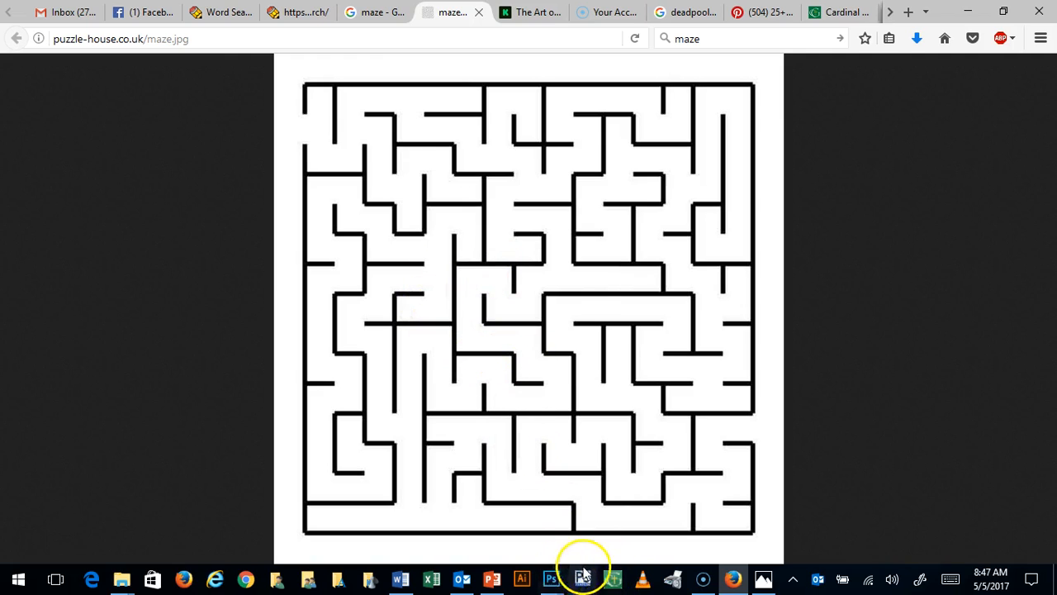
# Switch back to the template.jpg document in Photoshop and go to the halftone panel
pyautogui.moveTo(551, 582)
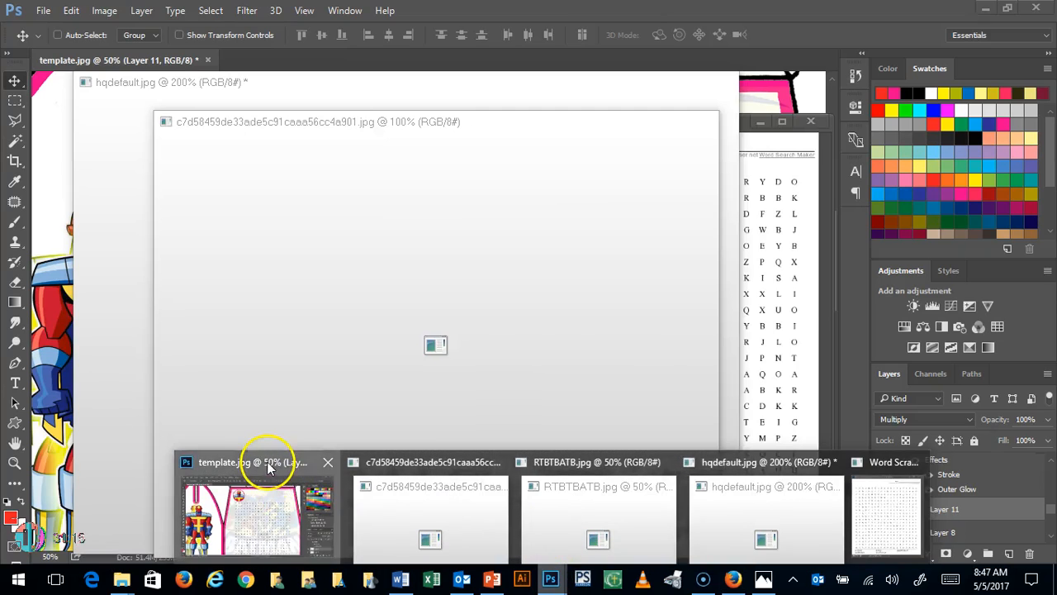
pyautogui.click(268, 467)
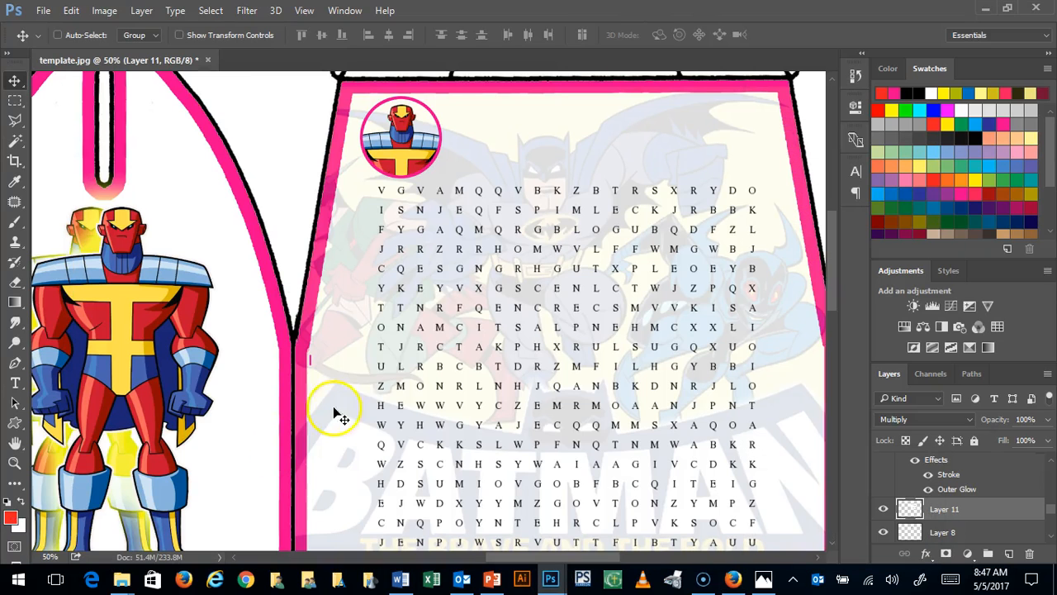
pyautogui.rightClick(270, 201)
pyautogui.click(629, 12)
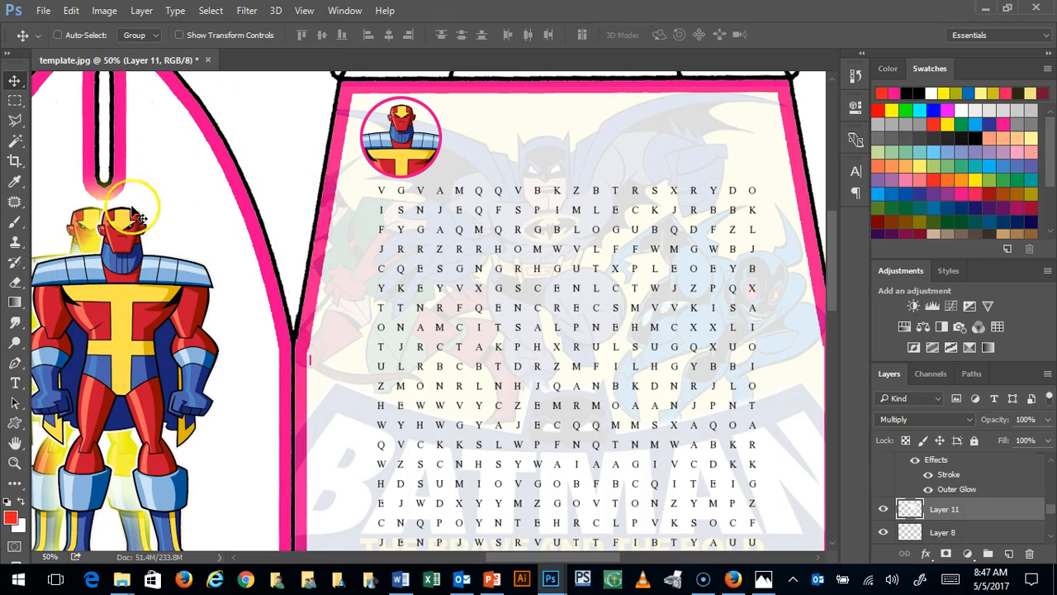
pyautogui.moveTo(506, 558); pyautogui.dragTo(371, 471)
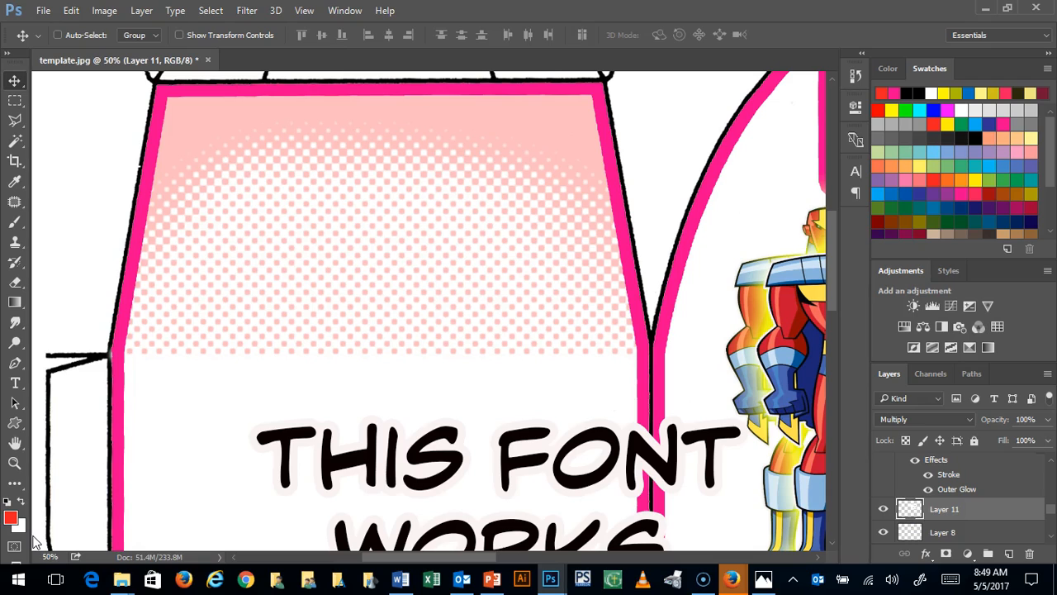
# Lock all attributes of Layer 11 and remove the lock again
pyautogui.scroll(-2, 958, 495)
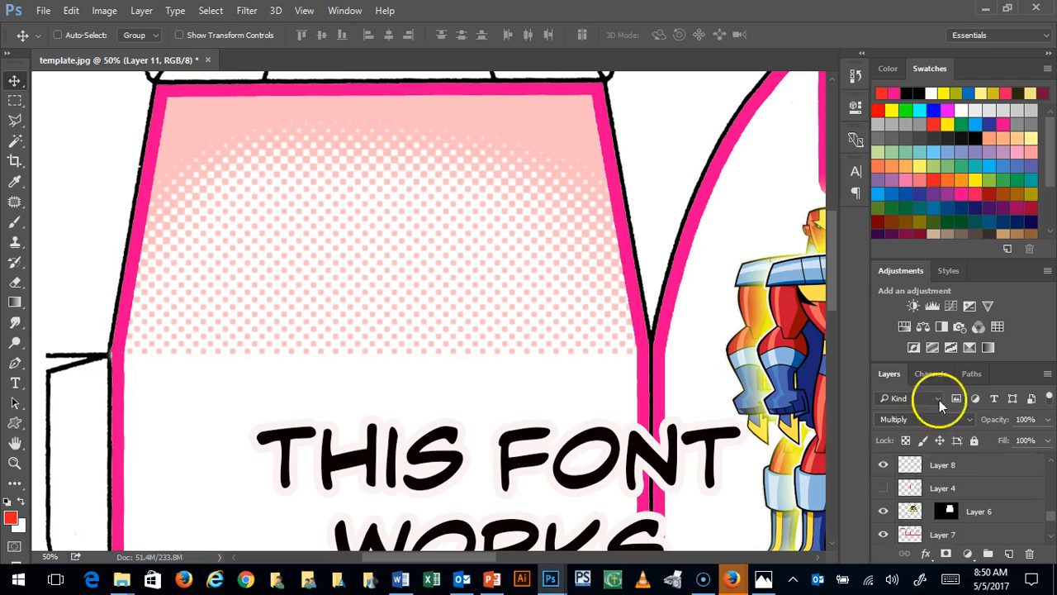
pyautogui.click(975, 440)
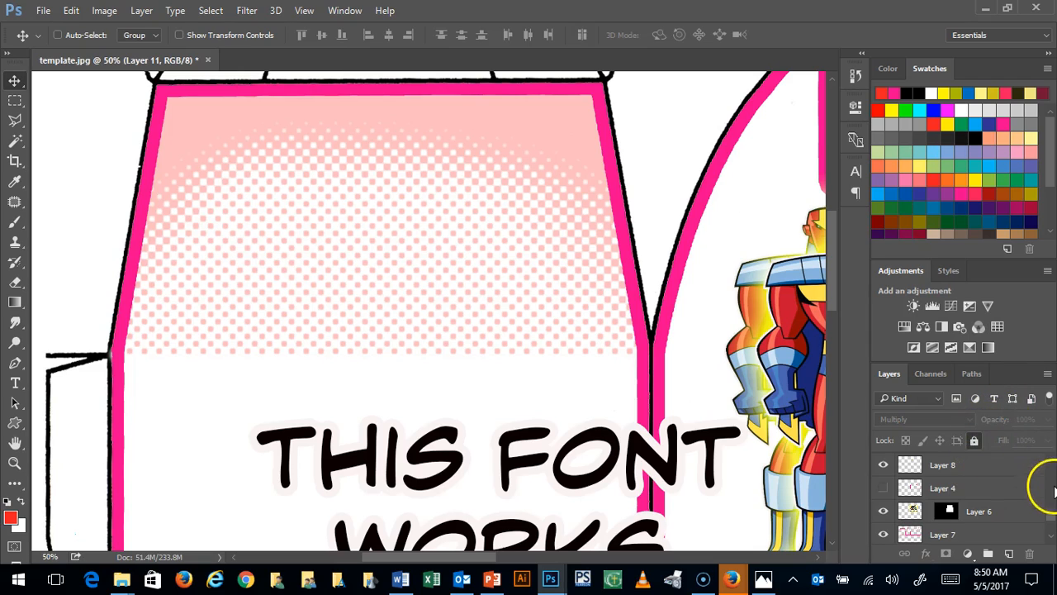
pyautogui.moveTo(1053, 516)
pyautogui.mouseDown()
pyautogui.moveTo(1054, 537)
pyautogui.moveTo(1052, 496)
pyautogui.moveTo(1052, 506)
pyautogui.mouseUp()
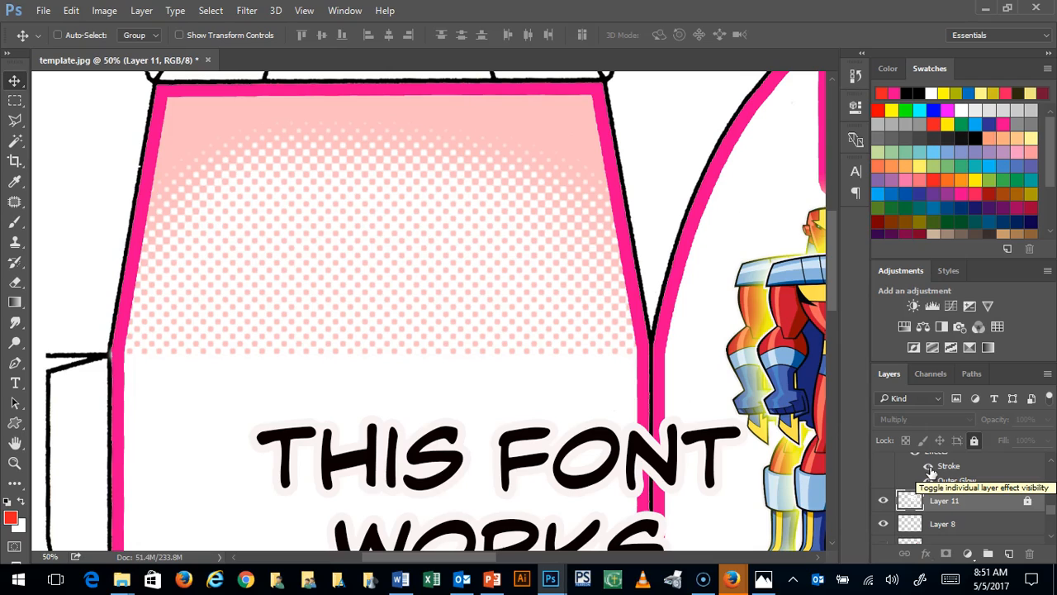
pyautogui.click(1027, 502)
pyautogui.click(1027, 502)
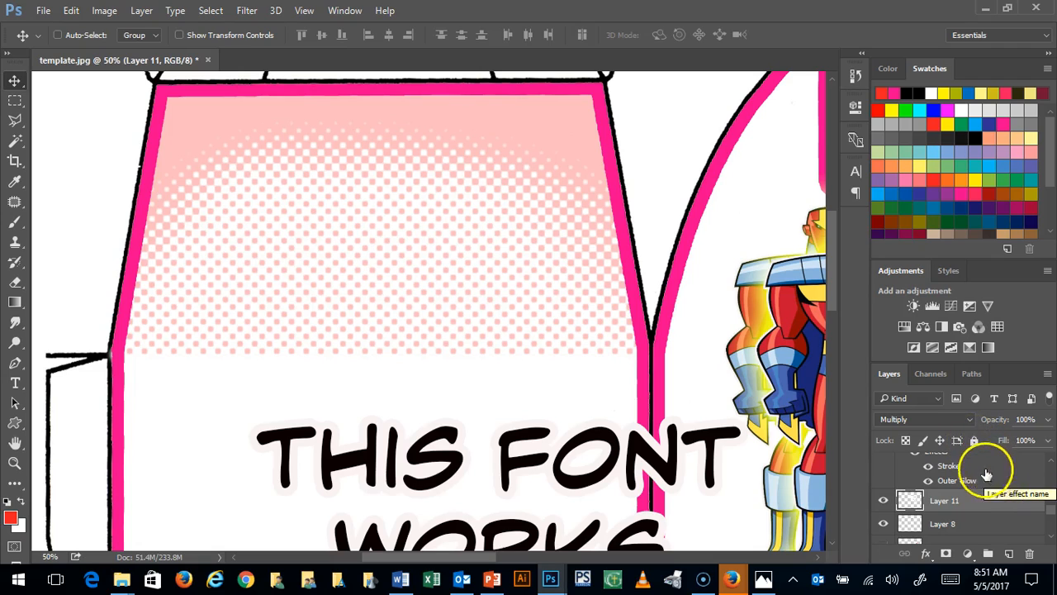
# Lock Layer 11 completely and unlock it, then lock only its position and remove that lock as well
pyautogui.click(974, 442)
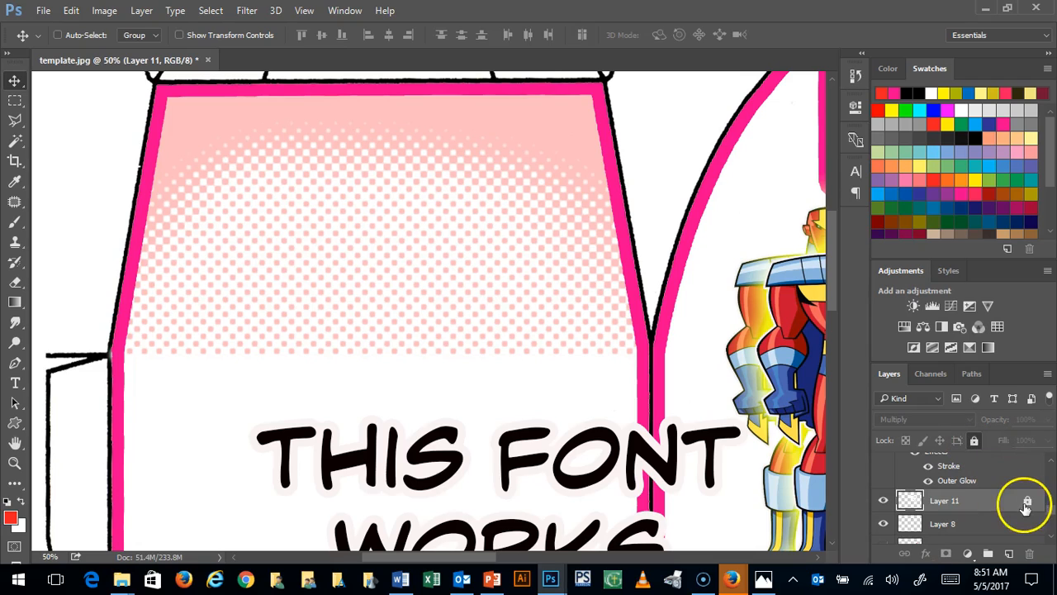
pyautogui.click(974, 441)
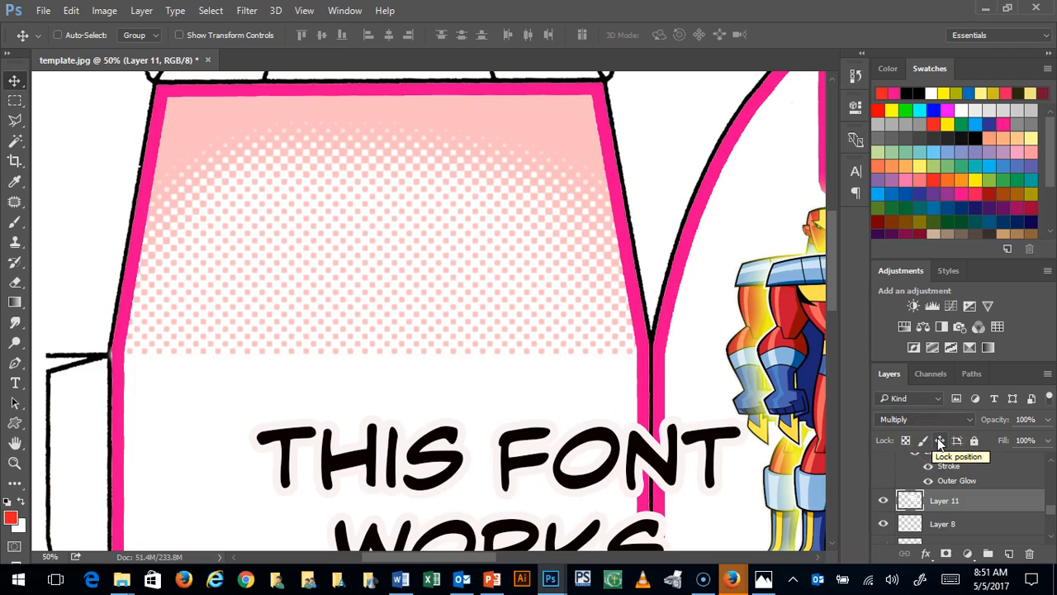
pyautogui.click(939, 443)
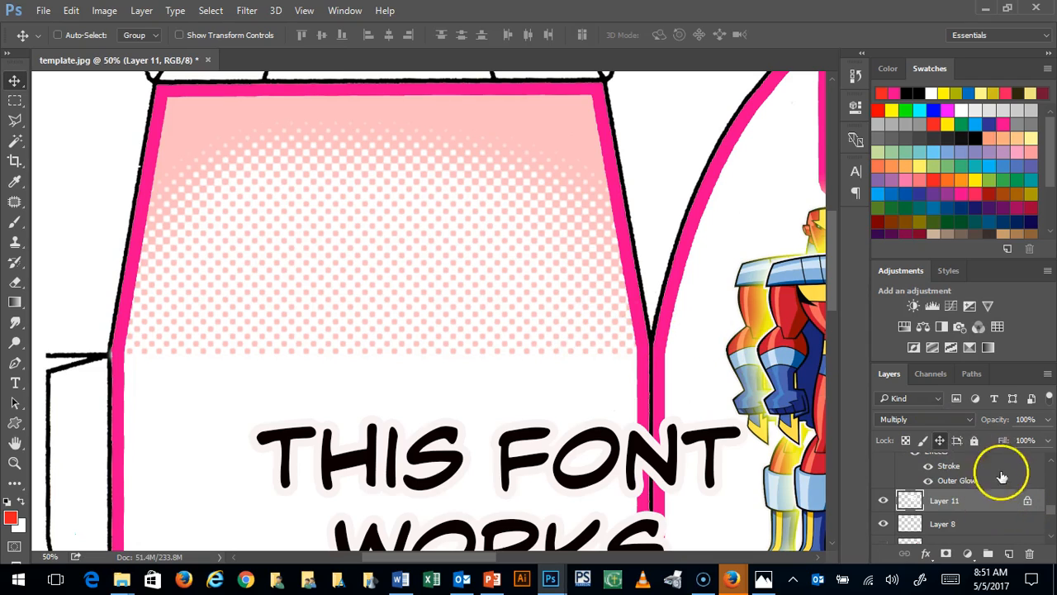
pyautogui.click(940, 441)
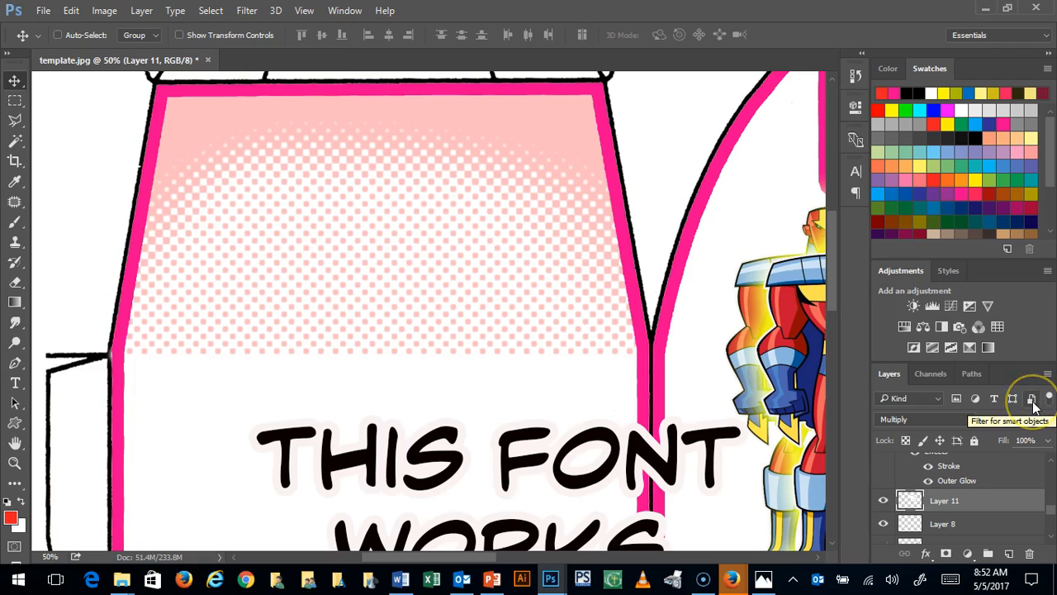
# Browse the Filter Gallery's Artistic and Brush Strokes filters, and accept the Dot Halftone Pattern with size 9 and contrast 38 for Layer 11
pyautogui.click(975, 400)
pyautogui.click(246, 10)
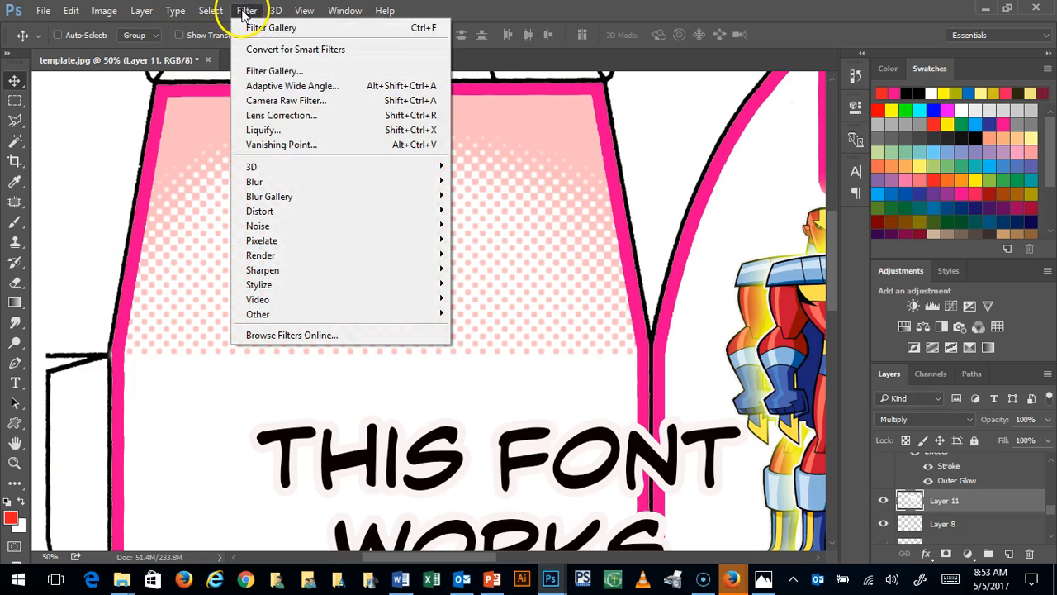
pyautogui.click(293, 72)
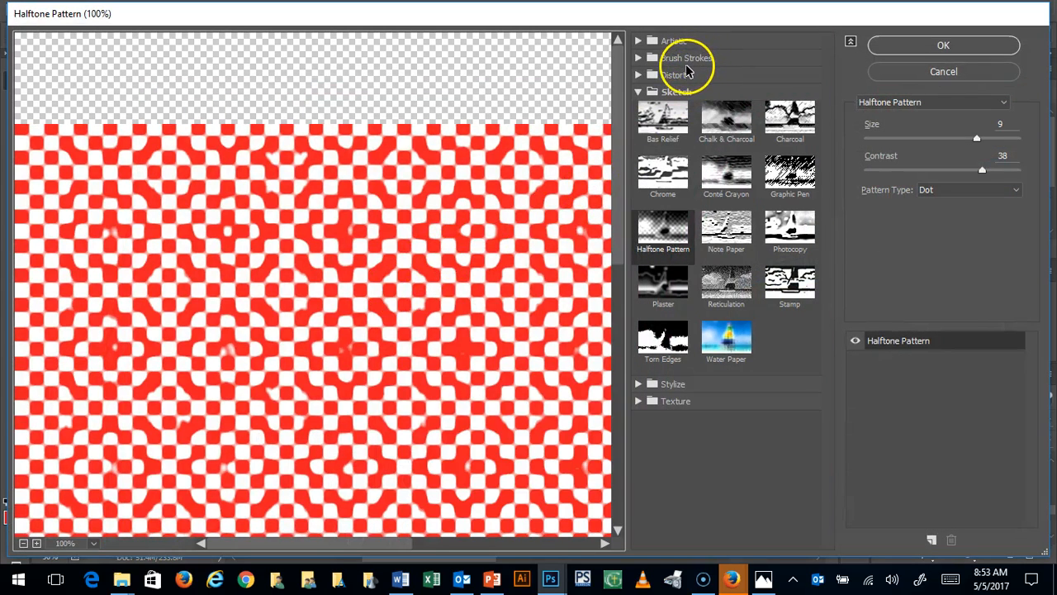
pyautogui.click(671, 41)
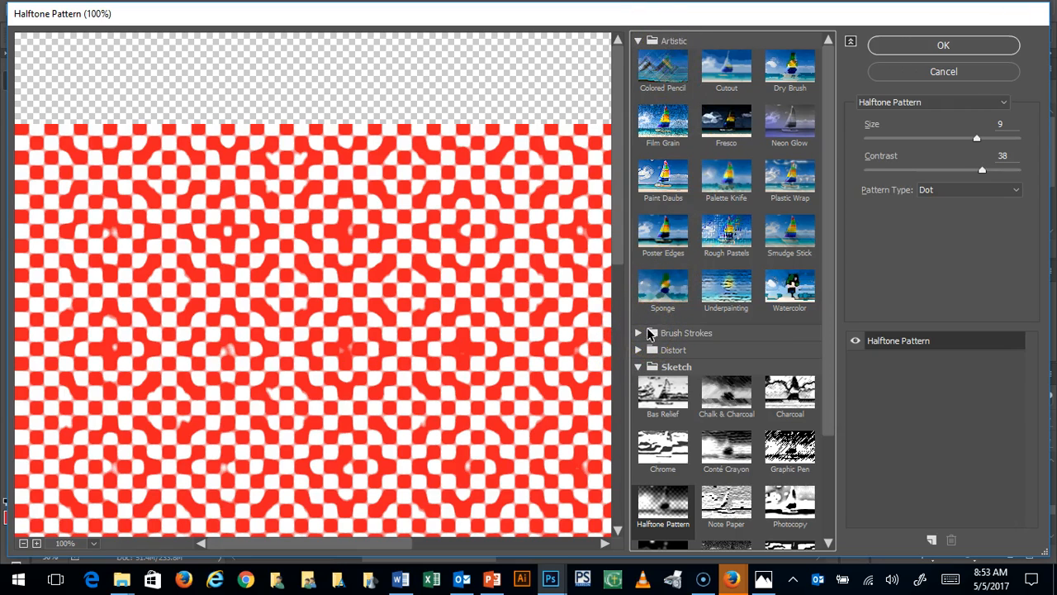
pyautogui.click(649, 333)
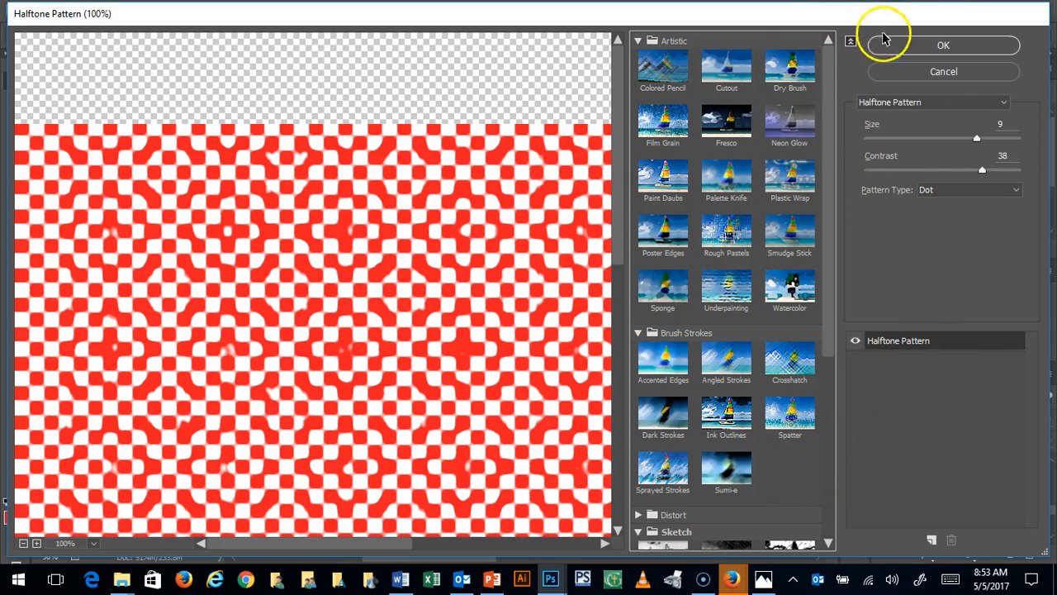
pyautogui.click(912, 47)
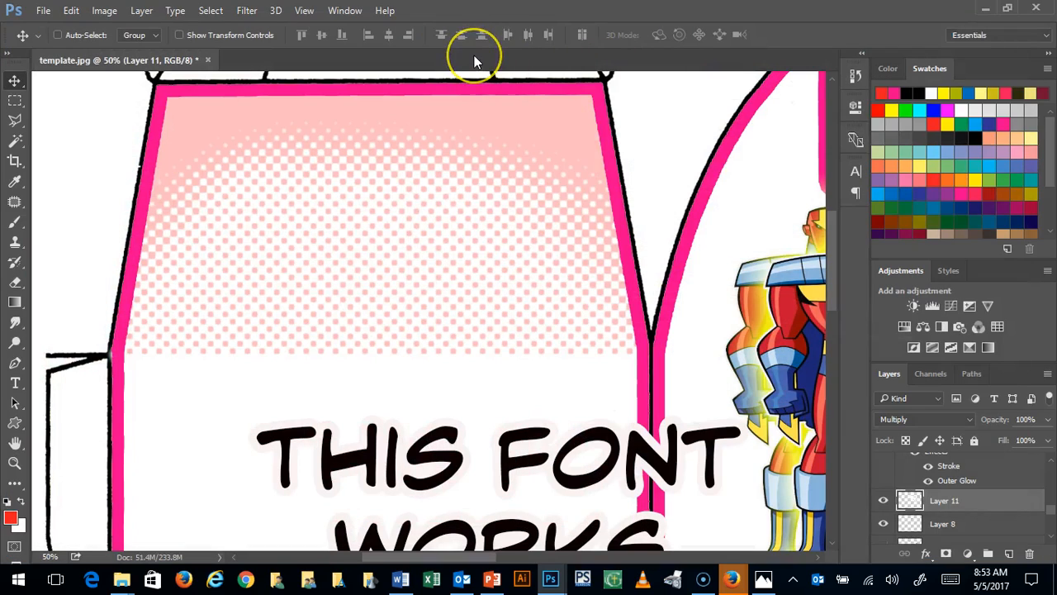